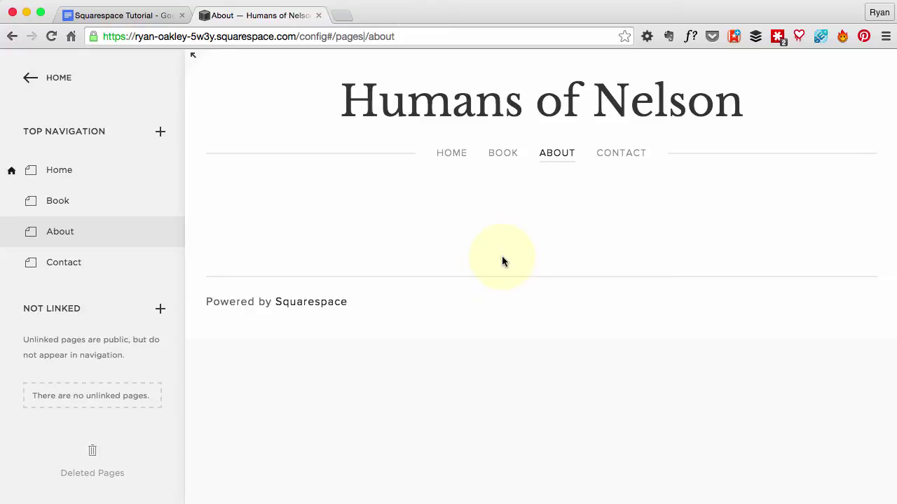
Switch to Safari and examine the published site's About page, from its greeting to the media links.
{"action": "key", "text": "super+Tab"}
{"action": "key", "text": "super+Tab"}
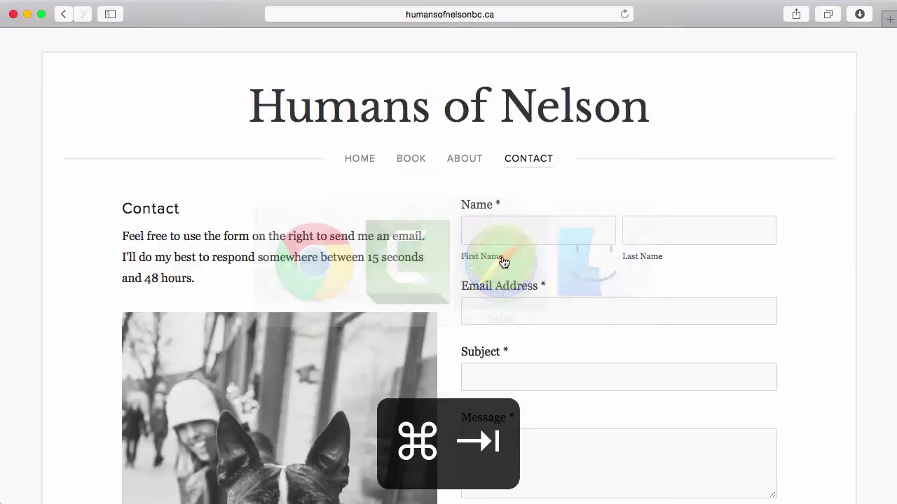
{"action": "left_click", "coordinate": [456, 157]}
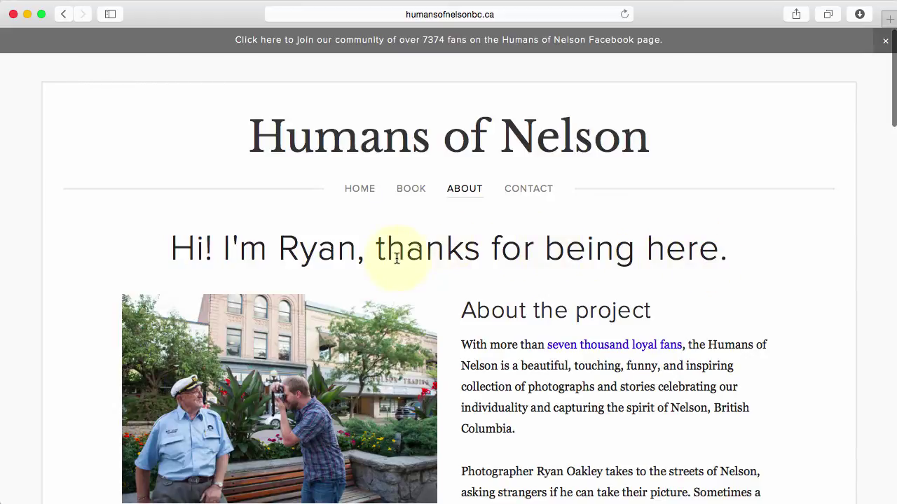
{"action": "scroll", "coordinate": [584, 368], "scroll_direction": "down", "scroll_amount": 3}
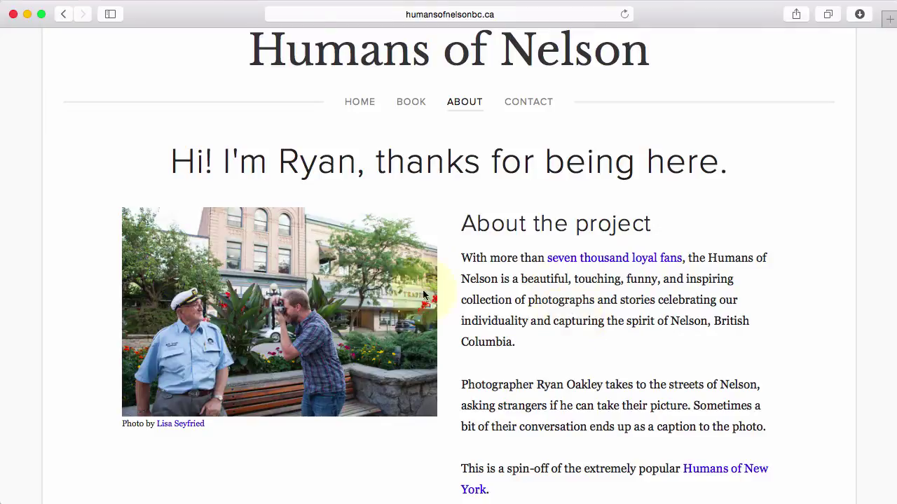
{"action": "scroll", "coordinate": [629, 308], "scroll_direction": "down", "scroll_amount": 3}
{"action": "scroll", "coordinate": [498, 341], "scroll_direction": "down", "scroll_amount": 6}
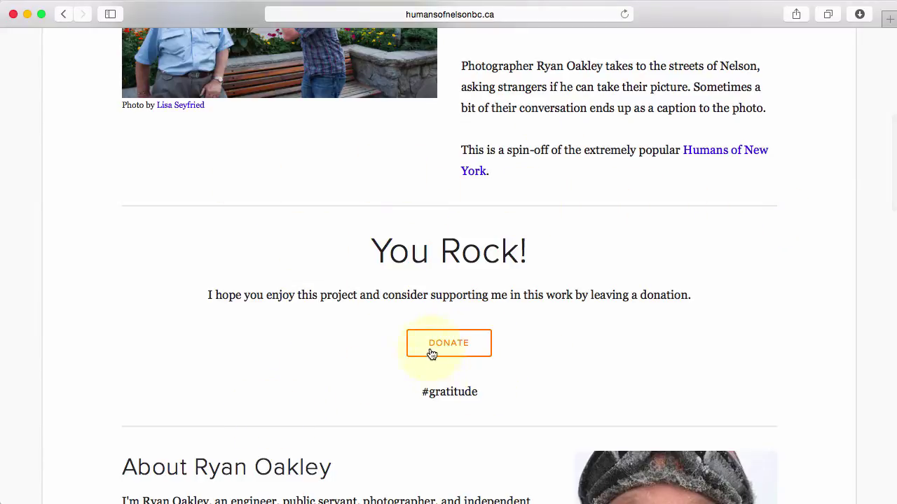
{"action": "scroll", "coordinate": [487, 445], "scroll_direction": "down", "scroll_amount": 2}
{"action": "scroll", "coordinate": [489, 449], "scroll_direction": "down", "scroll_amount": 6}
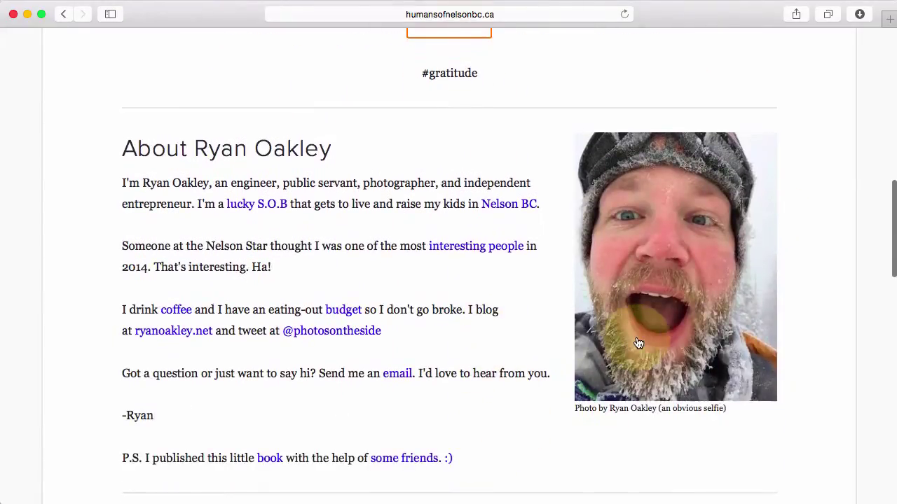
{"action": "scroll", "coordinate": [352, 494], "scroll_direction": "down", "scroll_amount": 10}
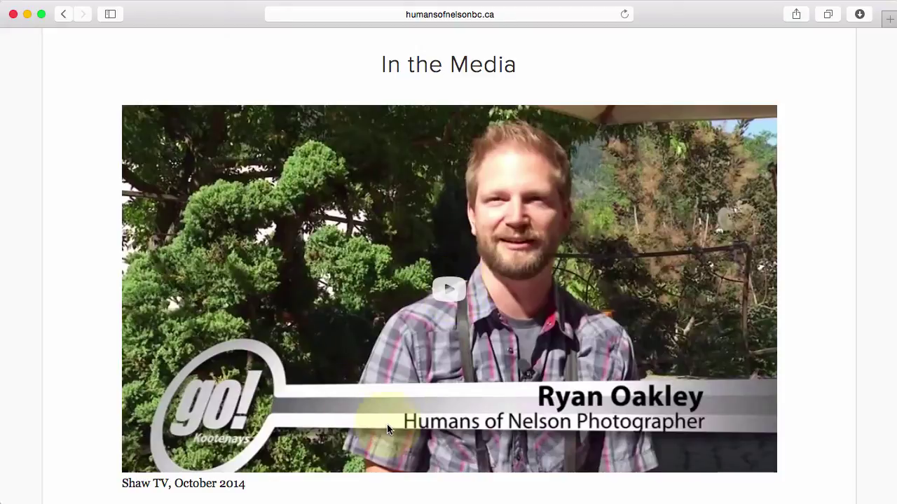
{"action": "scroll", "coordinate": [387, 424], "scroll_direction": "down", "scroll_amount": 7}
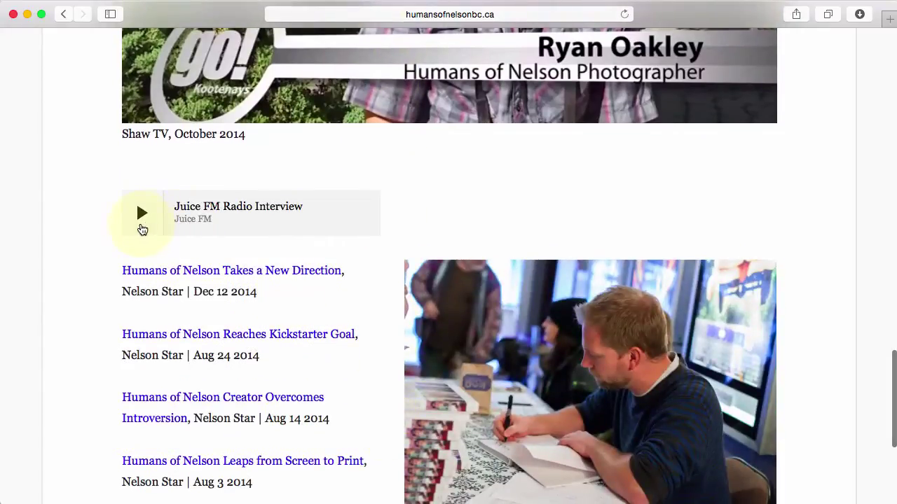
{"action": "scroll", "coordinate": [336, 326], "scroll_direction": "down", "scroll_amount": 5}
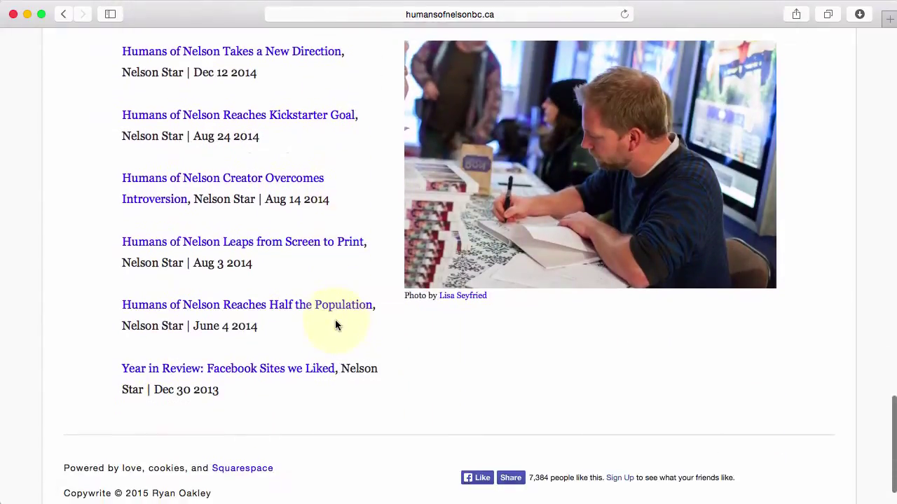
Review the reference About page's opening photo, project text and donation section again.
{"action": "scroll", "coordinate": [496, 418], "scroll_direction": "up", "scroll_amount": 15}
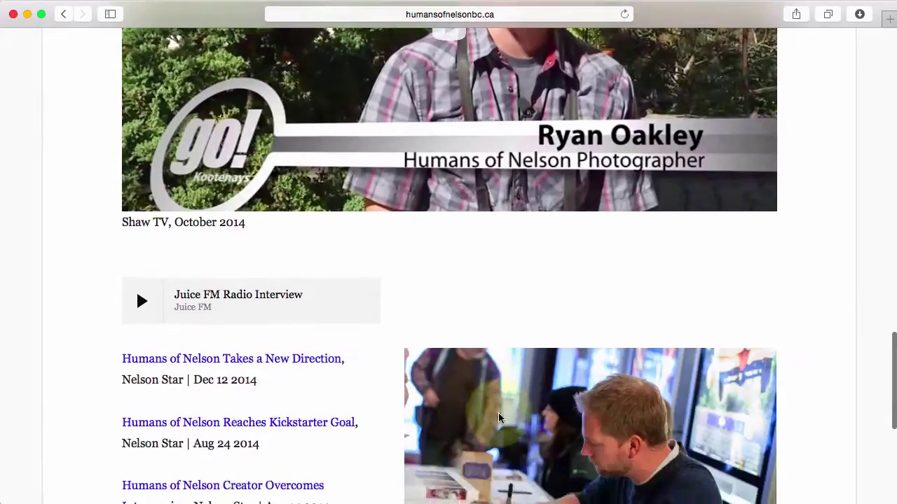
{"action": "scroll", "coordinate": [498, 412], "scroll_direction": "up", "scroll_amount": 1}
{"action": "scroll", "coordinate": [498, 413], "scroll_direction": "down", "scroll_amount": 3}
{"action": "scroll", "coordinate": [498, 413], "scroll_direction": "up", "scroll_amount": 3}
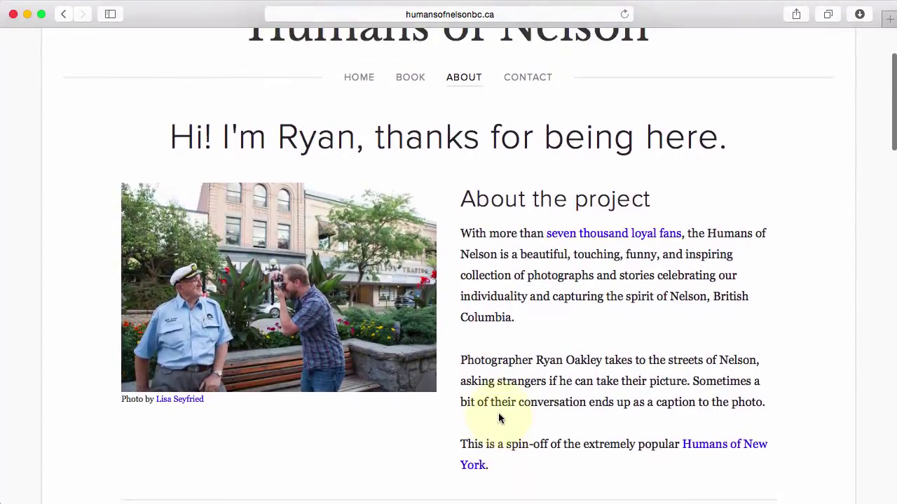
{"action": "scroll", "coordinate": [498, 413], "scroll_direction": "down", "scroll_amount": 2}
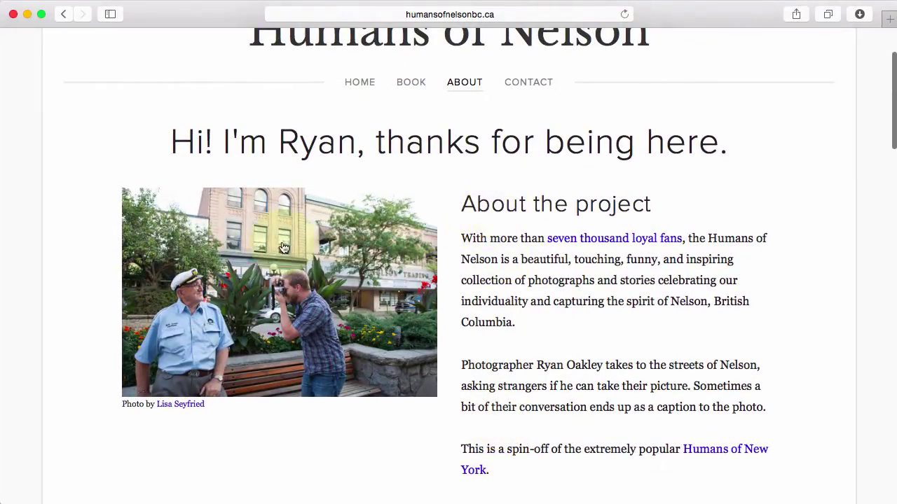
{"action": "scroll", "coordinate": [540, 427], "scroll_direction": "down", "scroll_amount": 5}
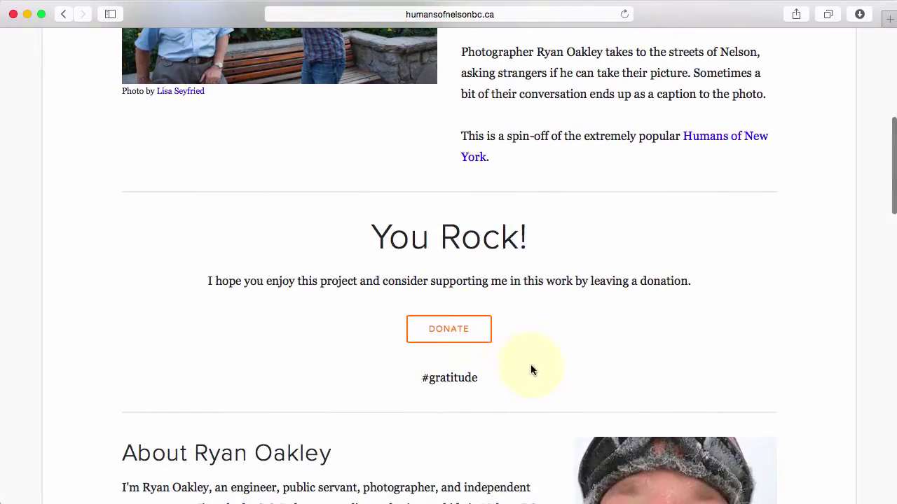
{"action": "scroll", "coordinate": [614, 372], "scroll_direction": "down", "scroll_amount": 1}
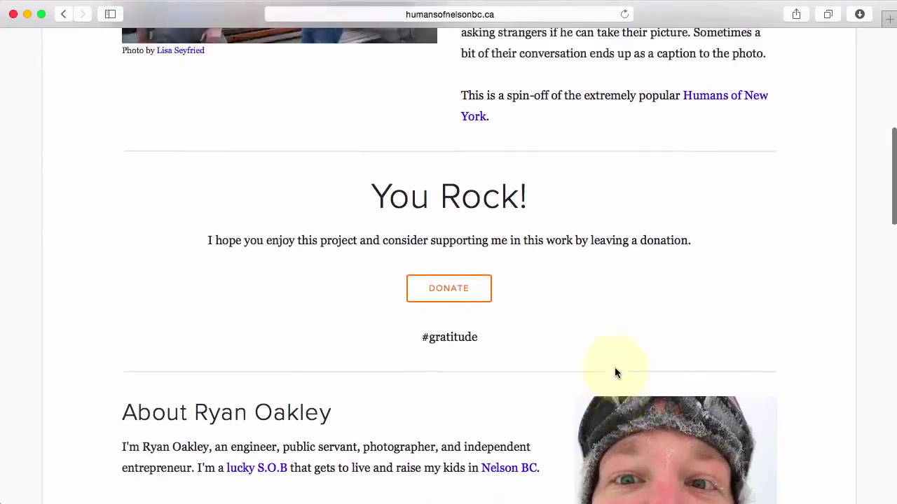
{"action": "scroll", "coordinate": [615, 372], "scroll_direction": "up", "scroll_amount": 7}
Switch back to Chrome, open the About page content for editing and add a text block at its start.
{"action": "key", "text": "super+Tab"}
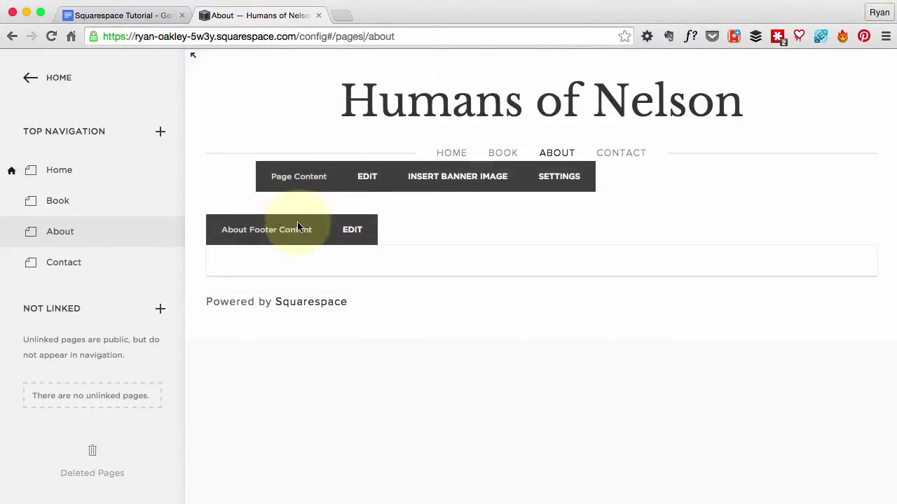
{"action": "left_click", "coordinate": [358, 189]}
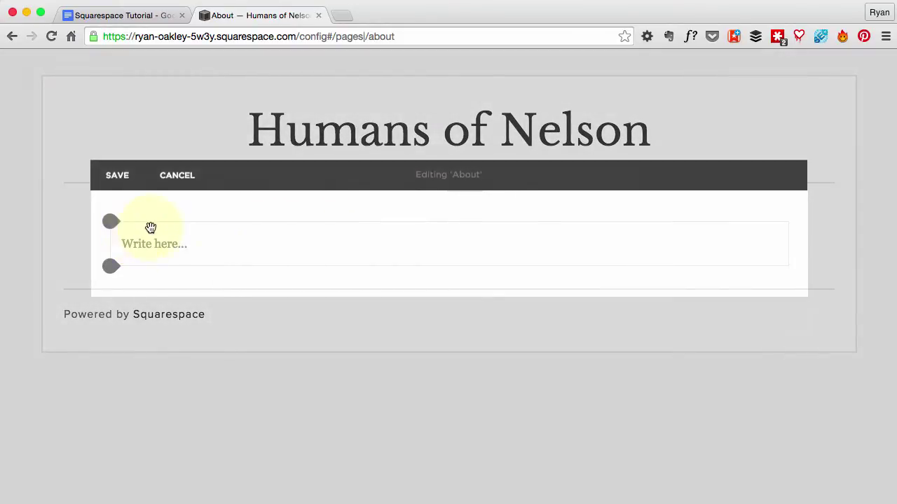
{"action": "left_click", "coordinate": [113, 223]}
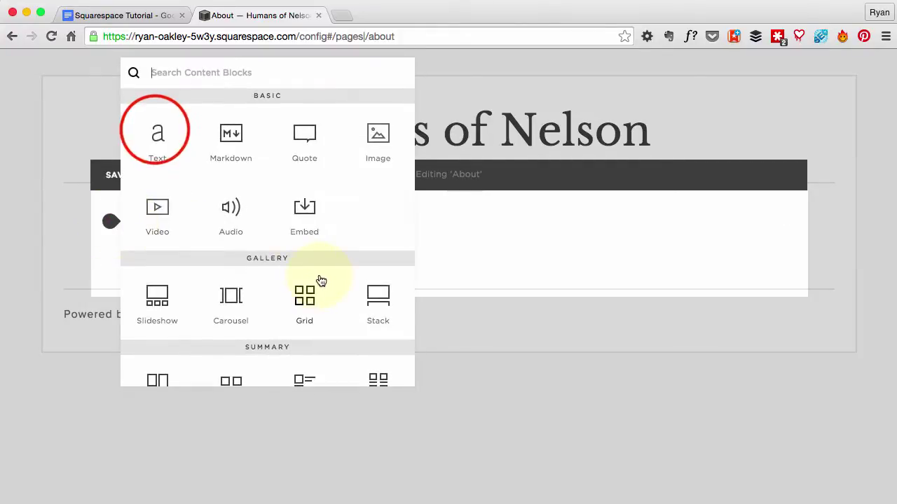
{"action": "left_click", "coordinate": [154, 133]}
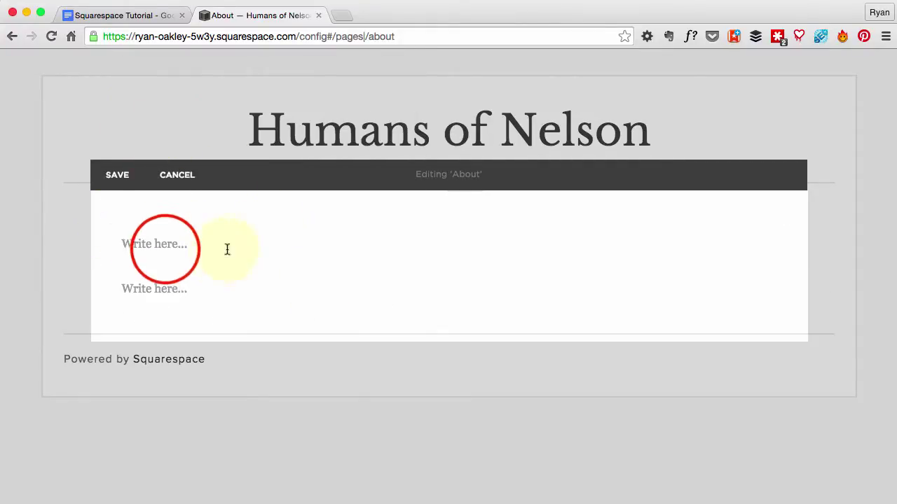
{"action": "left_click", "coordinate": [165, 247]}
Copy the "thanks for being here" greeting from the reference site in Safari into the new text block in Chrome.
{"action": "key", "text": "super+Tab"}
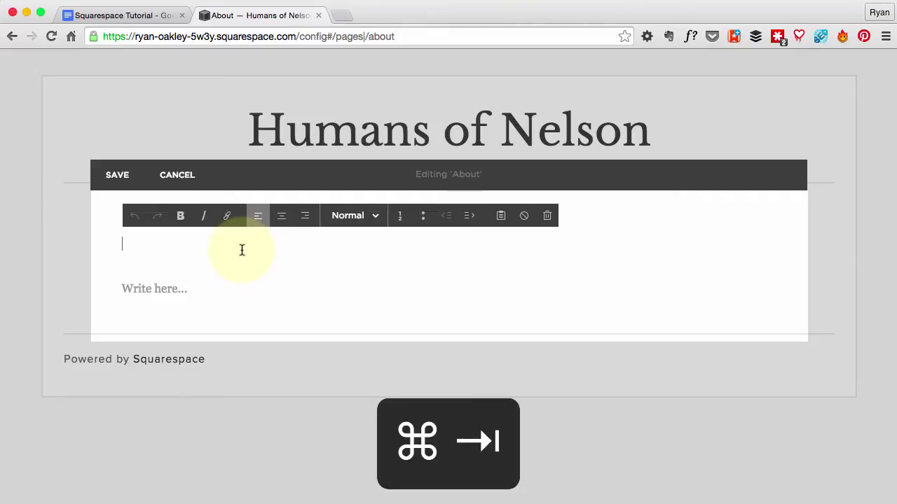
{"action": "left_click", "coordinate": [581, 226]}
{"action": "triple_click", "coordinate": [581, 226]}
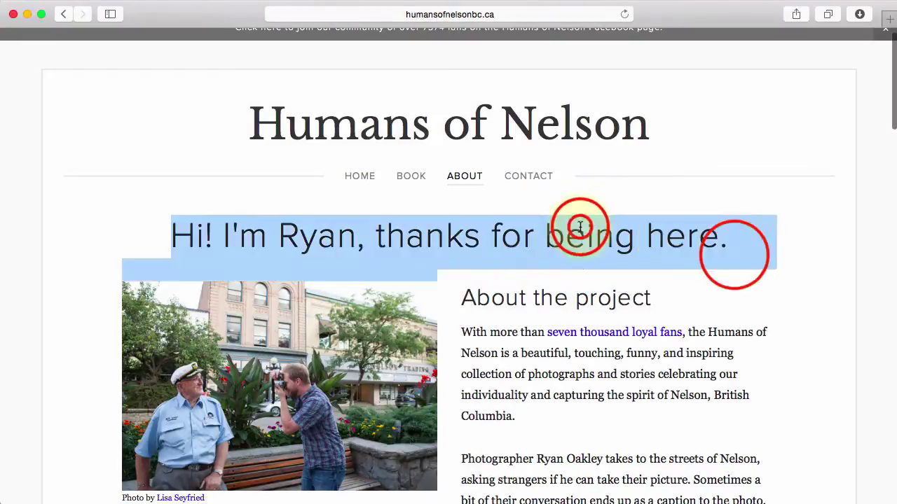
{"action": "left_click", "coordinate": [730, 246]}
{"action": "left_click_drag", "start_coordinate": [727, 239], "coordinate": [169, 231]}
{"action": "key", "text": "super+c"}
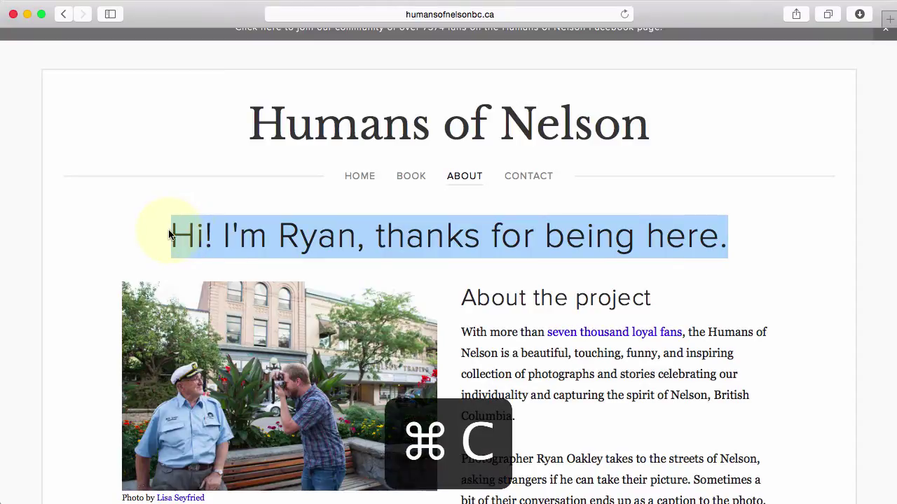
{"action": "key", "text": "super+Tab"}
{"action": "key", "text": "super+v"}
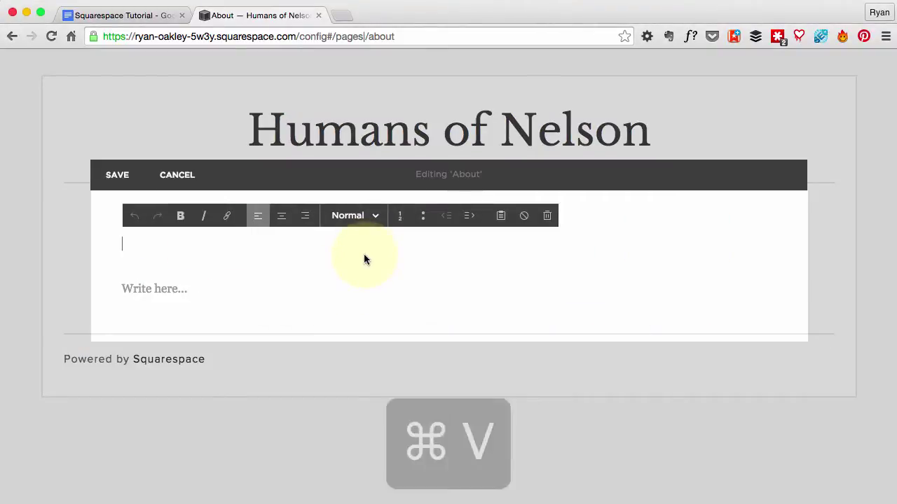
Format the greeting as Heading 1 and centre it, comparing it with the reference page.
{"action": "left_click", "coordinate": [328, 249]}
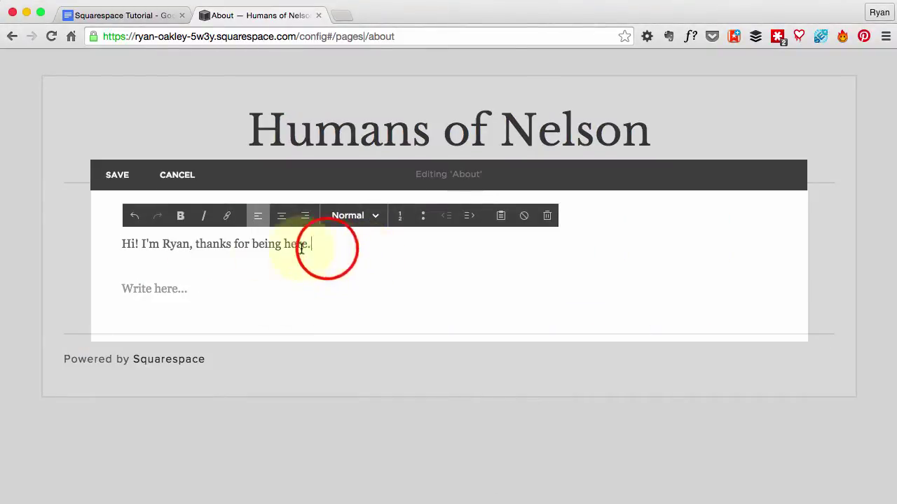
{"action": "left_click", "coordinate": [117, 246], "text": "shift"}
{"action": "left_click", "coordinate": [364, 218]}
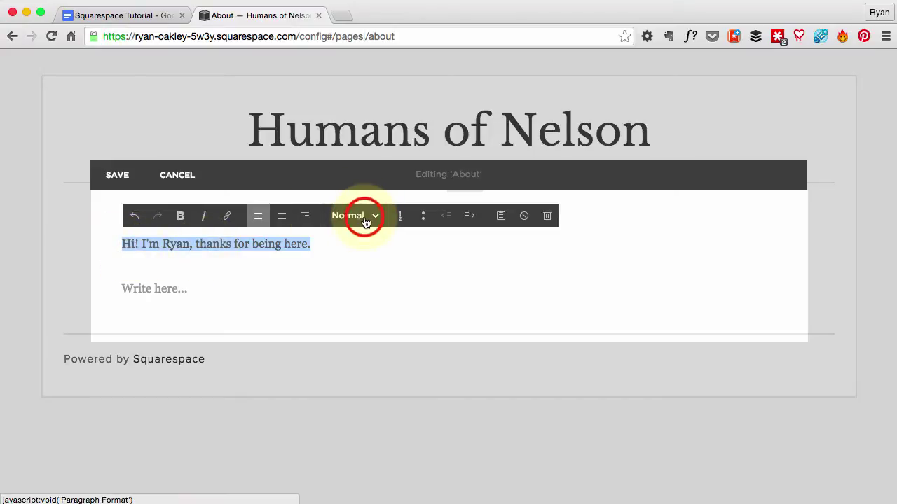
{"action": "left_click", "coordinate": [360, 260]}
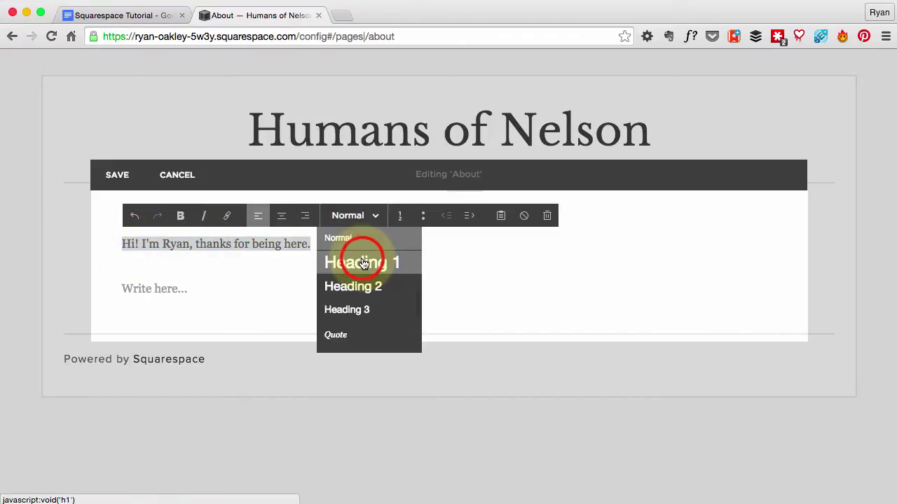
{"action": "key", "text": "super+Tab"}
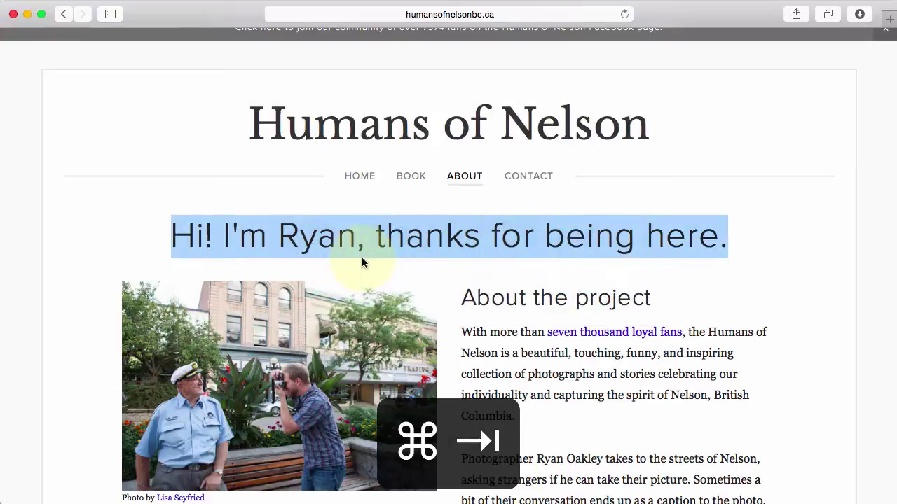
{"action": "key", "text": "super+Tab"}
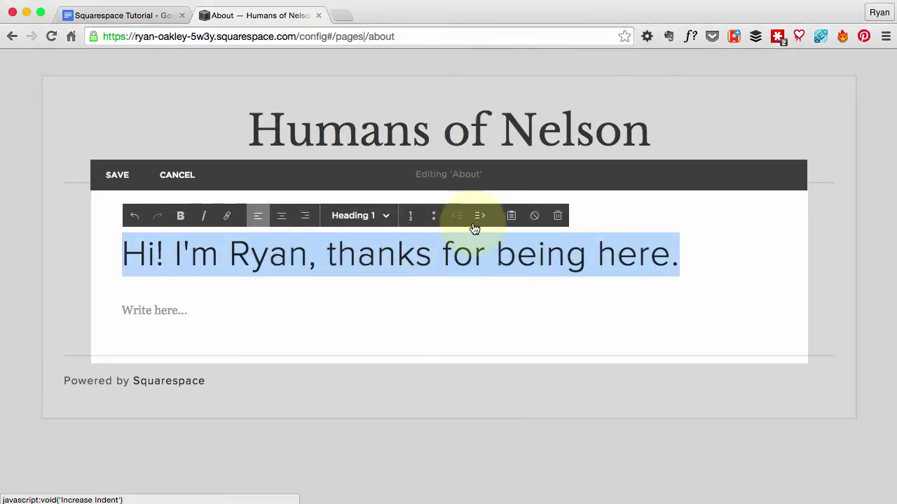
{"action": "left_click", "coordinate": [282, 217]}
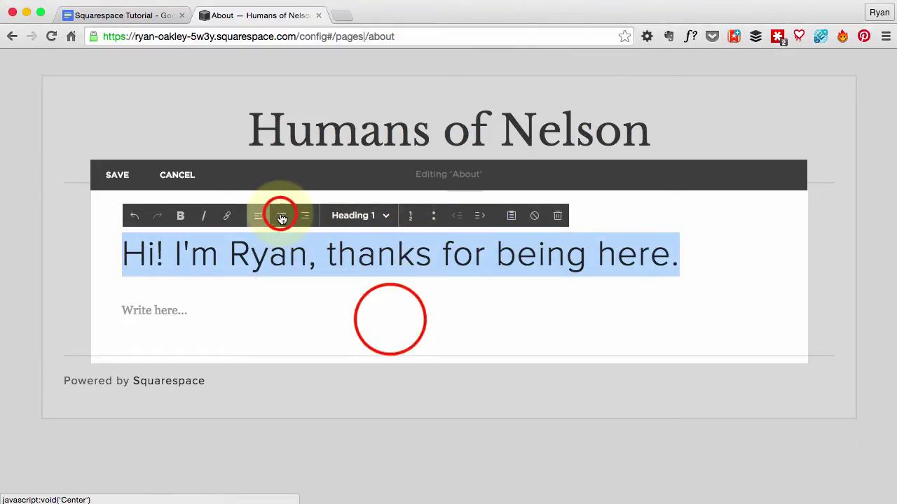
{"action": "left_click", "coordinate": [390, 317]}
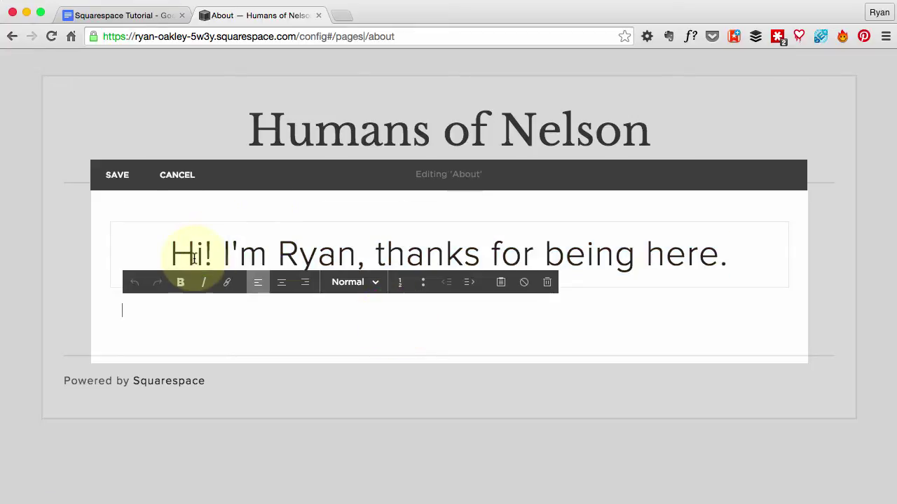
{"action": "key", "text": "super+Tab"}
{"action": "key", "text": "super+Tab"}
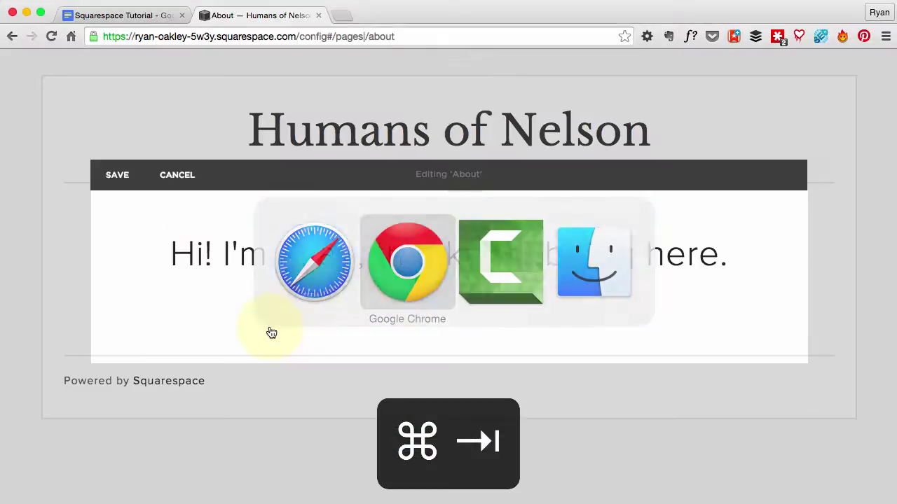
Insert an image block directly below the greeting heading.
{"action": "left_click", "coordinate": [121, 251]}
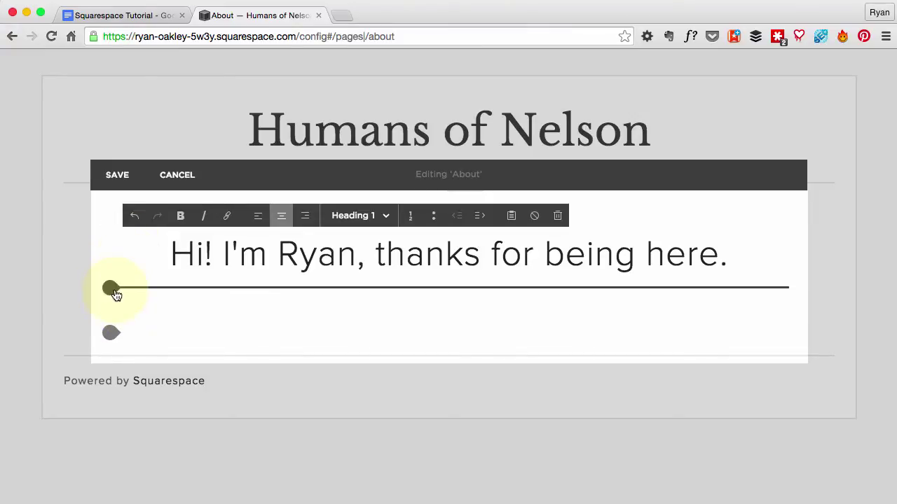
{"action": "left_click", "coordinate": [111, 289]}
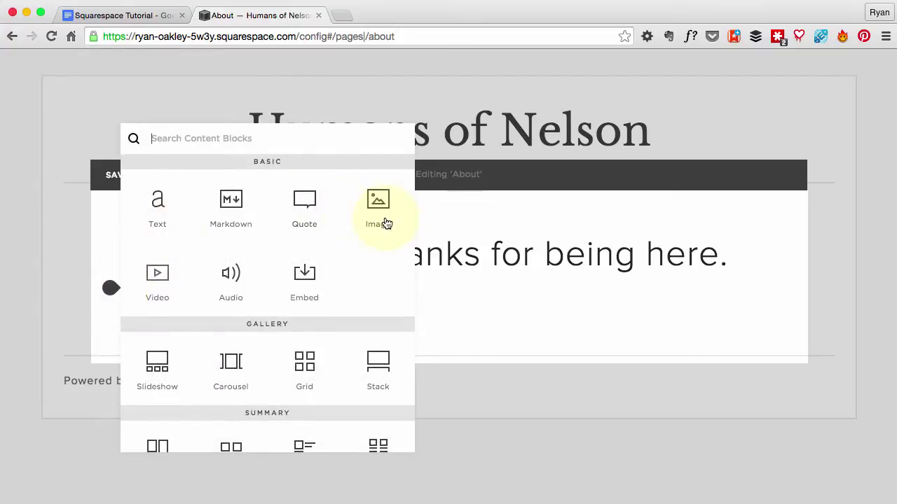
{"action": "left_click", "coordinate": [382, 204]}
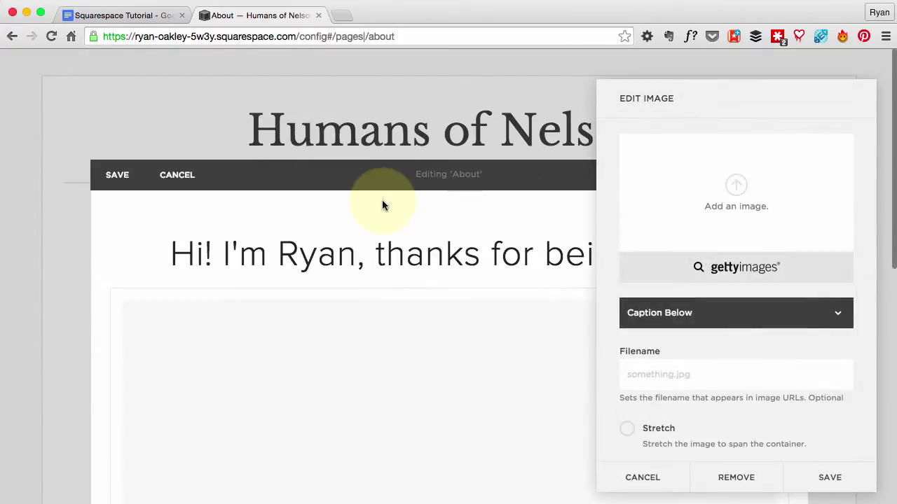
Upload the HON2520 street photo from the "!!SS HON TUTORIAL" folder into the image block.
{"action": "left_click", "coordinate": [740, 181]}
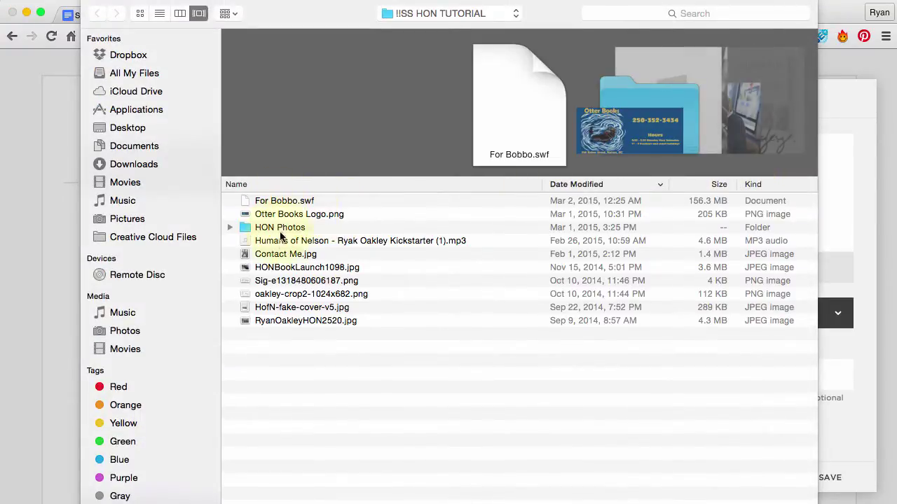
{"action": "left_click", "coordinate": [276, 254]}
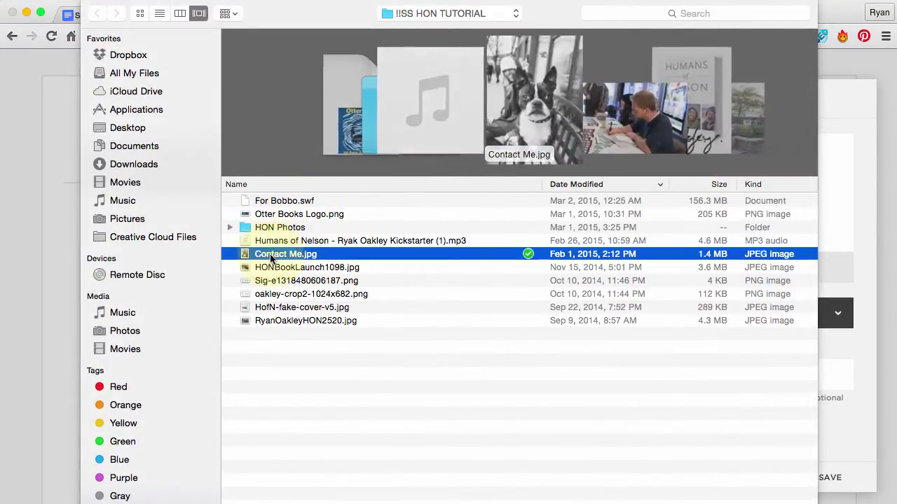
{"action": "key", "text": "Down"}
{"action": "key", "text": "Down"}
{"action": "key", "text": "Down"}
{"action": "key", "text": "Down"}
{"action": "key", "text": "Down"}
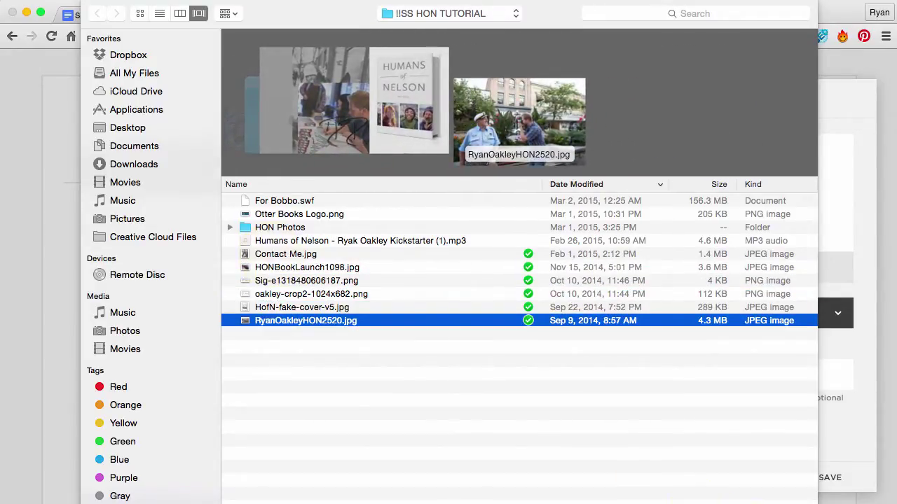
{"action": "double_click", "coordinate": [564, 322]}
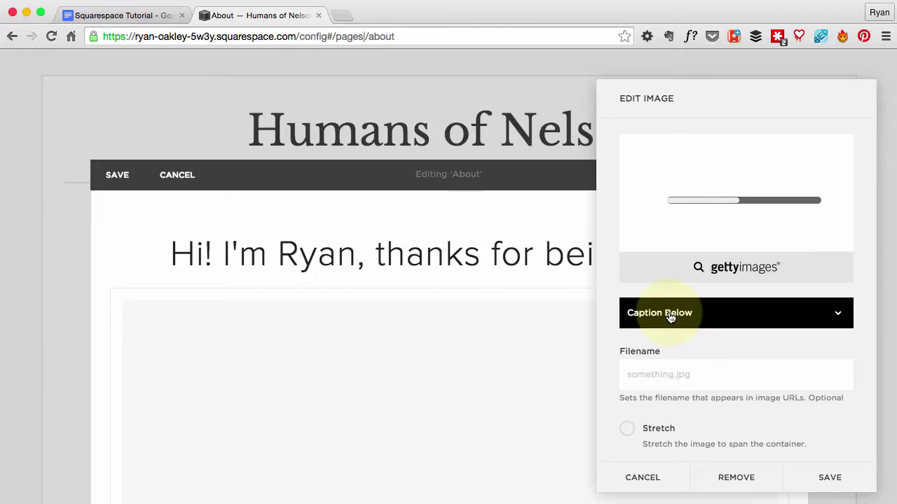
{"action": "scroll", "coordinate": [683, 336], "scroll_direction": "down", "scroll_amount": 3}
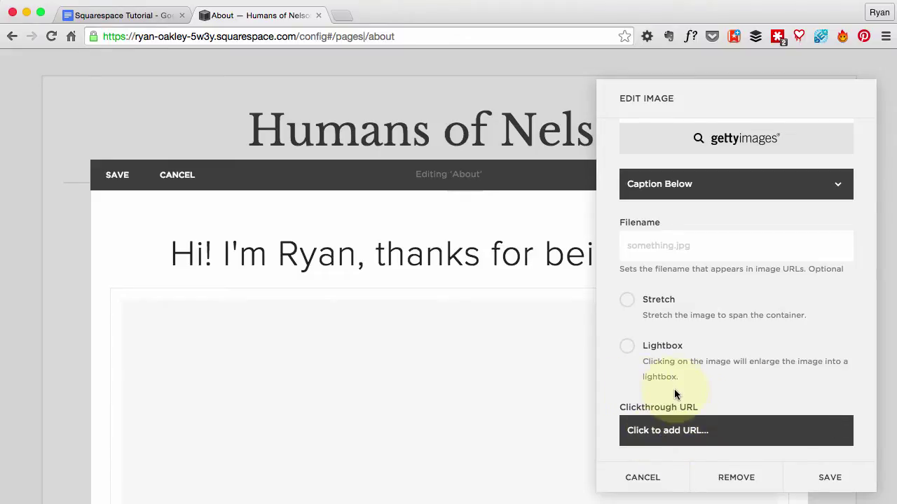
{"action": "scroll", "coordinate": [677, 392], "scroll_direction": "up", "scroll_amount": 3}
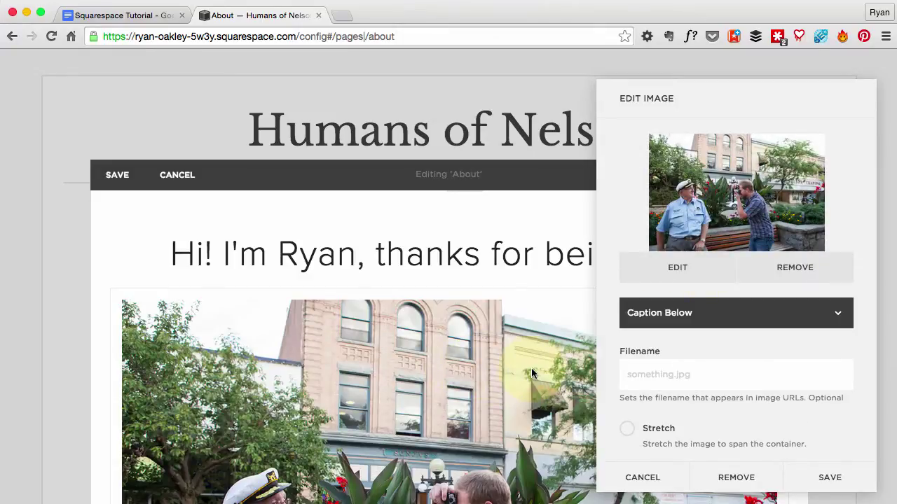
Check the uploaded photo on the page and save the image block with the Caption Below option.
{"action": "scroll", "coordinate": [531, 373], "scroll_direction": "down", "scroll_amount": 5}
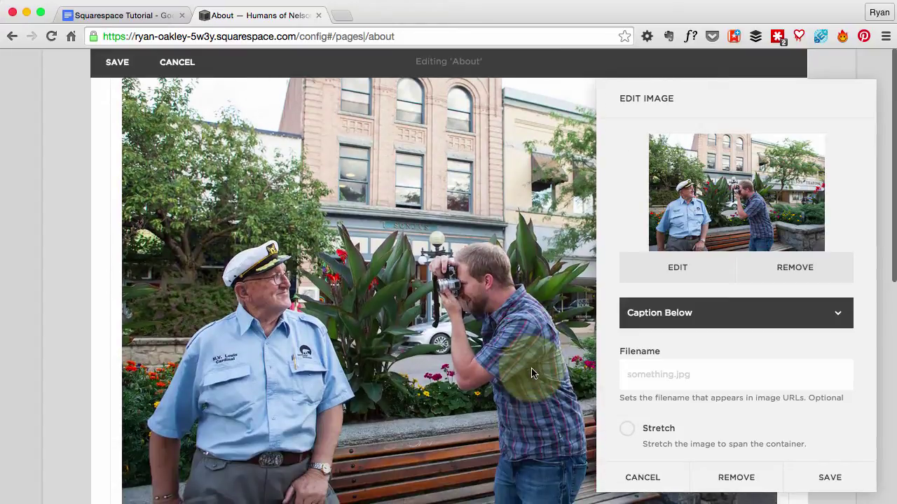
{"action": "scroll", "coordinate": [531, 373], "scroll_direction": "up", "scroll_amount": 2}
{"action": "scroll", "coordinate": [531, 374], "scroll_direction": "down", "scroll_amount": 1}
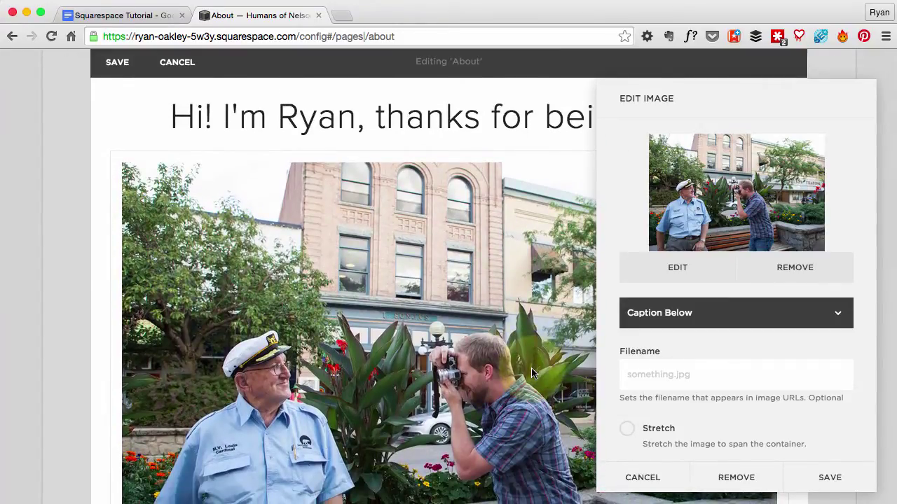
{"action": "left_click", "coordinate": [747, 352]}
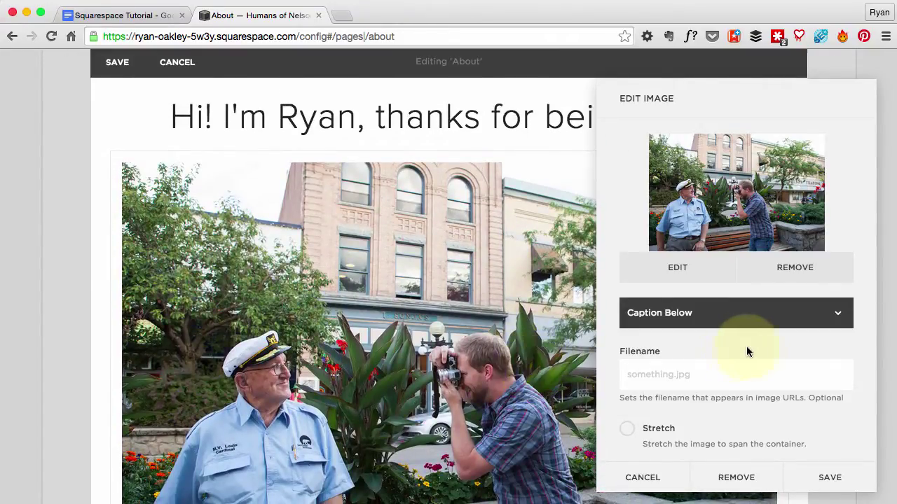
{"action": "scroll", "coordinate": [799, 432], "scroll_direction": "down", "scroll_amount": 3}
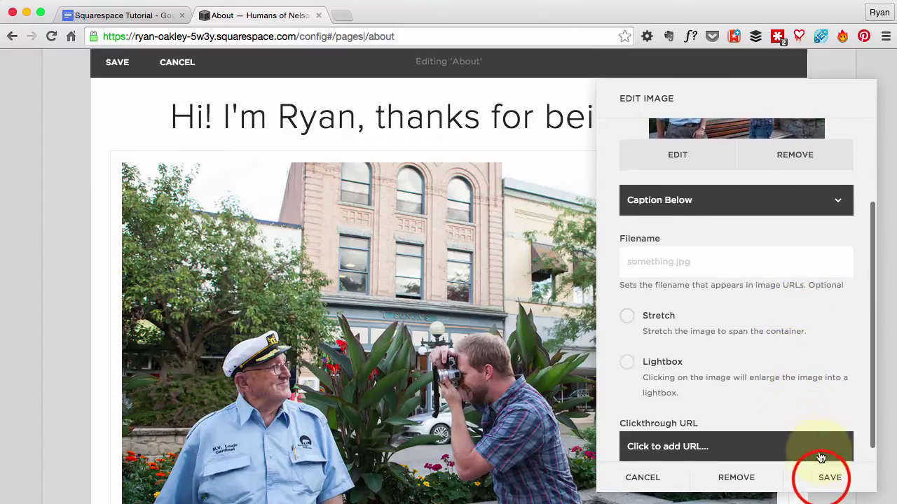
{"action": "left_click", "coordinate": [823, 483]}
Enter a "Photo by" caption with the photographer's name below the photo, matching the credit on the reference page in Safari.
{"action": "scroll", "coordinate": [448, 315], "scroll_direction": "down", "scroll_amount": 5}
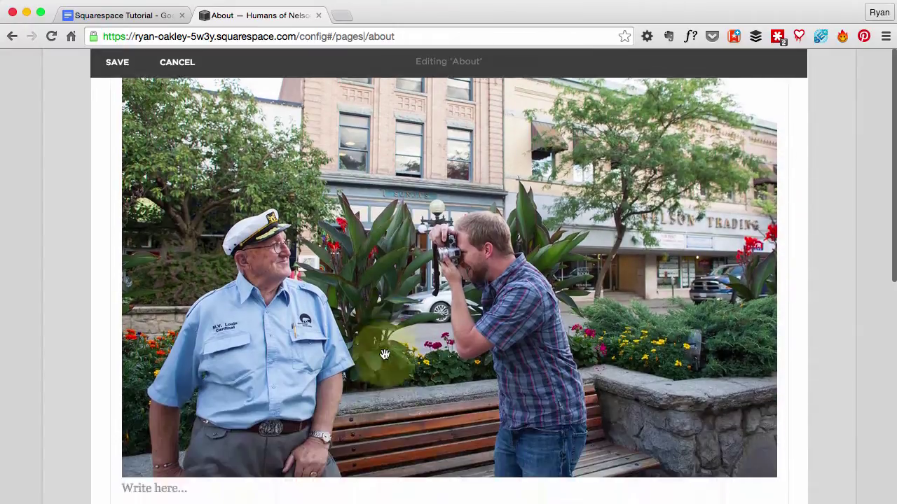
{"action": "left_click", "coordinate": [146, 422]}
{"action": "left_click", "coordinate": [144, 422]}
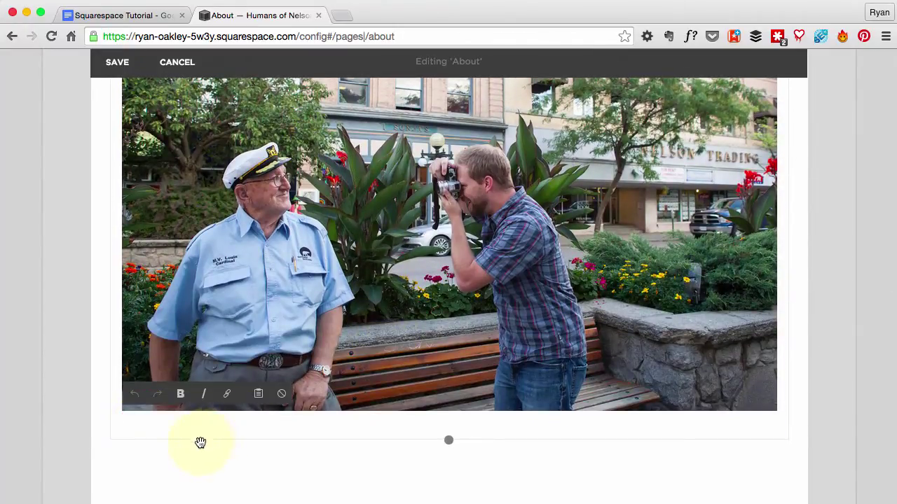
{"action": "key", "text": "super+Tab"}
{"action": "scroll", "coordinate": [199, 413], "scroll_direction": "down", "scroll_amount": 3}
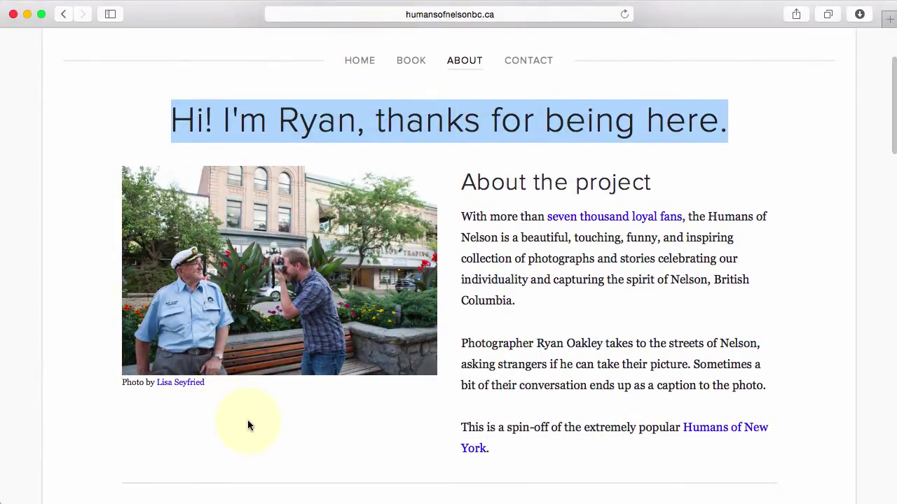
{"action": "key", "text": "super+Tab"}
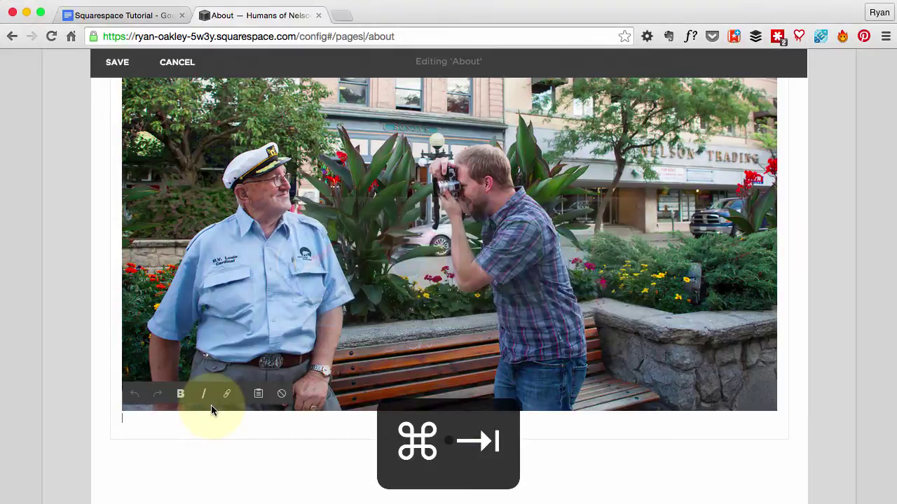
{"action": "type", "text": "Photo by Lisa Seyfried"}
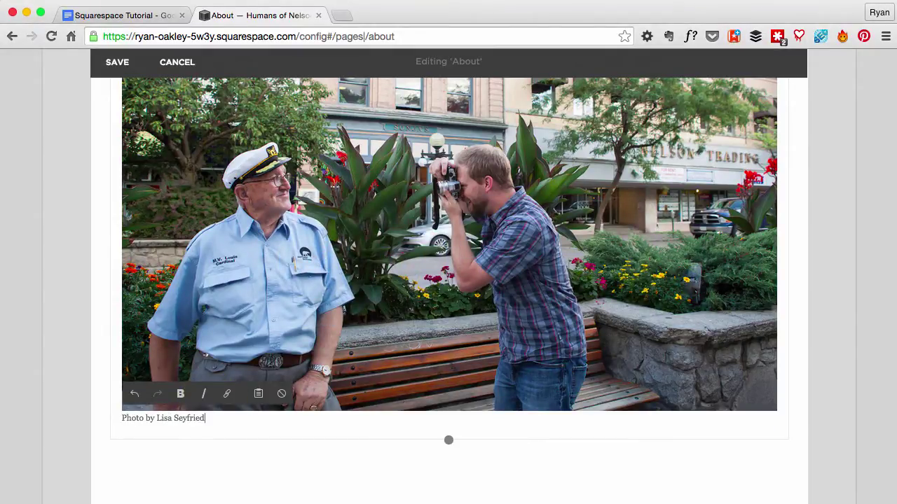
Open the photographer's website from the reference page's photo credit in Safari, copy its web address and return to Chrome.
{"action": "key", "text": "super+Tab"}
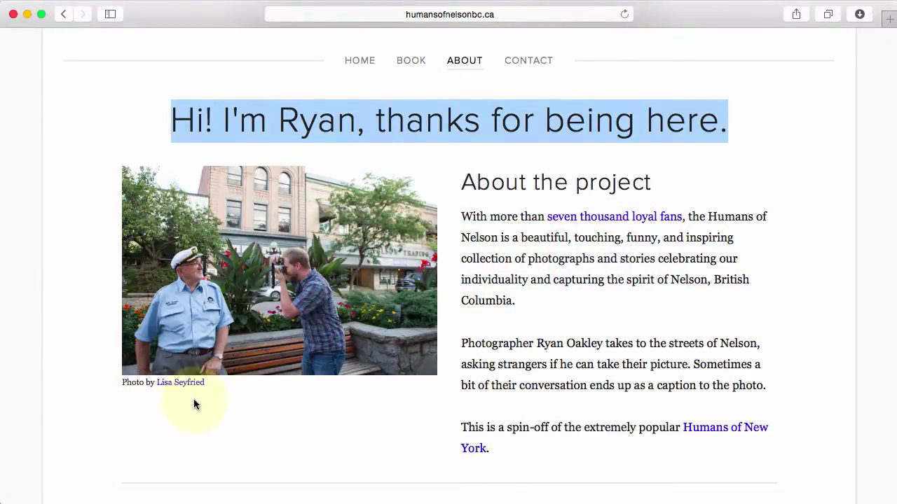
{"action": "left_click", "coordinate": [197, 386]}
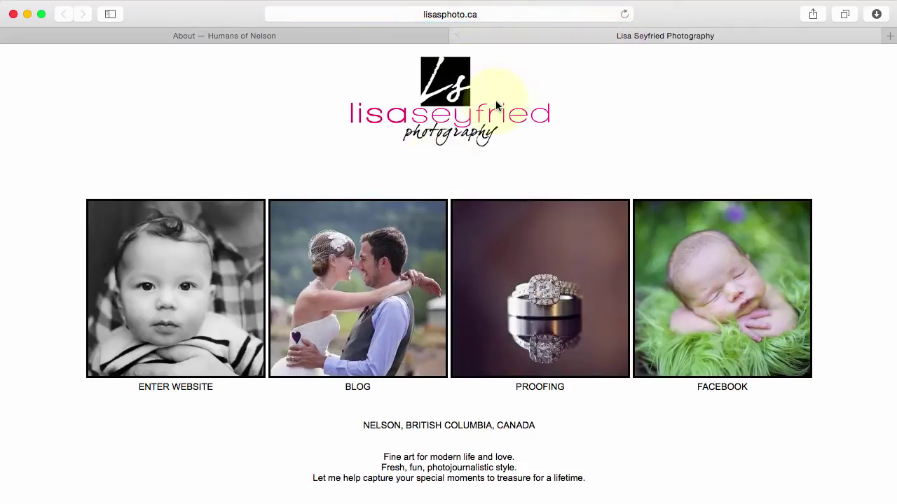
{"action": "left_click", "coordinate": [446, 14]}
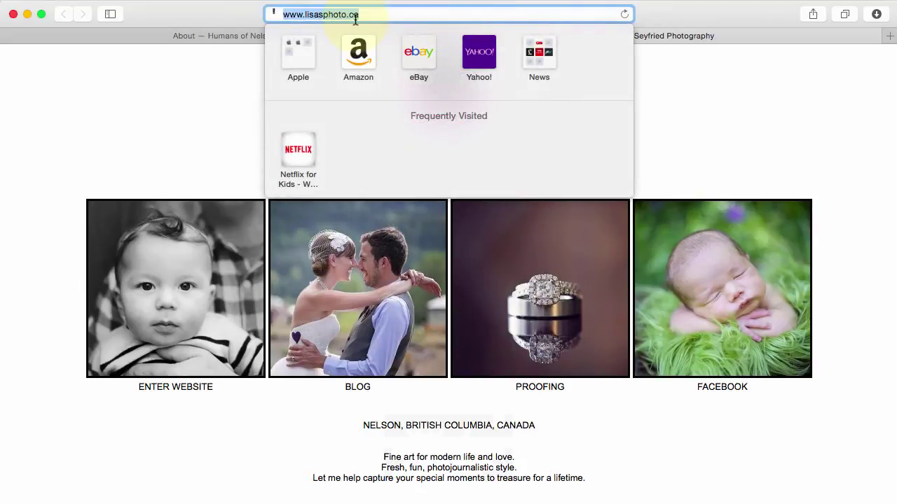
{"action": "key", "text": "super+c"}
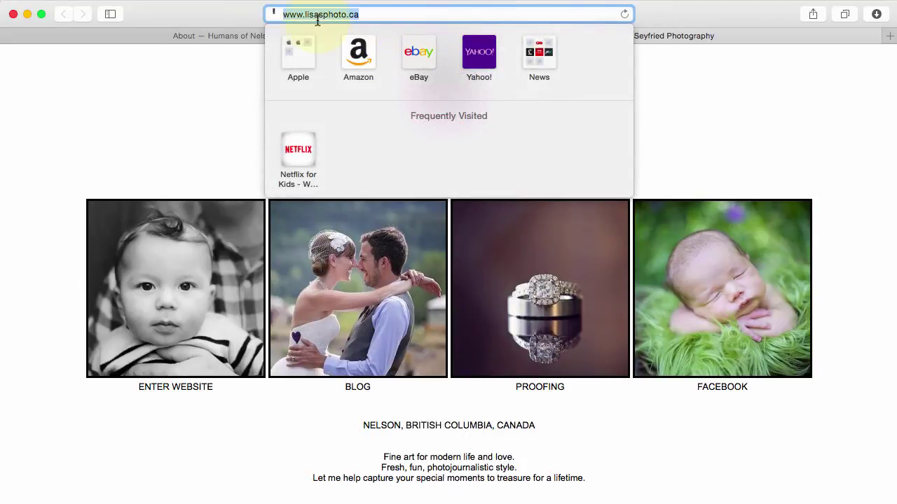
{"action": "key", "text": "super+Tab"}
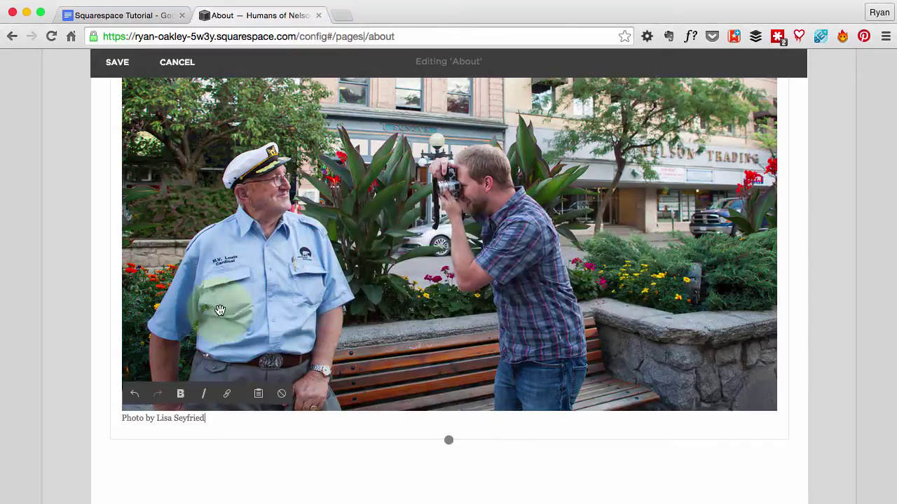
Link the photographer's name in the caption to the copied external address, set to open in a new window.
{"action": "left_click", "coordinate": [159, 420]}
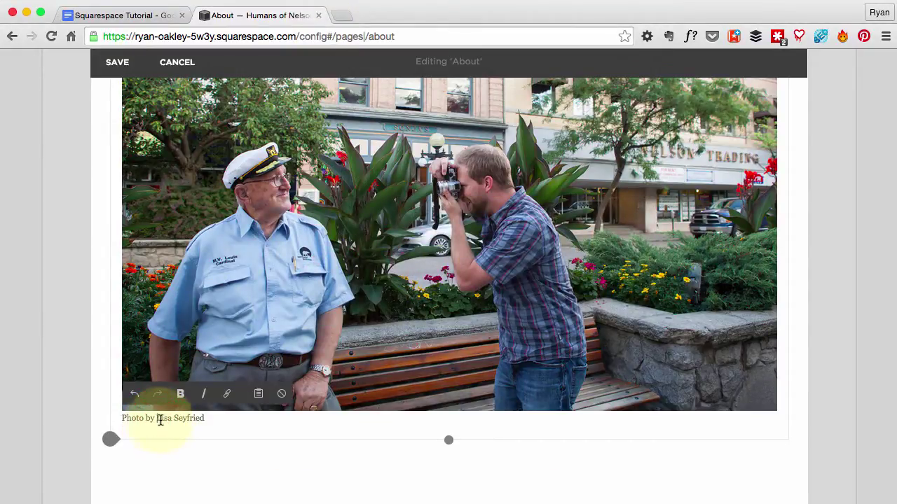
{"action": "left_click_drag", "start_coordinate": [176, 420], "coordinate": [207, 419]}
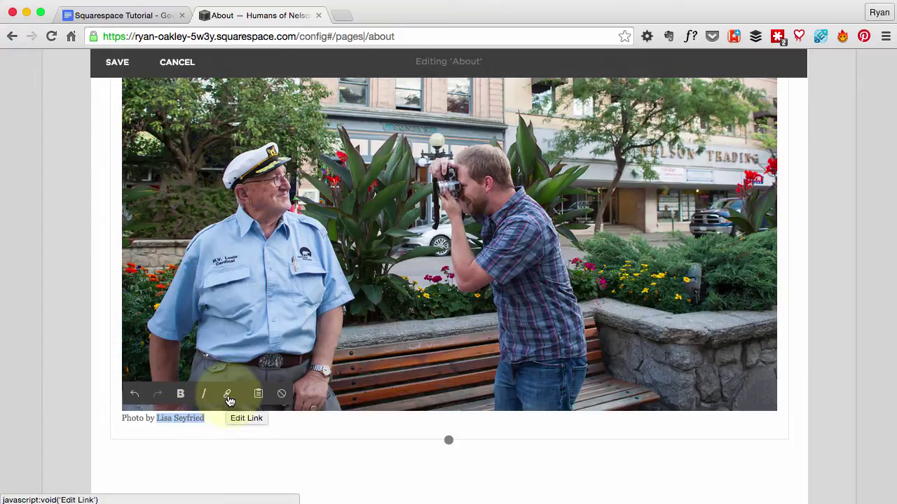
{"action": "left_click", "coordinate": [229, 397]}
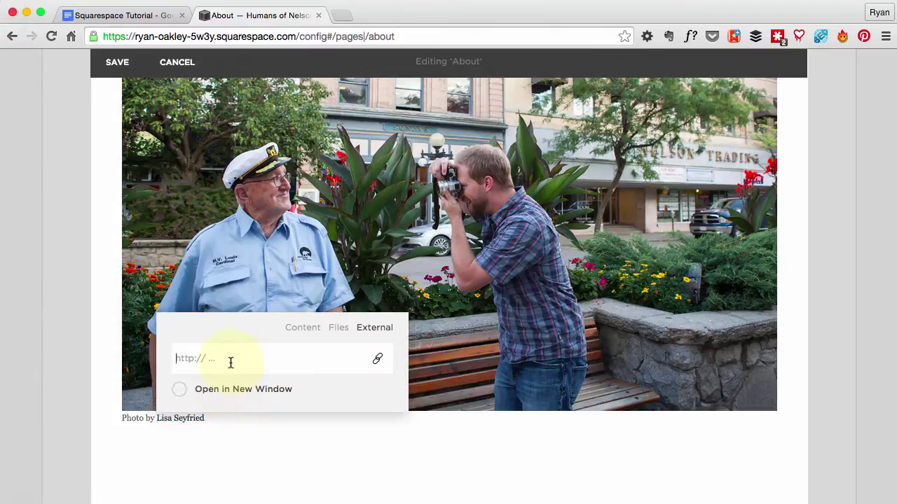
{"action": "key", "text": "super+v"}
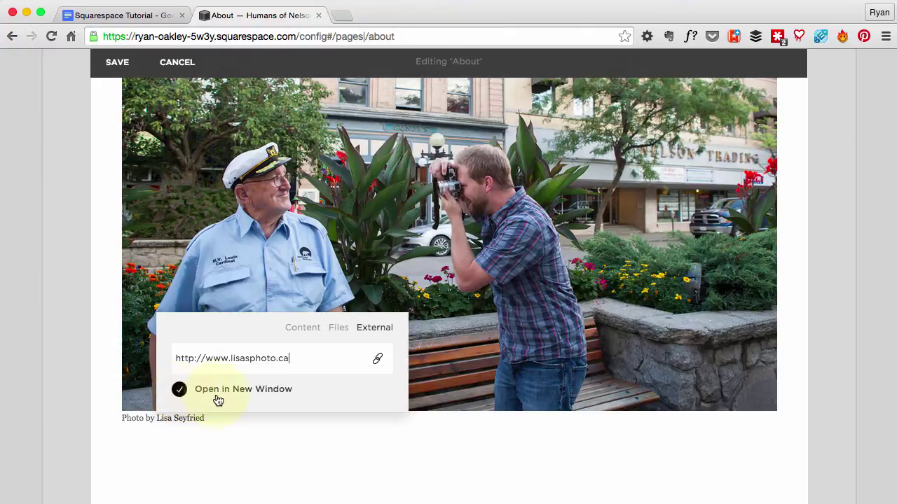
Switch to Safari, return to the reference About page, examine its "About the project" section and switch back to Chrome.
{"action": "key", "text": "super+Tab"}
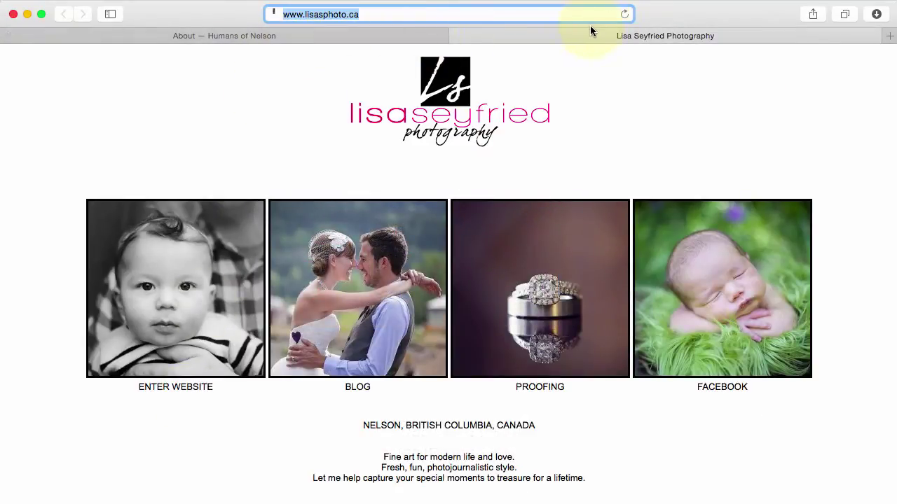
{"action": "left_click", "coordinate": [366, 33]}
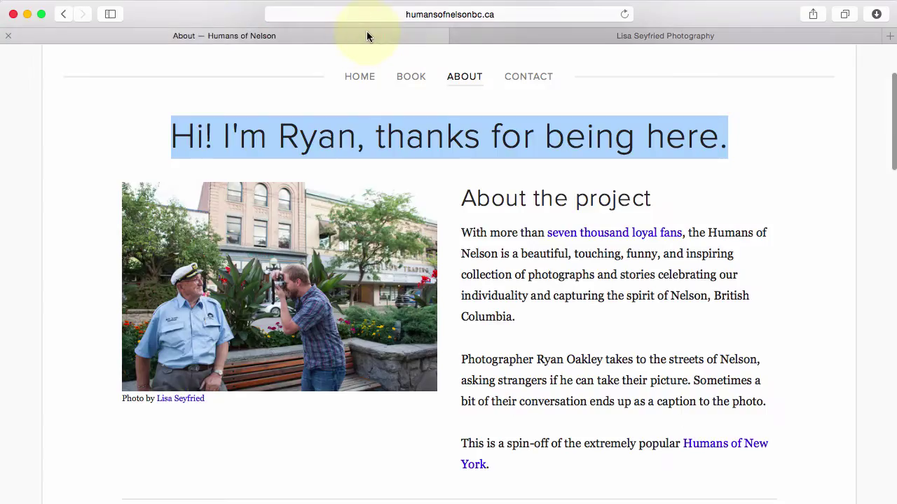
{"action": "left_click", "coordinate": [324, 149]}
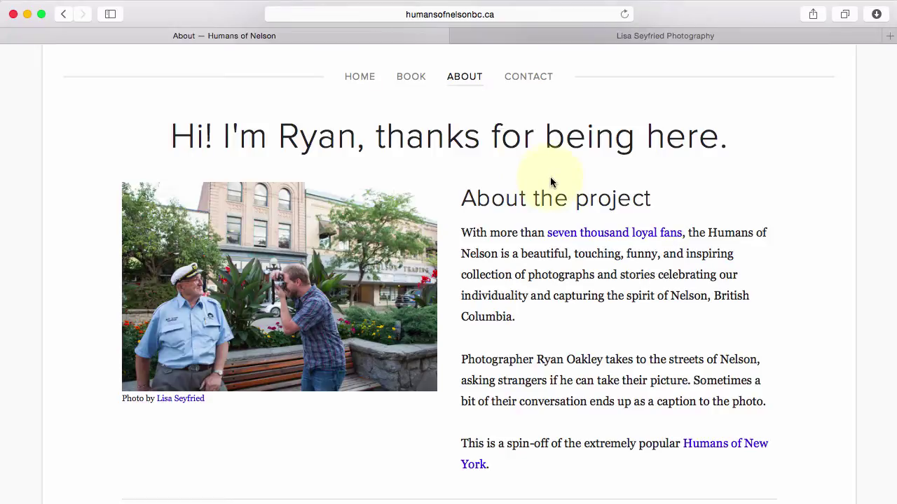
{"action": "left_click_drag", "start_coordinate": [651, 196], "coordinate": [531, 206]}
{"action": "left_click", "coordinate": [530, 206]}
{"action": "key", "text": "super+Tab"}
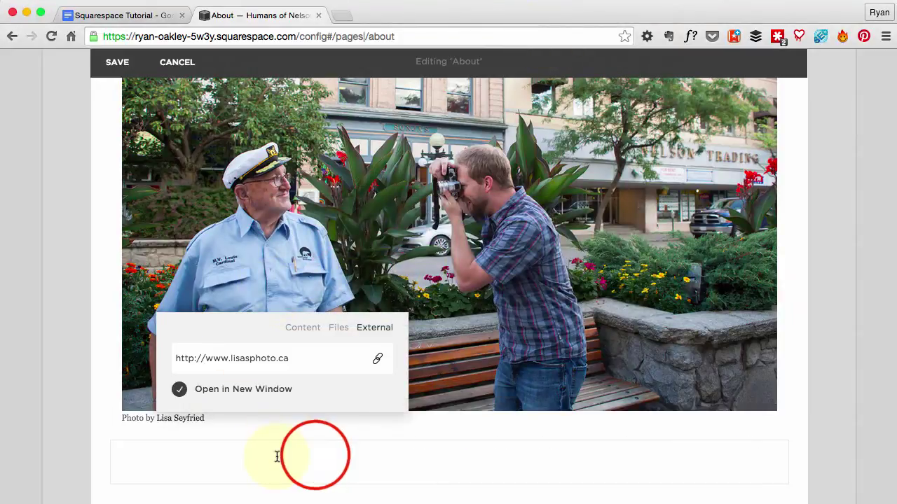
Close the link settings and insert a text block directly below the captioned photo, ready for text entry.
{"action": "left_click", "coordinate": [315, 455]}
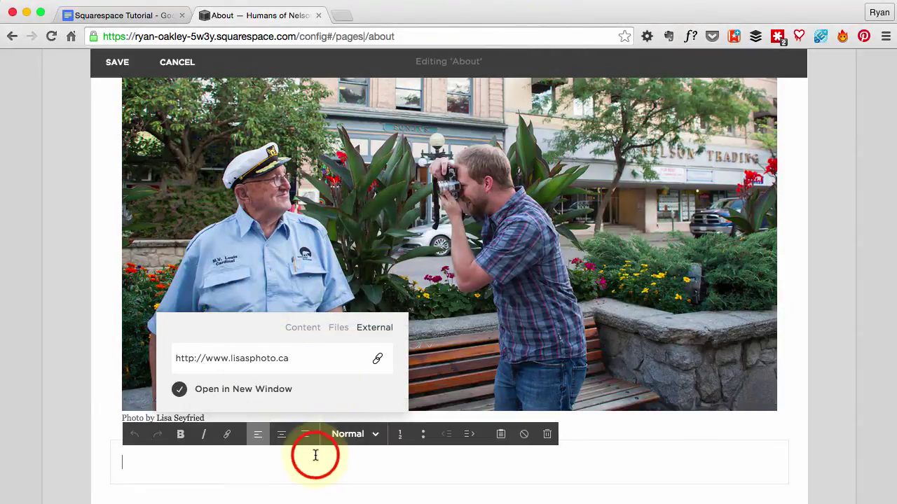
{"action": "left_click", "coordinate": [657, 430]}
{"action": "scroll", "coordinate": [361, 247], "scroll_direction": "up", "scroll_amount": 3}
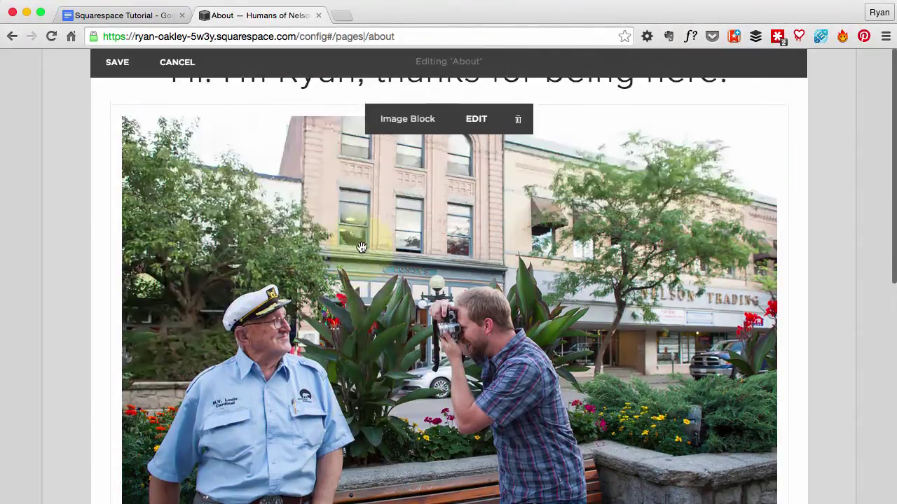
{"action": "scroll", "coordinate": [361, 247], "scroll_direction": "up", "scroll_amount": 2}
{"action": "scroll", "coordinate": [362, 247], "scroll_direction": "down", "scroll_amount": 5}
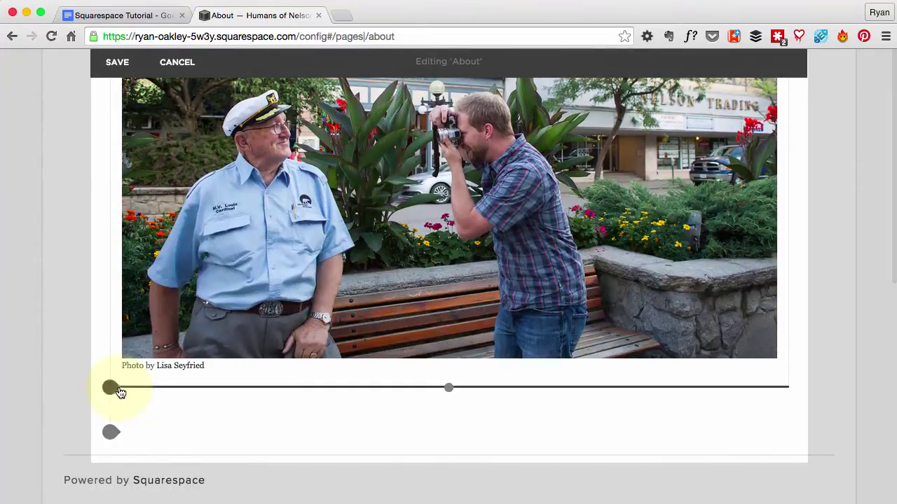
{"action": "left_click", "coordinate": [118, 391]}
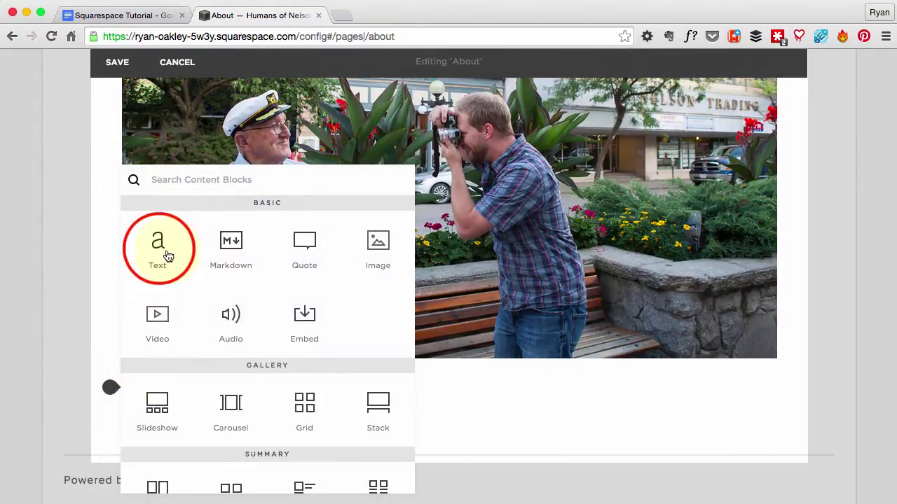
{"action": "left_click", "coordinate": [160, 250]}
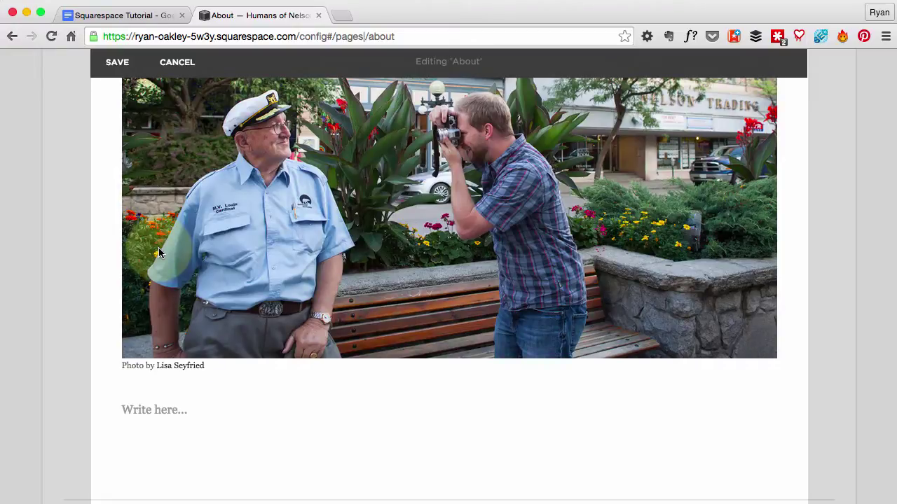
{"action": "left_click", "coordinate": [181, 418]}
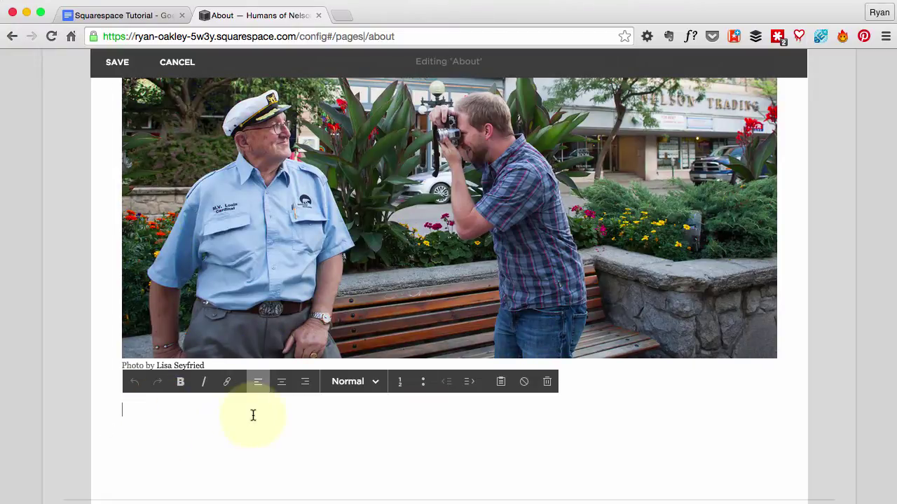
Copy the "About the project" heading and its paragraphs from the reference page in Safari and paste them into the text block in Chrome.
{"action": "key", "text": "super+Tab"}
{"action": "scroll", "coordinate": [576, 276], "scroll_direction": "down", "scroll_amount": 2}
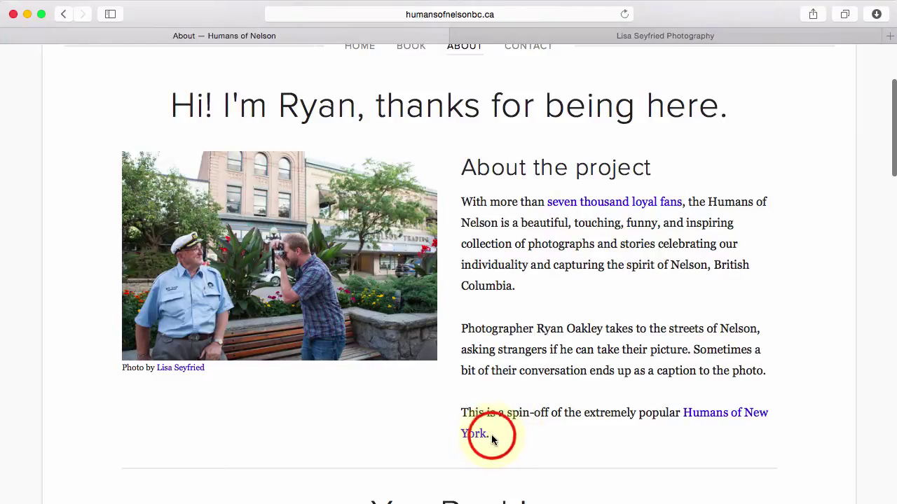
{"action": "left_click_drag", "start_coordinate": [491, 437], "coordinate": [463, 174]}
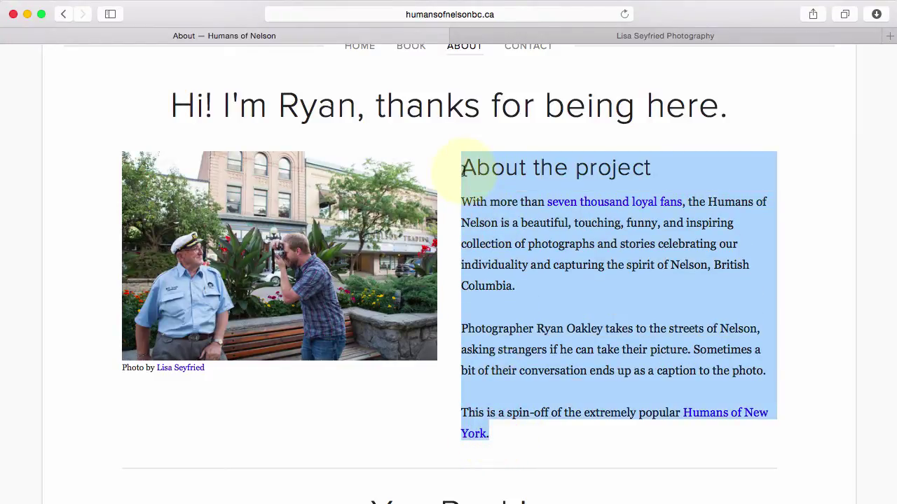
{"action": "key", "text": "super+c"}
{"action": "key", "text": "super+Tab"}
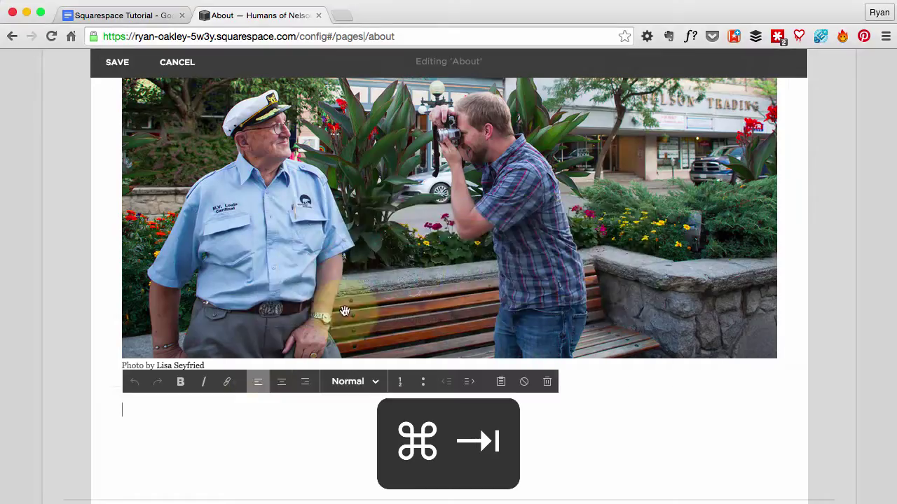
{"action": "key", "text": "super+v"}
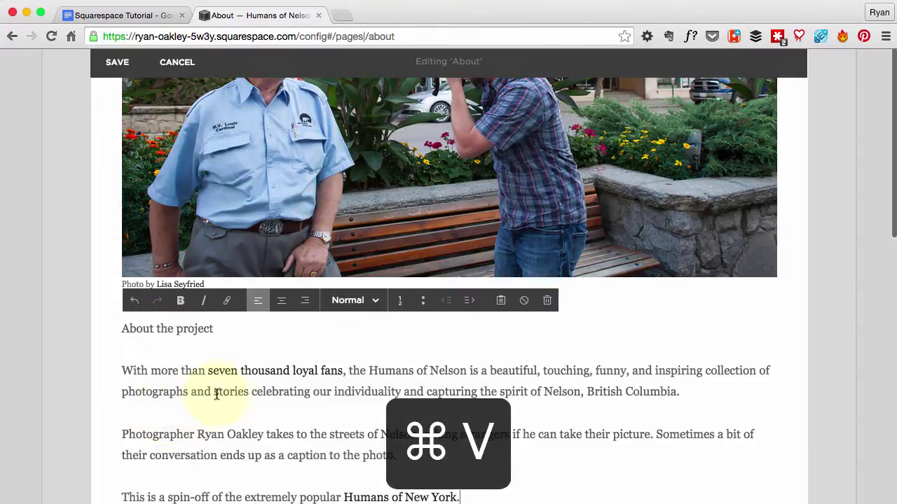
Format the "About the project" line in the text block as Heading 2.
{"action": "scroll", "coordinate": [240, 412], "scroll_direction": "down", "scroll_amount": 2}
{"action": "left_click", "coordinate": [205, 273]}
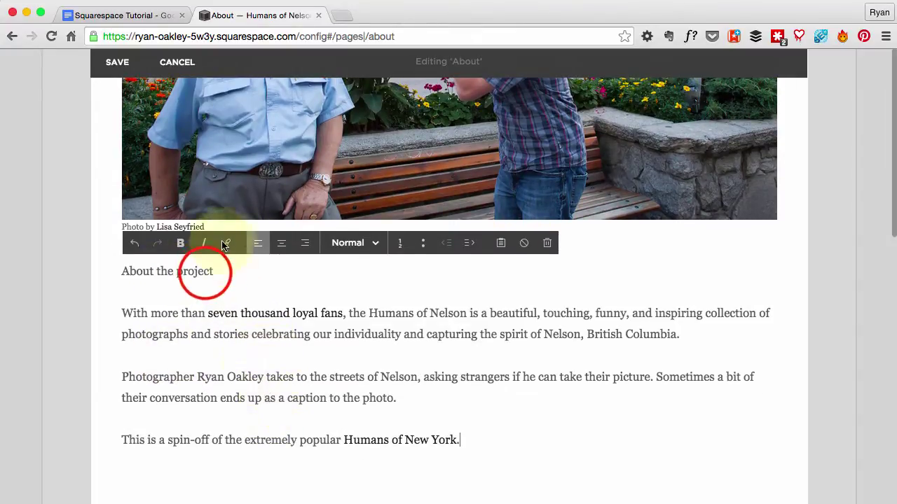
{"action": "left_click_drag", "start_coordinate": [217, 273], "coordinate": [130, 273]}
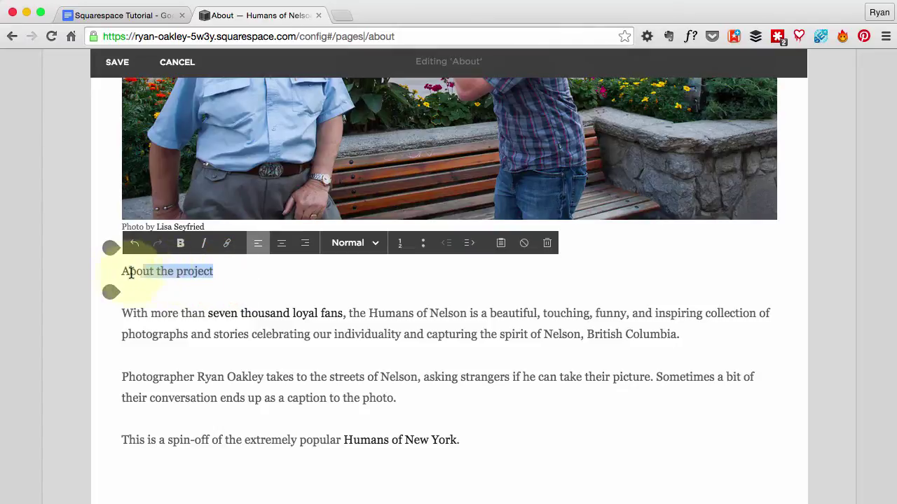
{"action": "left_click", "coordinate": [352, 249]}
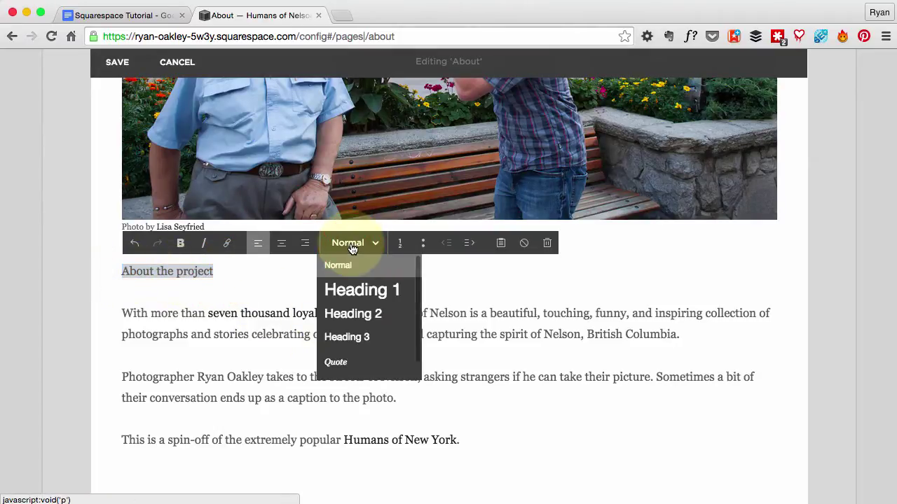
{"action": "left_click", "coordinate": [364, 319]}
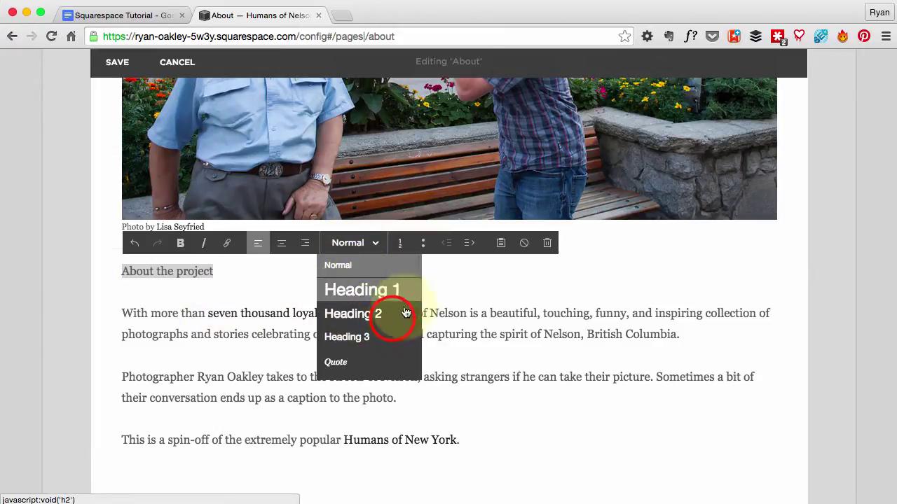
Check the links on "seven thousand loyal fans" and "Humans of New York", compare the section with the reference in Safari, and leave text editing in Chrome.
{"action": "left_click", "coordinate": [306, 312]}
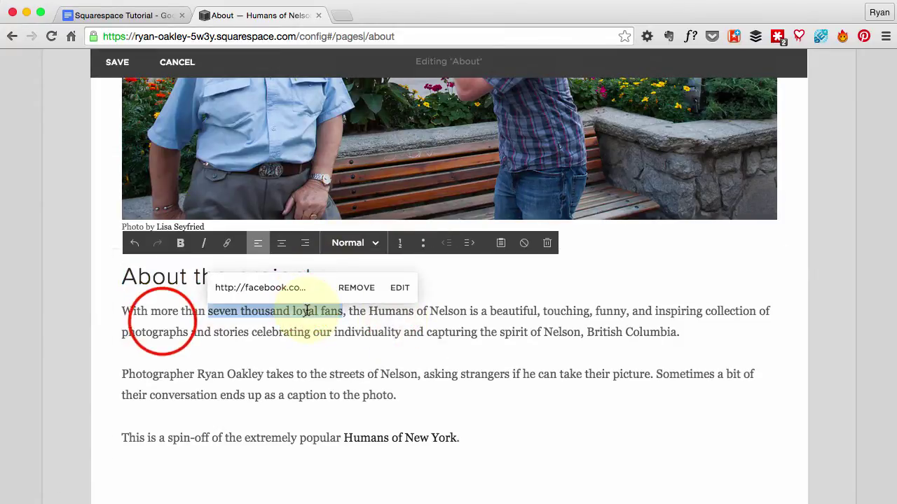
{"action": "left_click", "coordinate": [163, 321]}
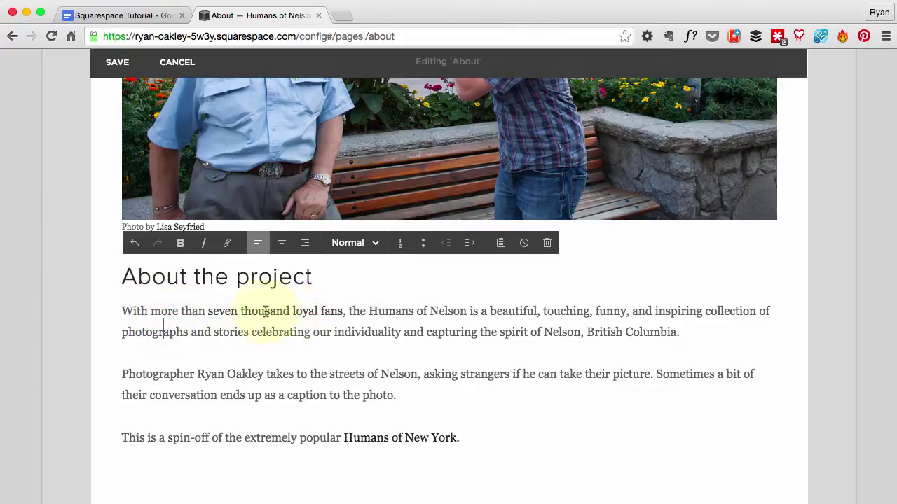
{"action": "left_click", "coordinate": [342, 311]}
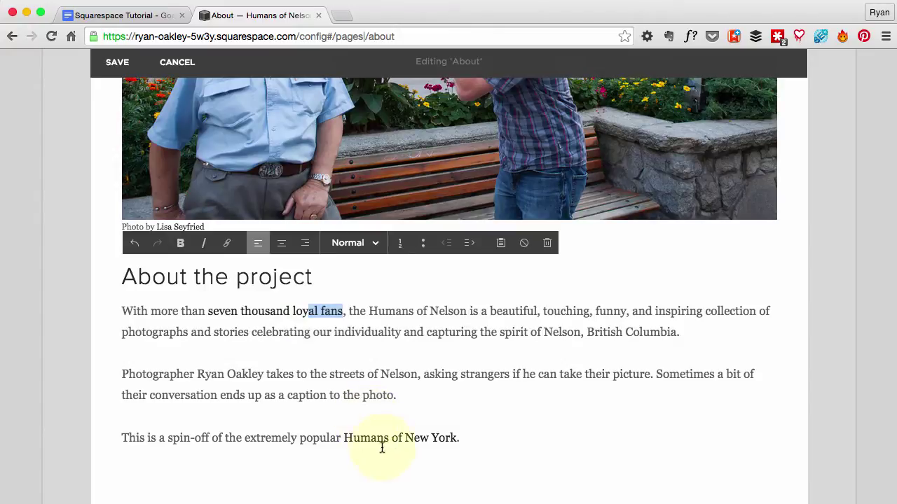
{"action": "left_click", "coordinate": [427, 437]}
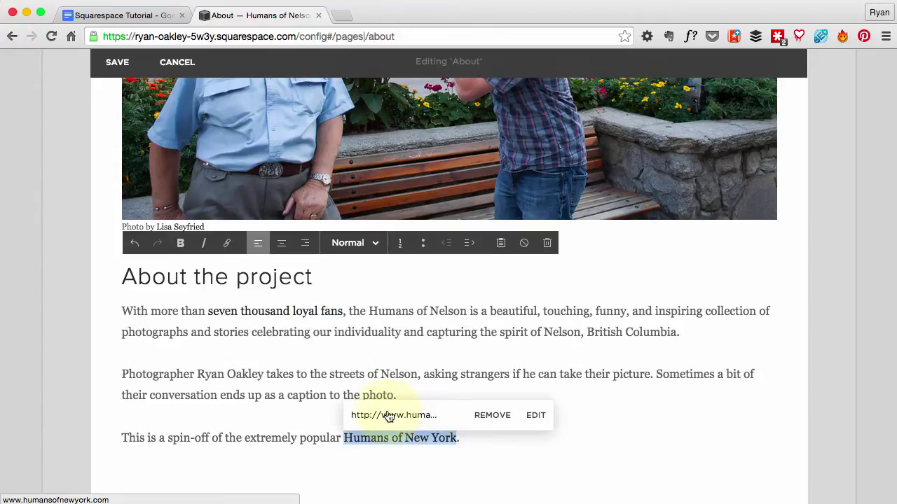
{"action": "left_click", "coordinate": [453, 378]}
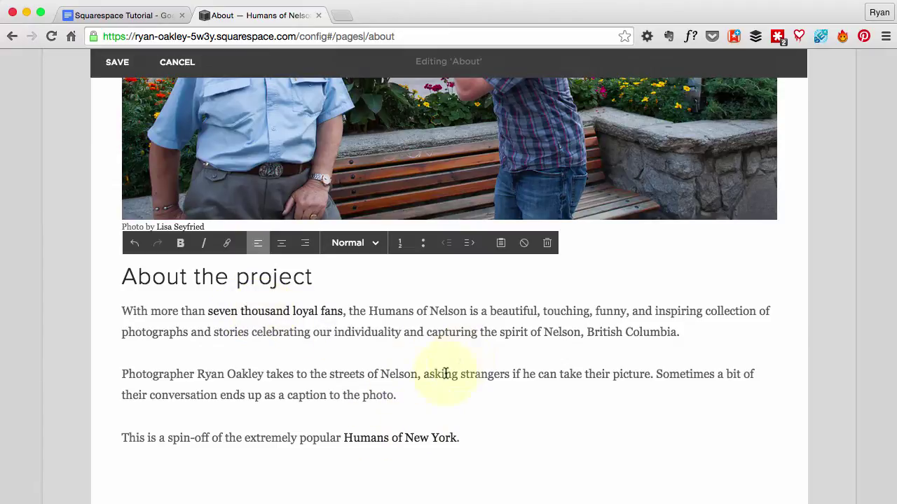
{"action": "key", "text": "super+Tab"}
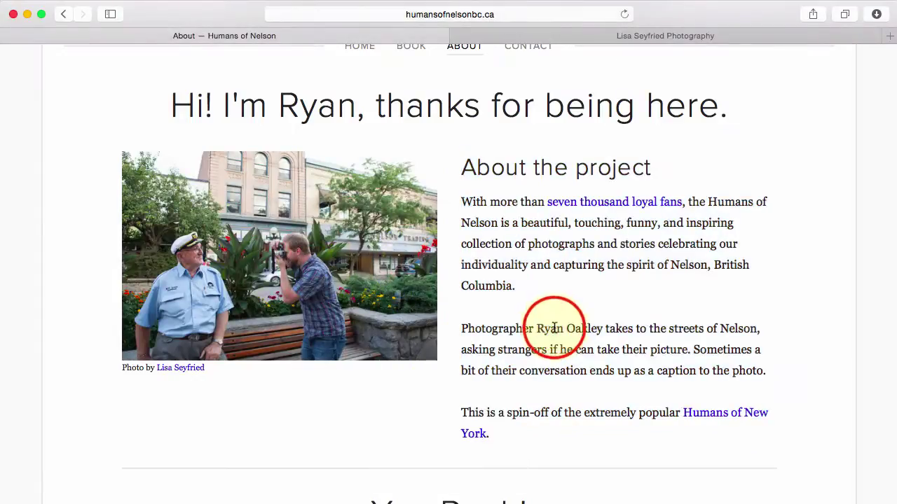
{"action": "key", "text": "super+Tab"}
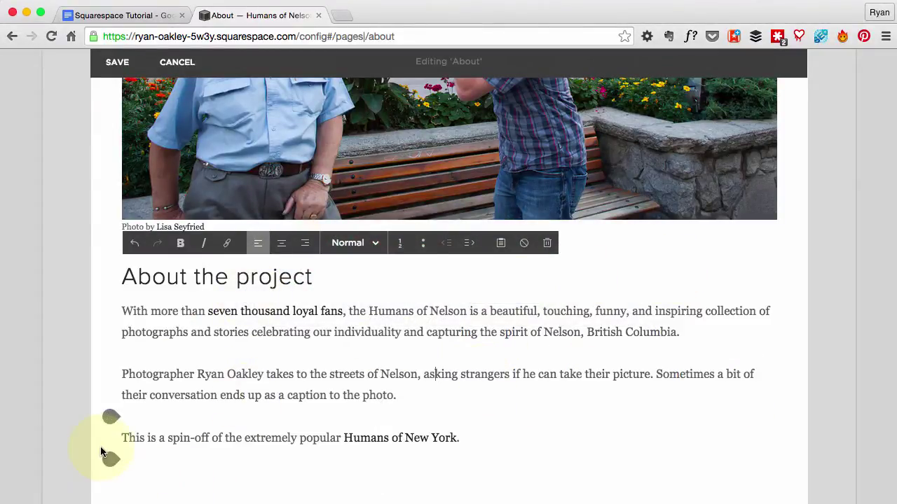
{"action": "left_click", "coordinate": [828, 335]}
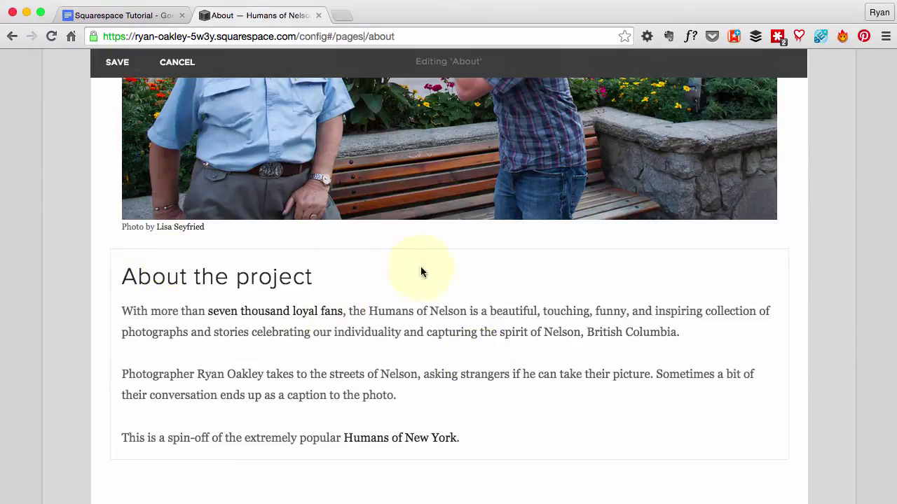
Float the photo at the left of the project text and shrink it so the paragraphs wrap around it.
{"action": "scroll", "coordinate": [664, 217], "scroll_direction": "up", "scroll_amount": 5}
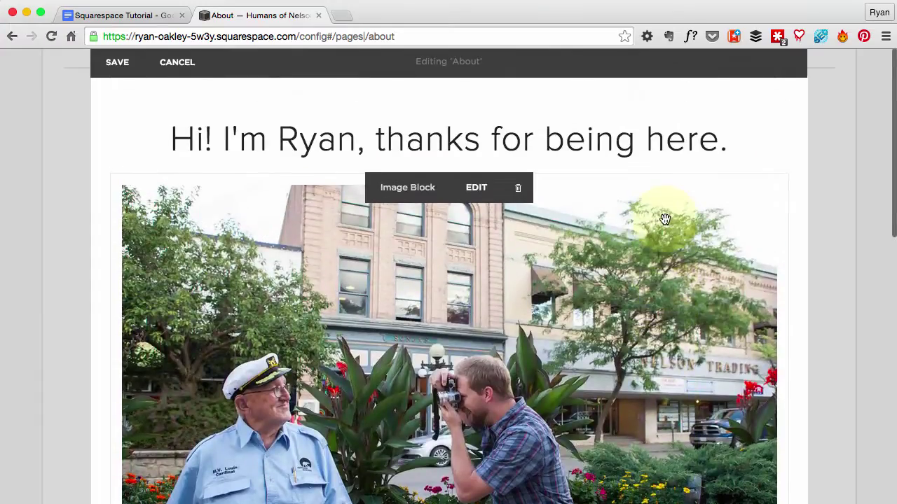
{"action": "scroll", "coordinate": [664, 219], "scroll_direction": "down", "scroll_amount": 5}
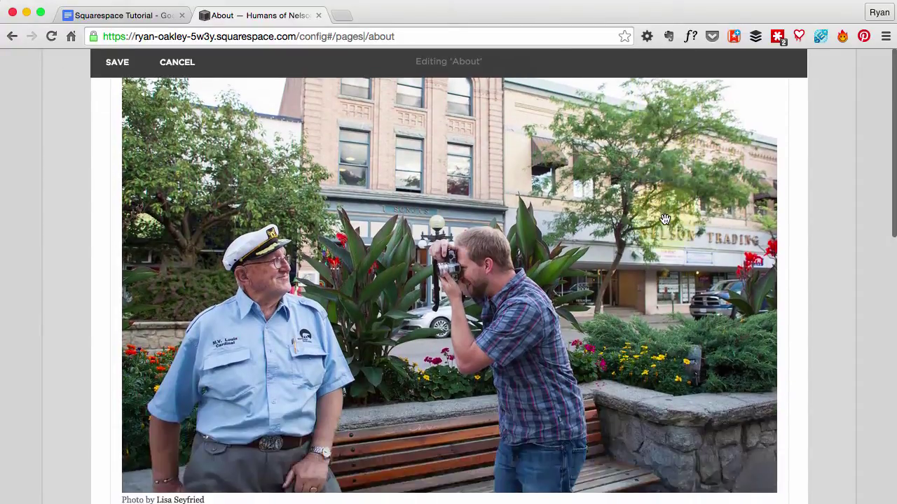
{"action": "scroll", "coordinate": [664, 219], "scroll_direction": "down", "scroll_amount": 3}
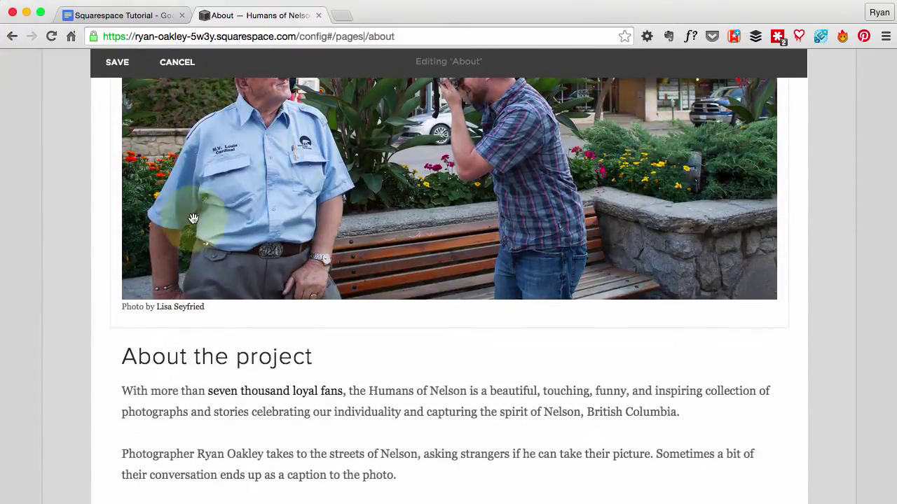
{"action": "left_click_drag", "start_coordinate": [228, 222], "coordinate": [159, 239]}
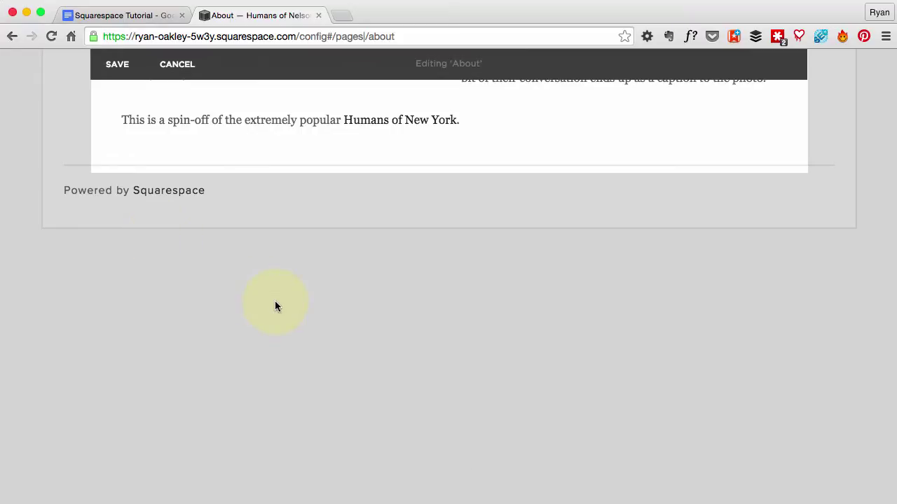
{"action": "scroll", "coordinate": [275, 306], "scroll_direction": "up", "scroll_amount": 5}
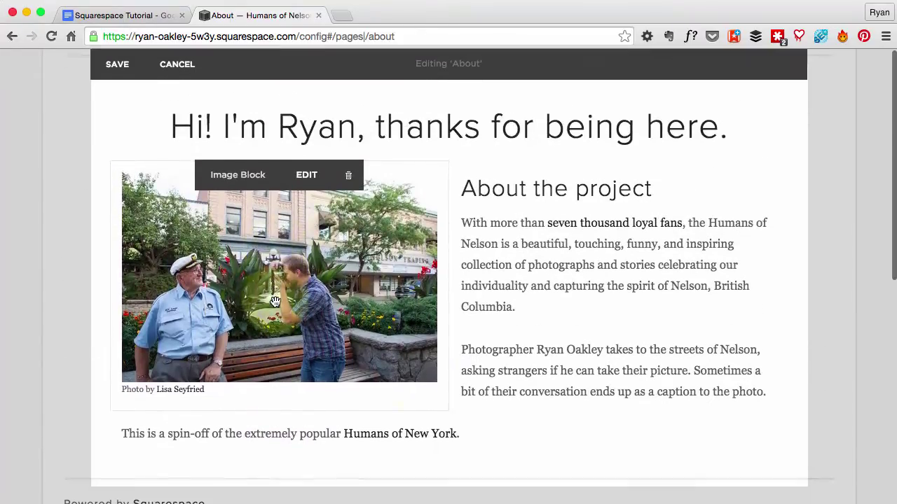
{"action": "left_click", "coordinate": [442, 413]}
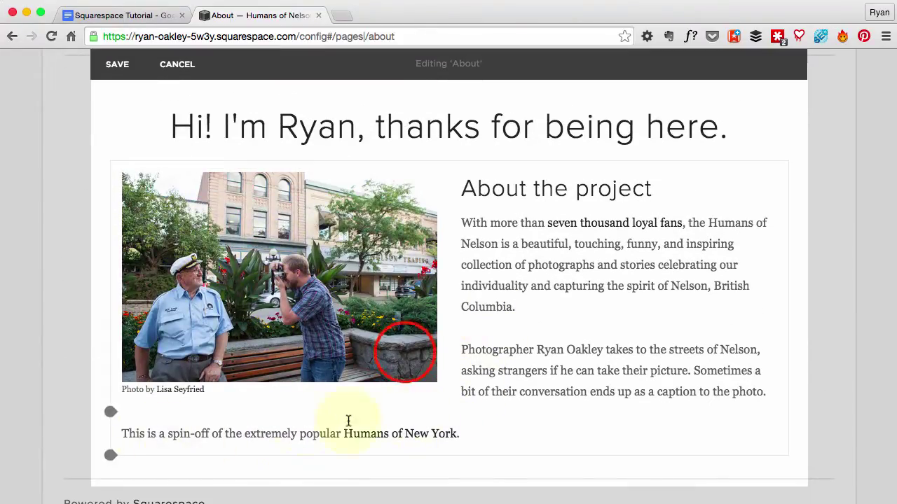
{"action": "left_click_drag", "start_coordinate": [432, 348], "coordinate": [331, 349]}
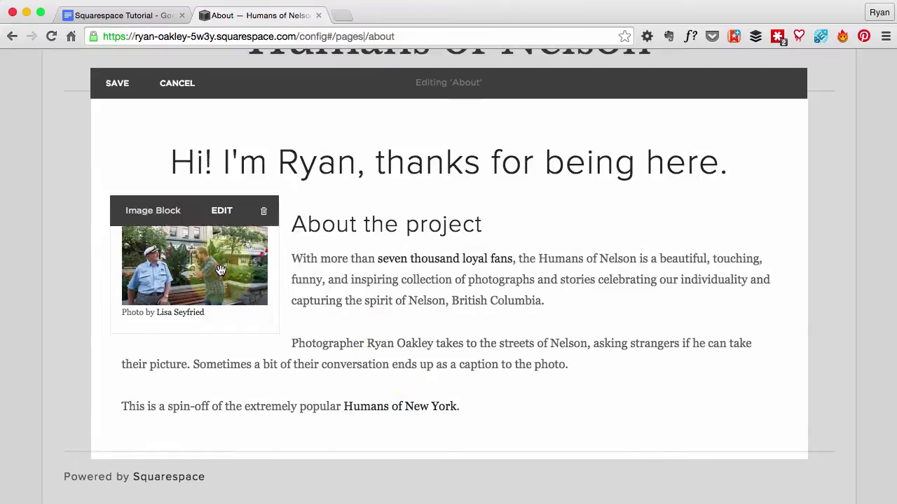
Move the photo block into its own column at the left of the "About the project" text.
{"action": "left_click_drag", "start_coordinate": [210, 255], "coordinate": [125, 280]}
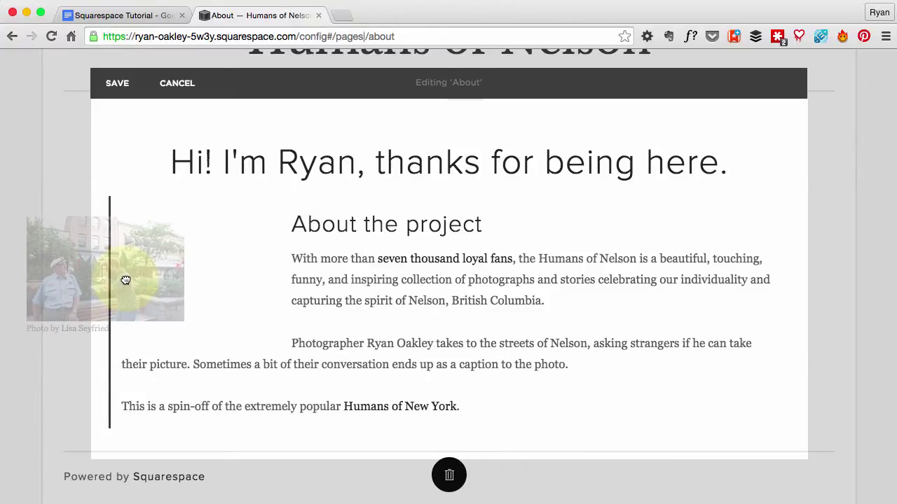
{"action": "left_click_drag", "start_coordinate": [125, 279], "coordinate": [120, 280]}
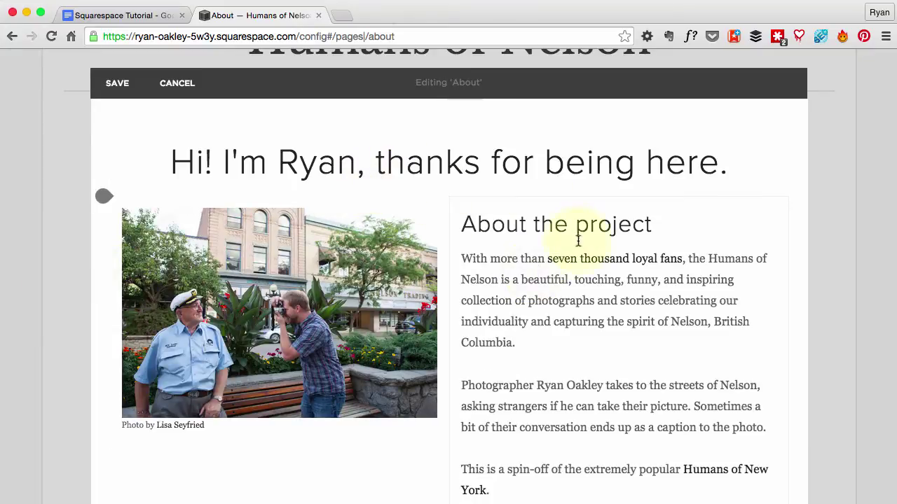
{"action": "scroll", "coordinate": [600, 310], "scroll_direction": "down", "scroll_amount": 5}
{"action": "scroll", "coordinate": [601, 306], "scroll_direction": "up", "scroll_amount": 4}
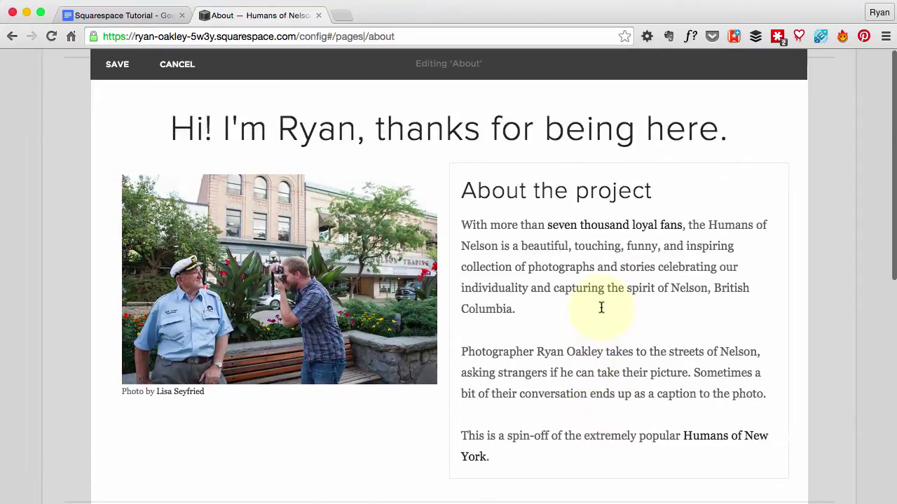
{"action": "scroll", "coordinate": [567, 281], "scroll_direction": "down", "scroll_amount": 1}
Switch to Safari, examine what follows the project section on the reference About page, and return to Chrome.
{"action": "key", "text": "super+Tab"}
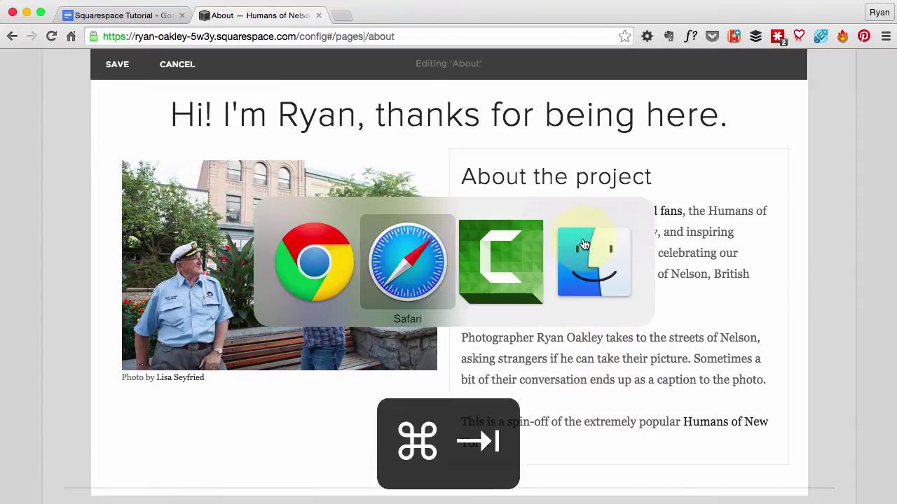
{"action": "scroll", "coordinate": [576, 363], "scroll_direction": "down", "scroll_amount": 1}
{"action": "scroll", "coordinate": [575, 364], "scroll_direction": "down", "scroll_amount": 1}
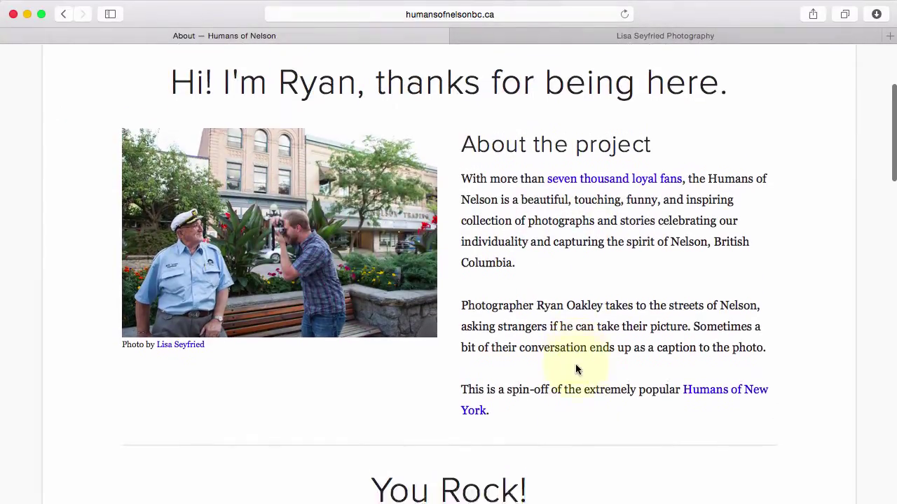
{"action": "scroll", "coordinate": [575, 364], "scroll_direction": "up", "scroll_amount": 2}
{"action": "scroll", "coordinate": [575, 364], "scroll_direction": "down", "scroll_amount": 5}
{"action": "scroll", "coordinate": [576, 370], "scroll_direction": "down", "scroll_amount": 3}
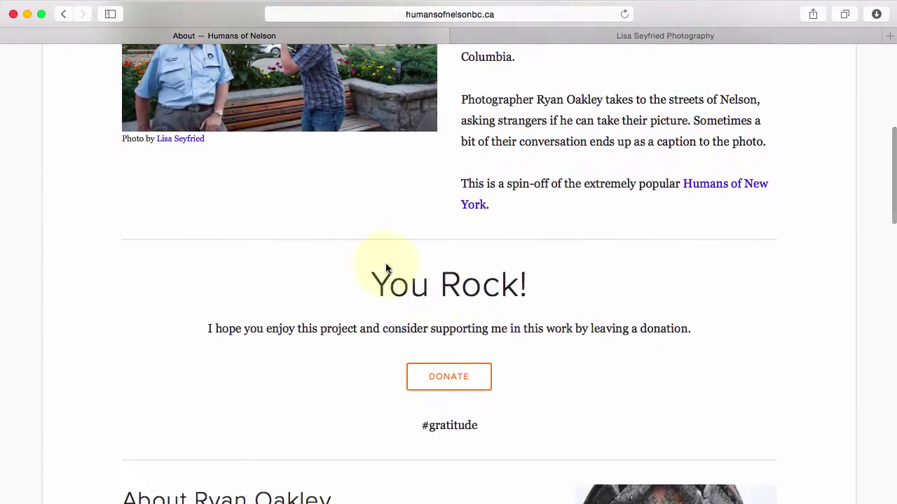
{"action": "key", "text": "super+Tab"}
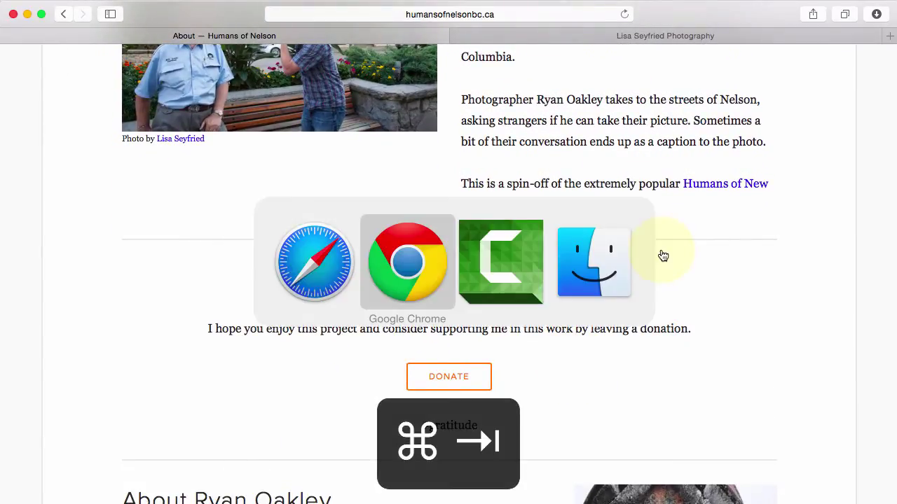
Insert a Line block across the full width below the photo and project text columns.
{"action": "scroll", "coordinate": [659, 303], "scroll_direction": "down", "scroll_amount": 5}
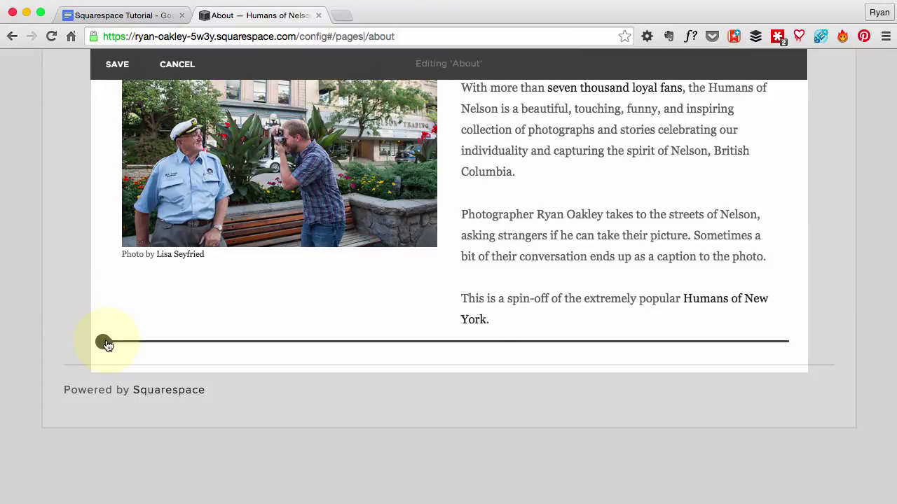
{"action": "left_click", "coordinate": [106, 343]}
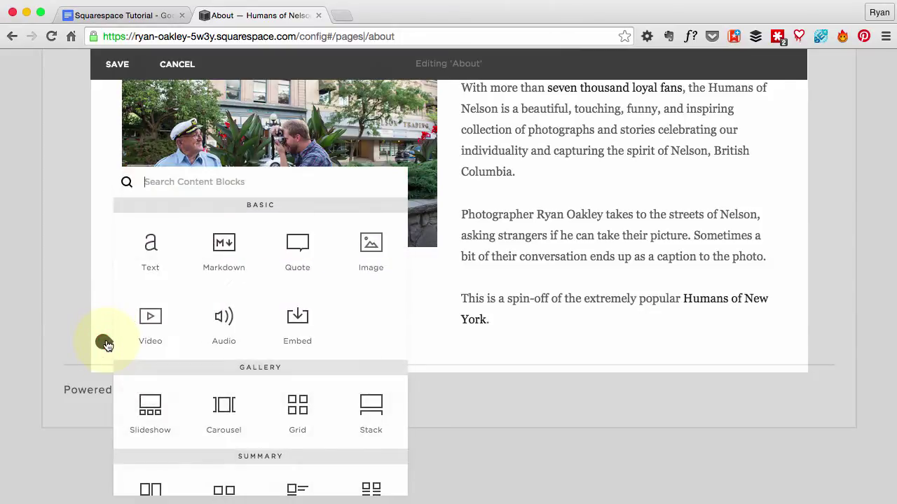
{"action": "scroll", "coordinate": [275, 361], "scroll_direction": "down", "scroll_amount": 5}
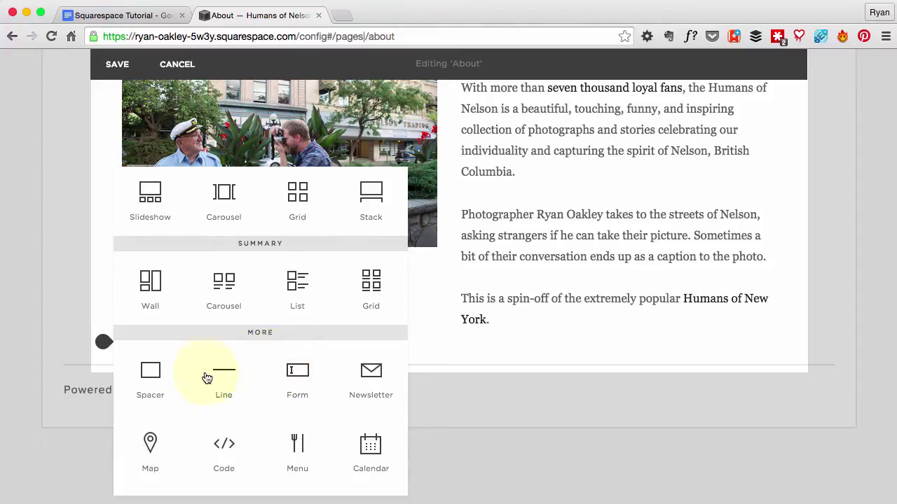
{"action": "left_click", "coordinate": [223, 377]}
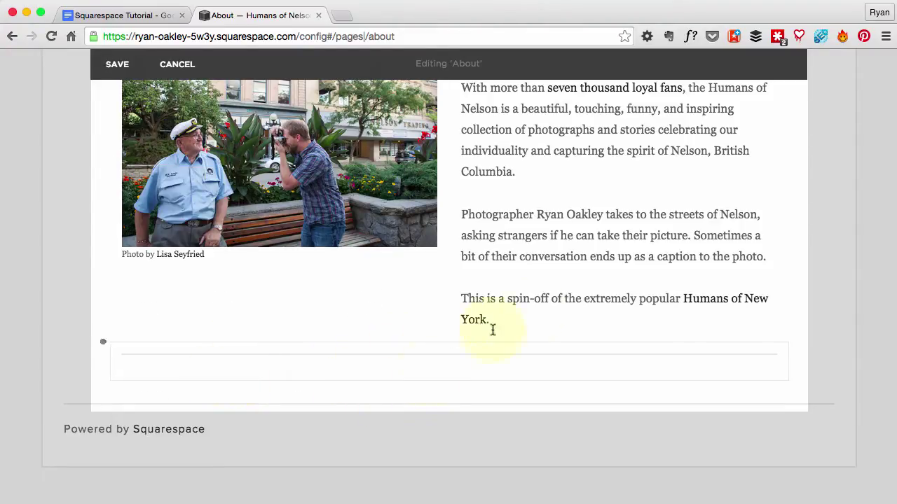
Check the section below the divider on the reference page in Safari, return to Chrome, and add a Text block below the line.
{"action": "key", "text": "super+Tab"}
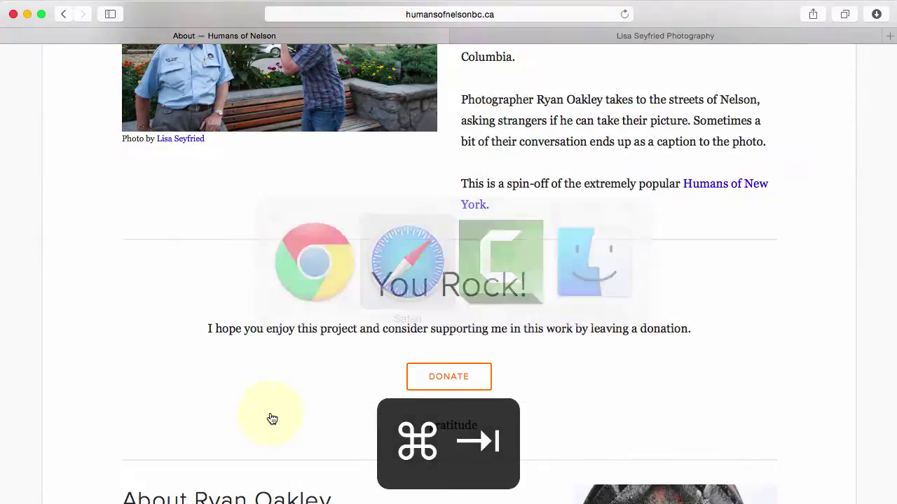
{"action": "scroll", "coordinate": [420, 375], "scroll_direction": "down", "scroll_amount": 2}
{"action": "key", "text": "super+Tab"}
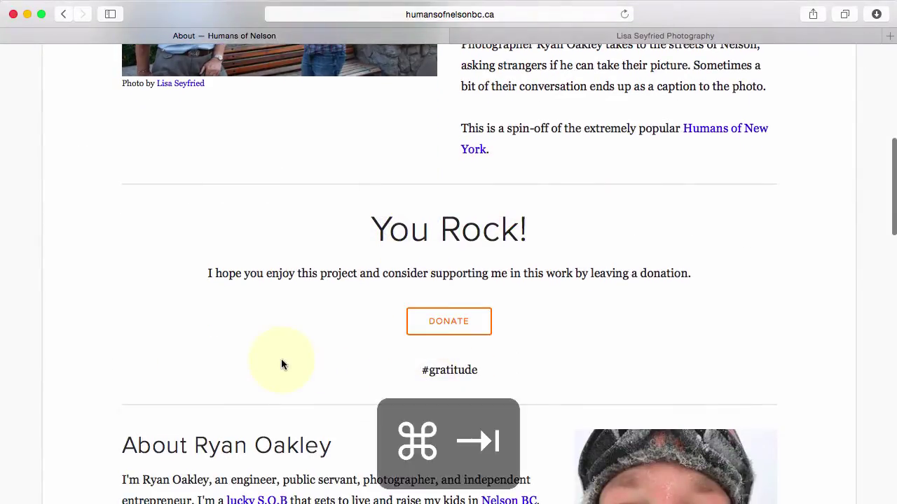
{"action": "left_click", "coordinate": [111, 382]}
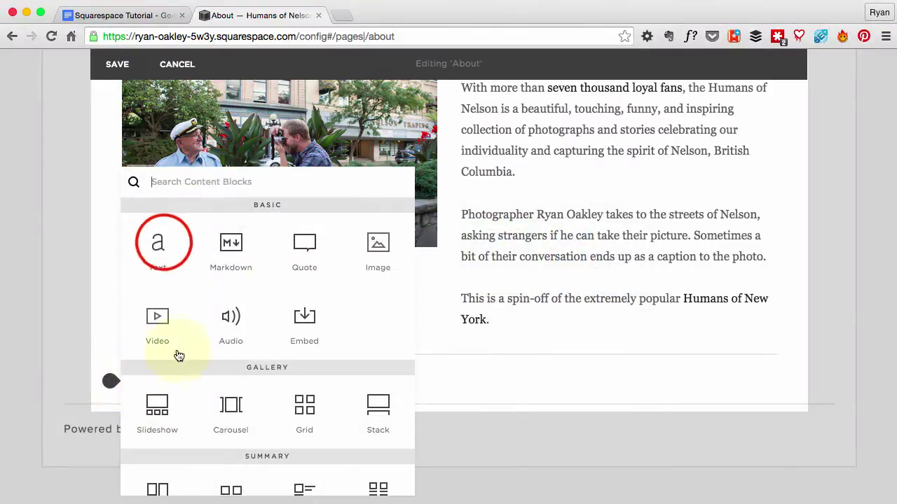
{"action": "left_click", "coordinate": [160, 244]}
{"action": "left_click", "coordinate": [154, 404]}
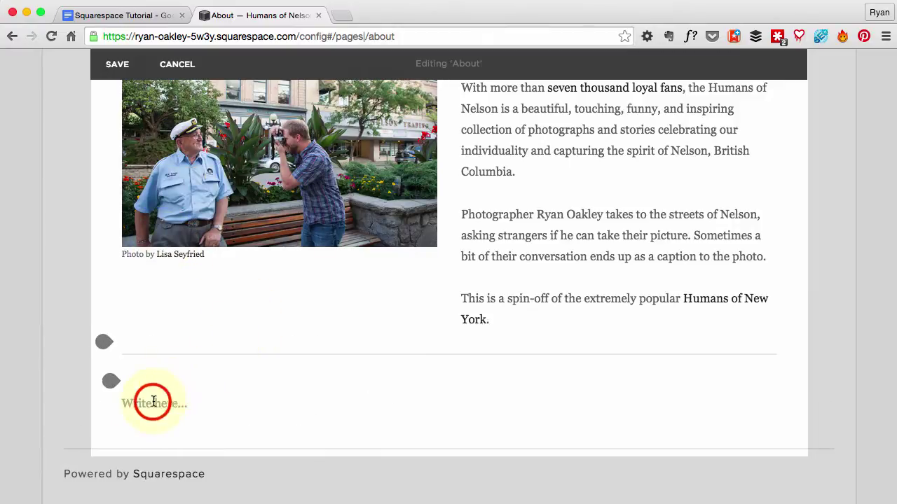
Copy the "You Rock!" heading and donation sentence from the reference page in Safari and paste them into the new text block in Chrome.
{"action": "key", "text": "super+Tab"}
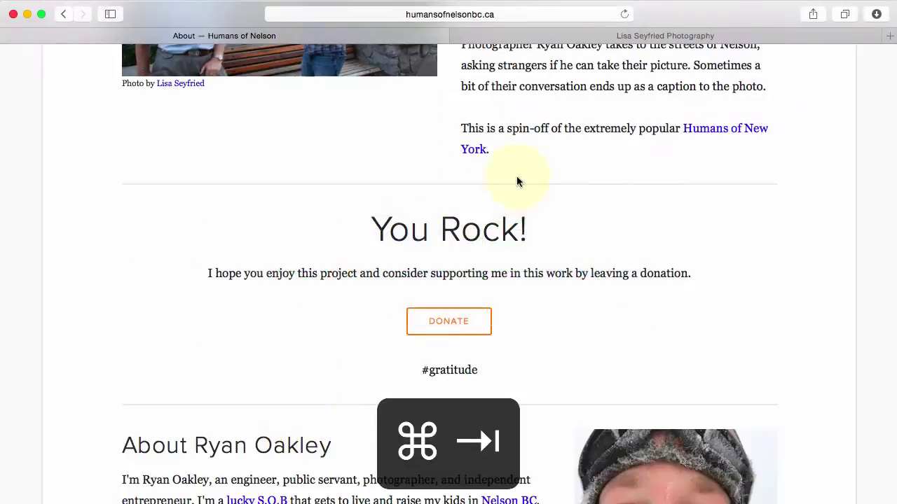
{"action": "left_click_drag", "start_coordinate": [691, 277], "coordinate": [557, 253]}
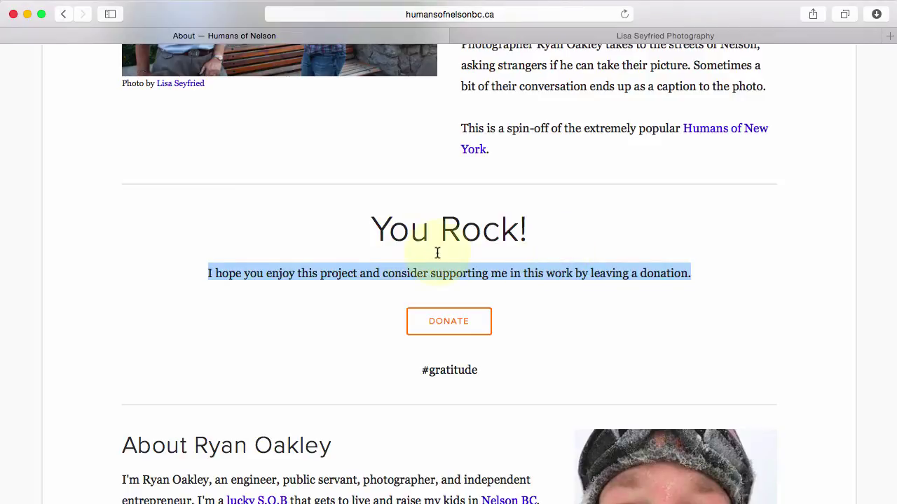
{"action": "left_click_drag", "start_coordinate": [437, 253], "coordinate": [360, 224]}
{"action": "key", "text": "super+c"}
{"action": "key", "text": "super+Tab"}
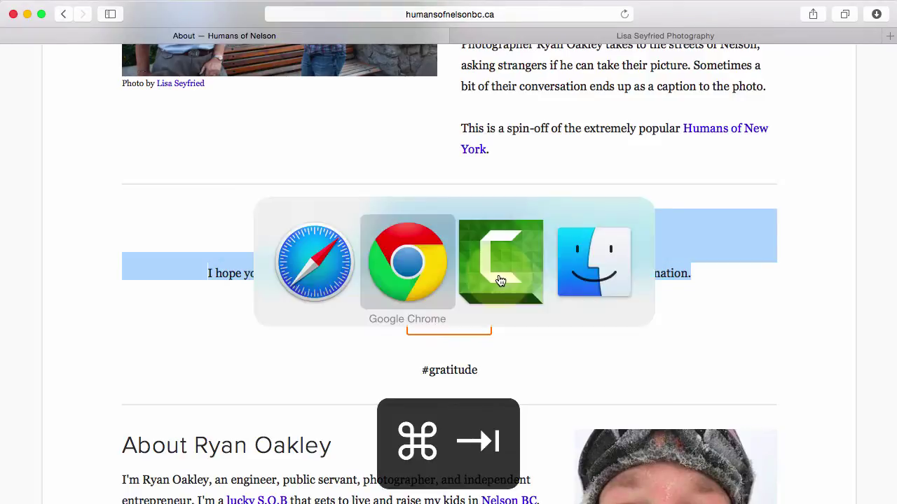
{"action": "key", "text": "super+v"}
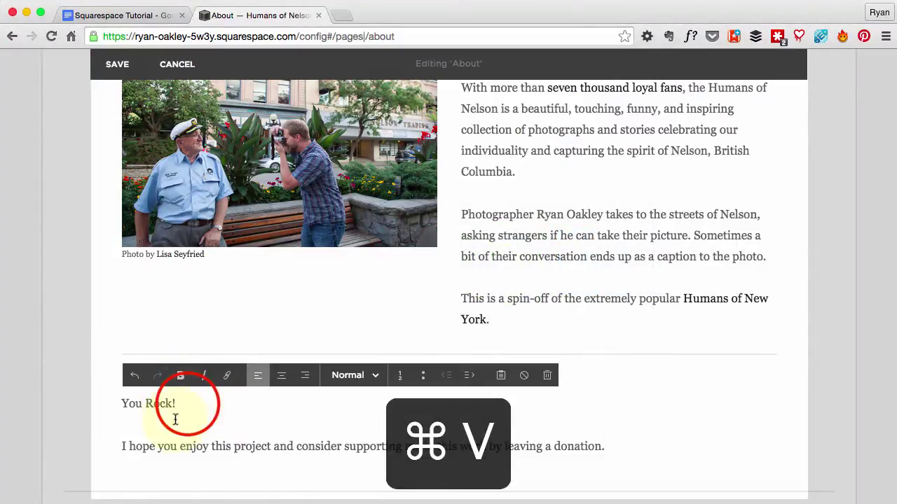
Format the "You Rock!" line as Heading 1.
{"action": "left_click_drag", "start_coordinate": [177, 407], "coordinate": [120, 405]}
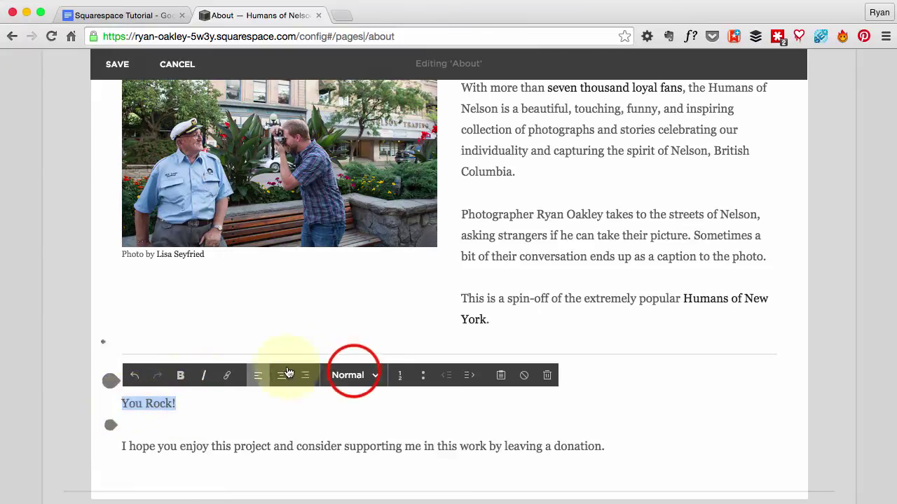
{"action": "left_click", "coordinate": [351, 375]}
{"action": "left_click", "coordinate": [362, 297]}
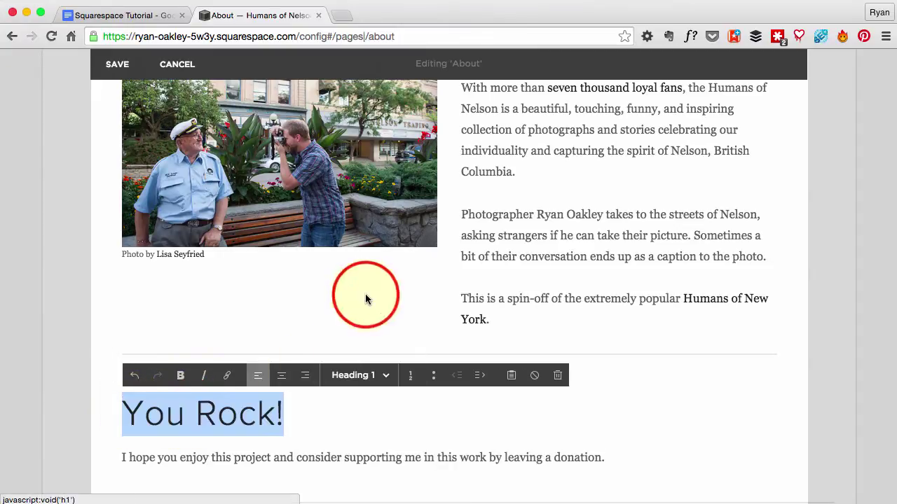
Compare with the reference page in Safari, return to Chrome, and center the "You Rock!" heading and the donation sentence.
{"action": "key", "text": "super+Tab"}
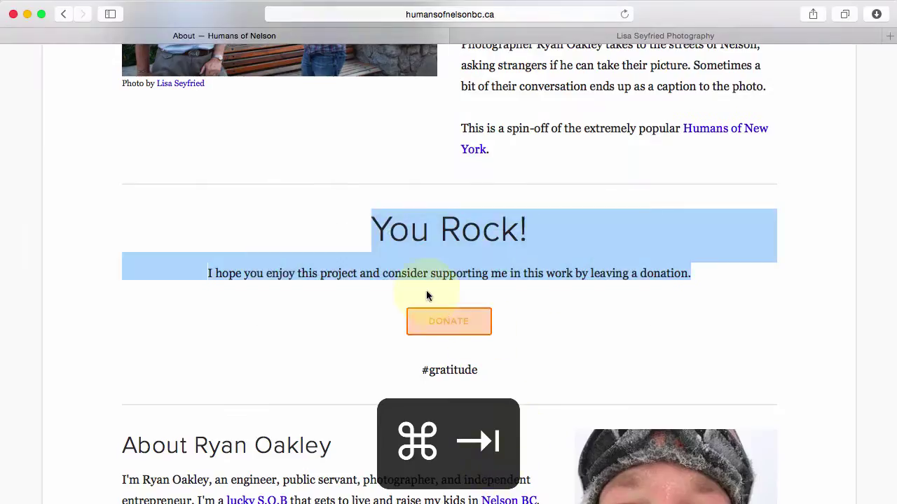
{"action": "key", "text": "super+Tab"}
{"action": "scroll", "coordinate": [575, 425], "scroll_direction": "down", "scroll_amount": 3}
{"action": "left_click", "coordinate": [600, 267]}
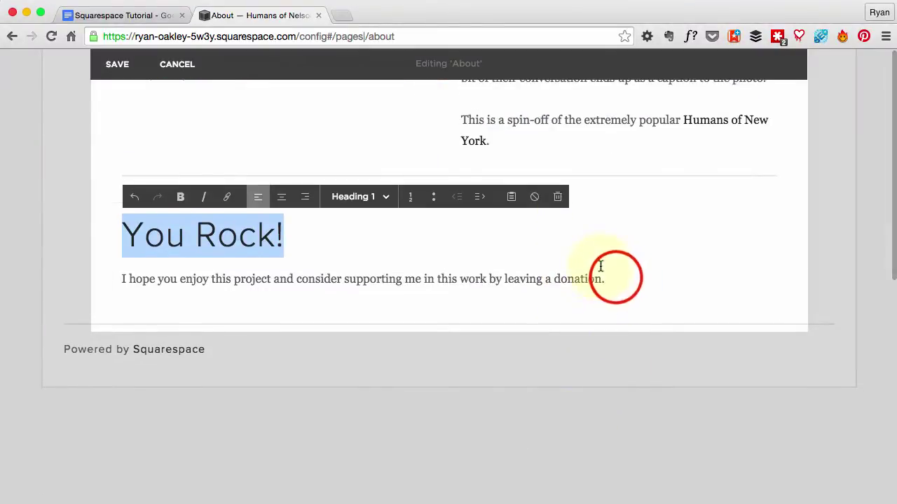
{"action": "left_click_drag", "start_coordinate": [617, 276], "coordinate": [117, 226]}
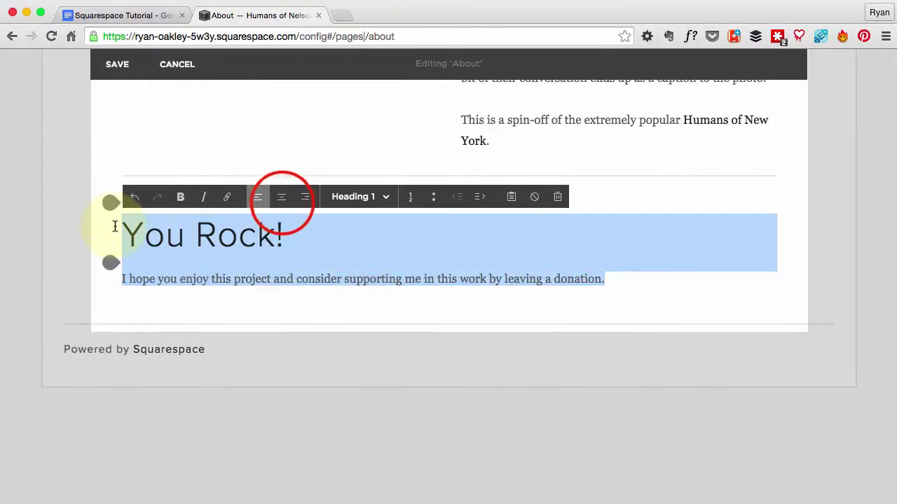
{"action": "left_click", "coordinate": [282, 203]}
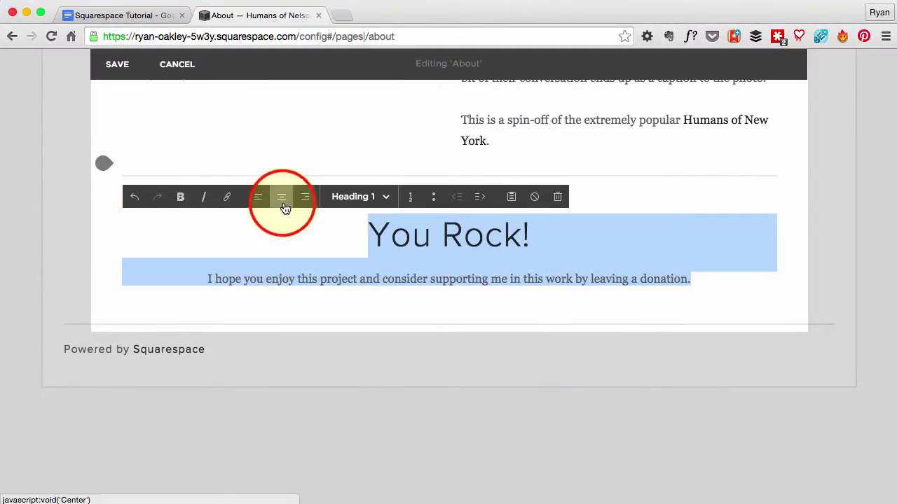
{"action": "left_click", "coordinate": [711, 282]}
Check the donate button on the reference page in Safari, return to Chrome, and insert a Donation block below the centered text.
{"action": "key", "text": "super+Tab"}
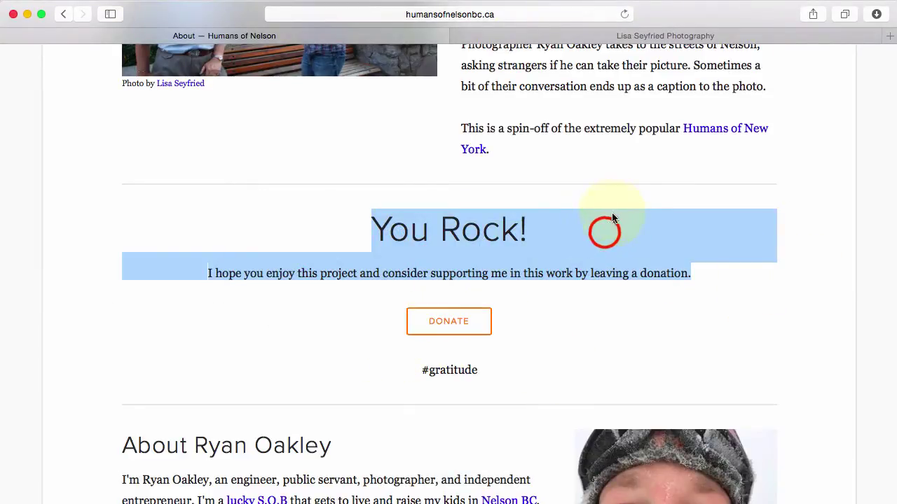
{"action": "left_click", "coordinate": [605, 234]}
{"action": "key", "text": "super+Tab"}
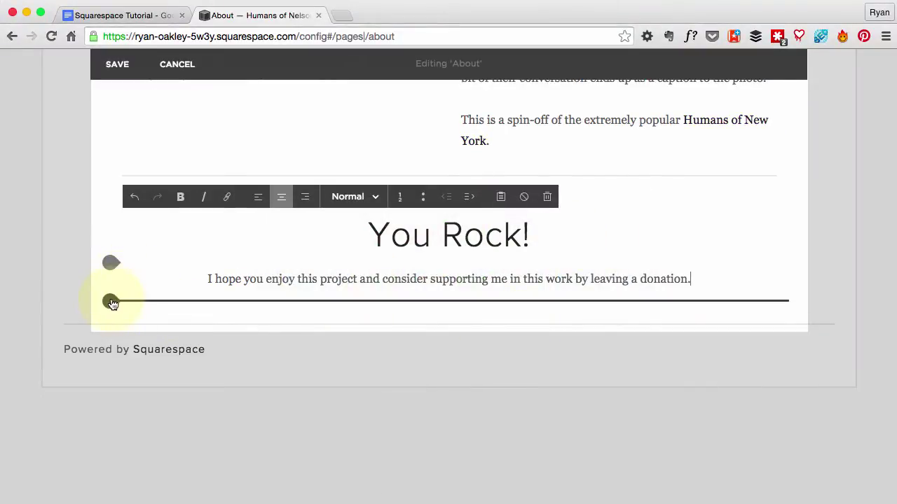
{"action": "left_click", "coordinate": [111, 302]}
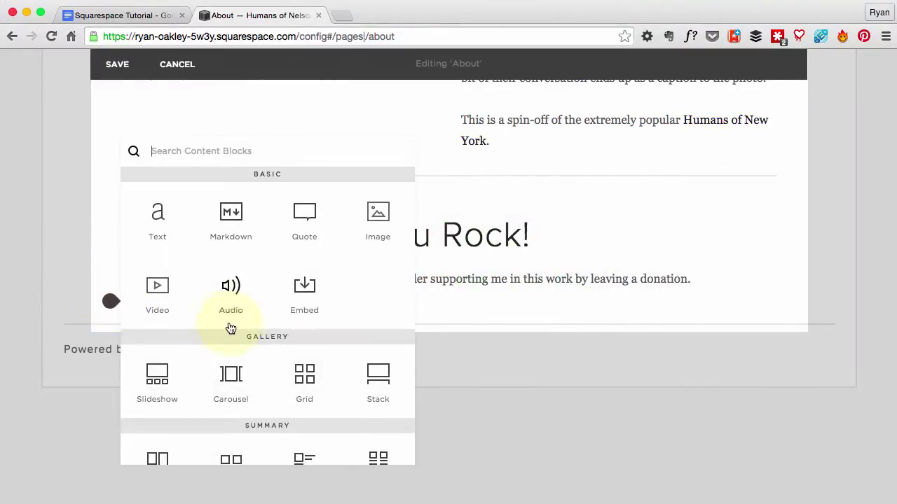
{"action": "scroll", "coordinate": [341, 399], "scroll_direction": "down", "scroll_amount": 10}
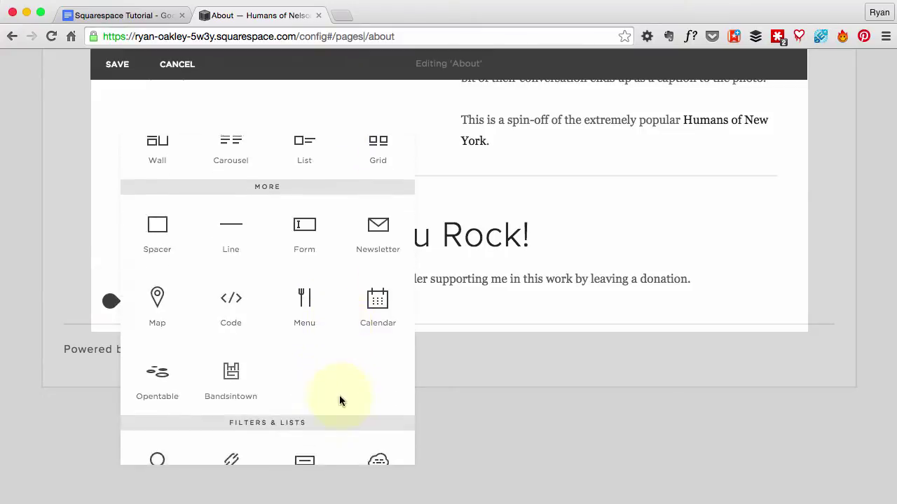
{"action": "scroll", "coordinate": [342, 401], "scroll_direction": "down", "scroll_amount": 5}
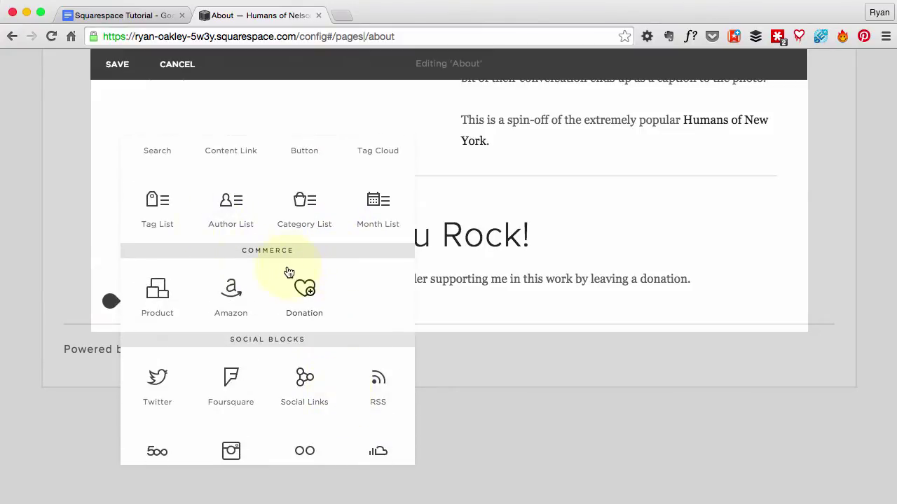
{"action": "left_click", "coordinate": [311, 290]}
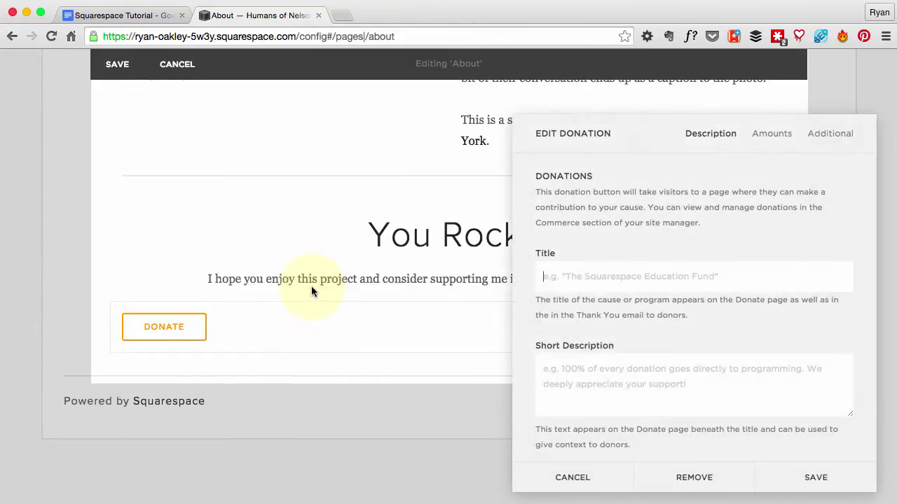
Title the donation "Support this project" and describe it as "100% of every donation goes towards new camera gear to help me take the best portraits I can.".
{"action": "left_click", "coordinate": [616, 274]}
{"action": "type", "text": "Sup"}
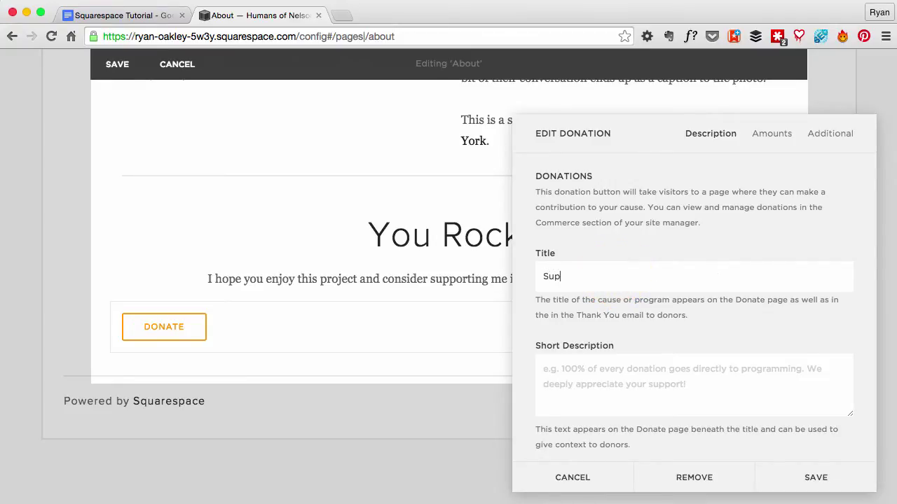
{"action": "type", "text": "port this pro"}
{"action": "type", "text": "100% of ever"}
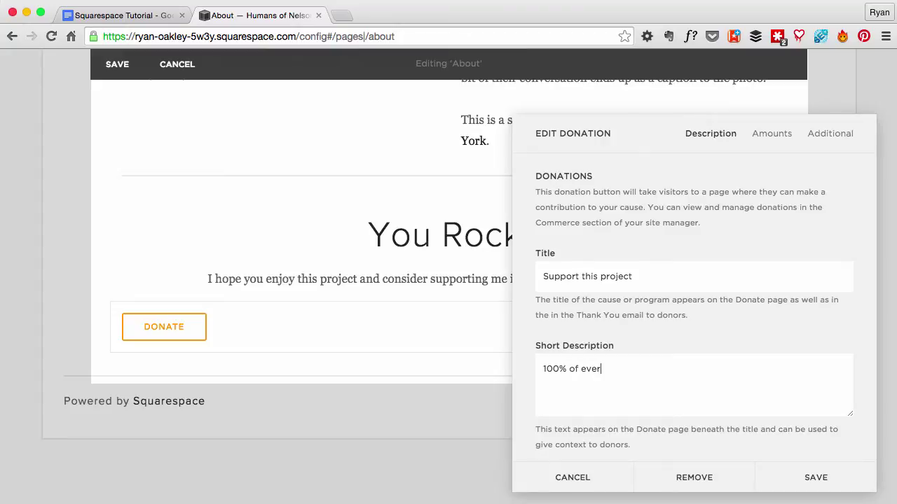
{"action": "type", "text": "y donation goes towards new "}
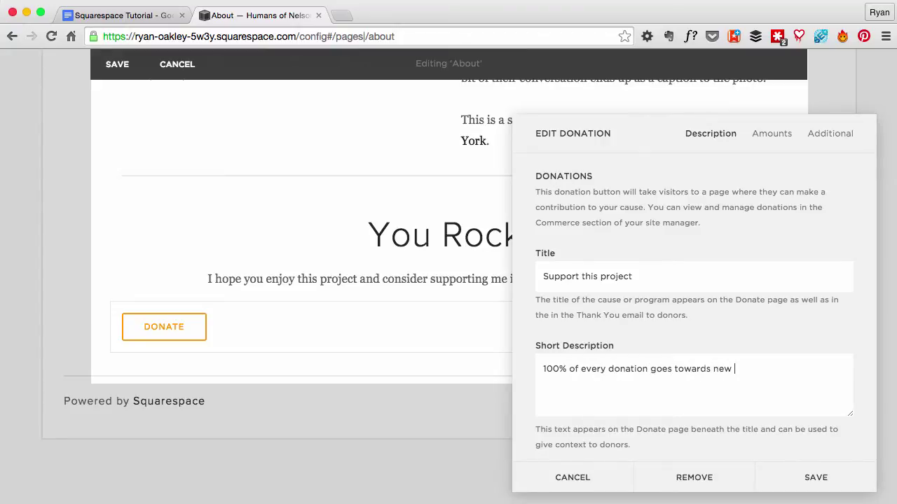
{"action": "type", "text": "camera gear to help me take"}
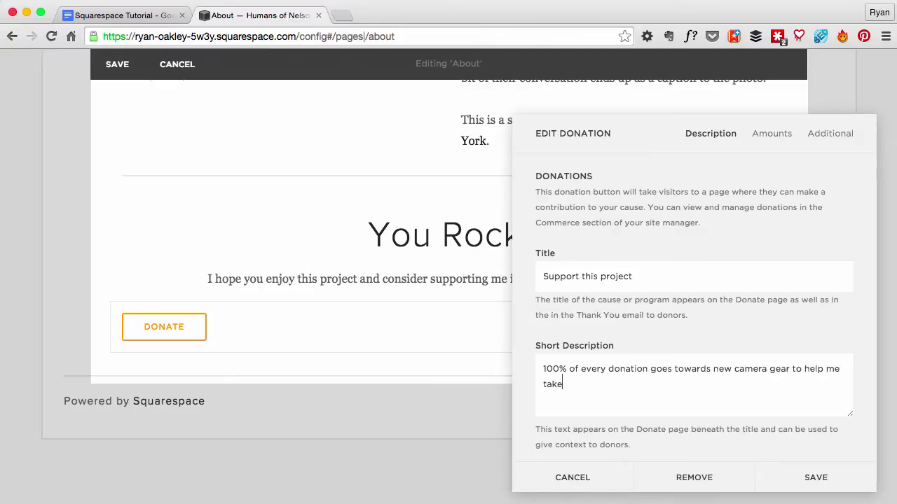
{"action": "type", "text": " the best portraits I can."}
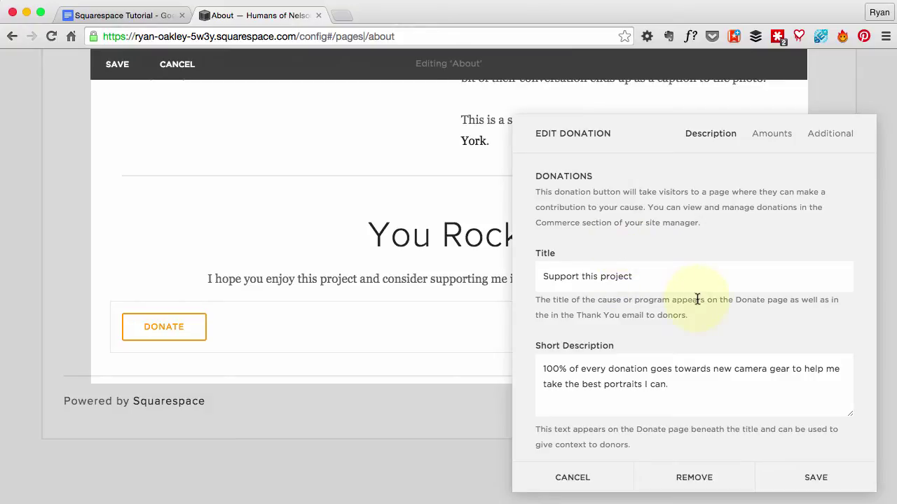
Set the donation button's alignment to Center.
{"action": "scroll", "coordinate": [696, 299], "scroll_direction": "down", "scroll_amount": 5}
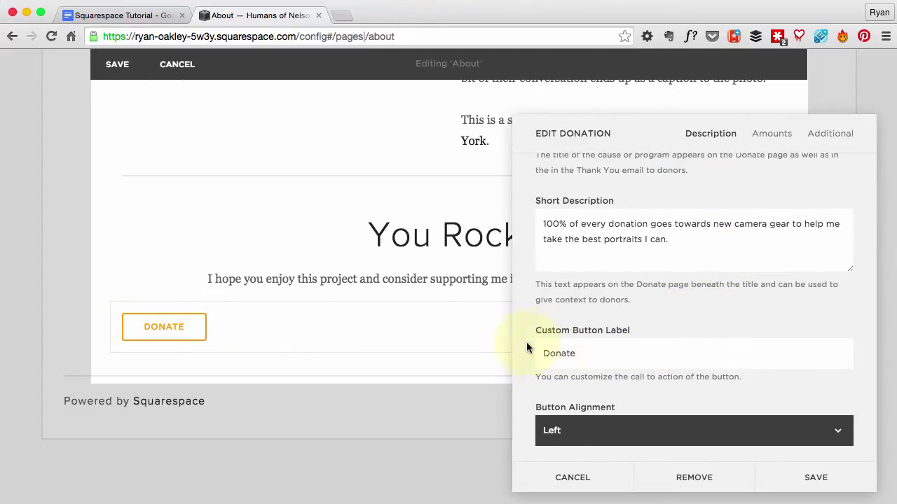
{"action": "left_click", "coordinate": [591, 426]}
{"action": "left_click", "coordinate": [590, 429]}
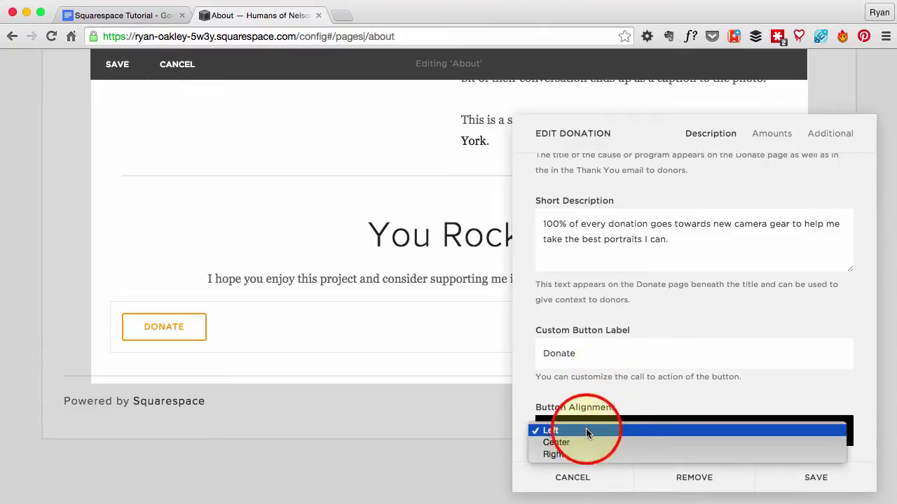
{"action": "left_click", "coordinate": [581, 448]}
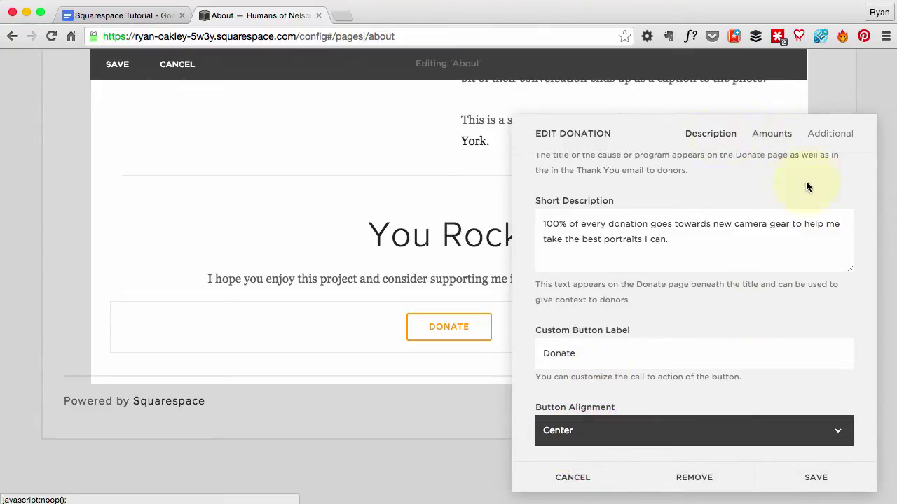
Review the donation's suggested contribution amounts and additional information options, and save the Donation block.
{"action": "scroll", "coordinate": [827, 203], "scroll_direction": "up", "scroll_amount": 4}
{"action": "left_click", "coordinate": [771, 138]}
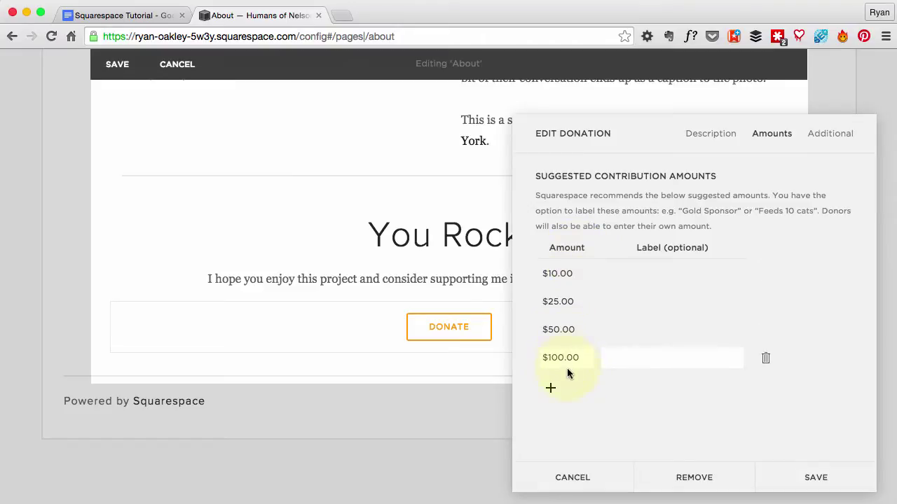
{"action": "left_click", "coordinate": [827, 140]}
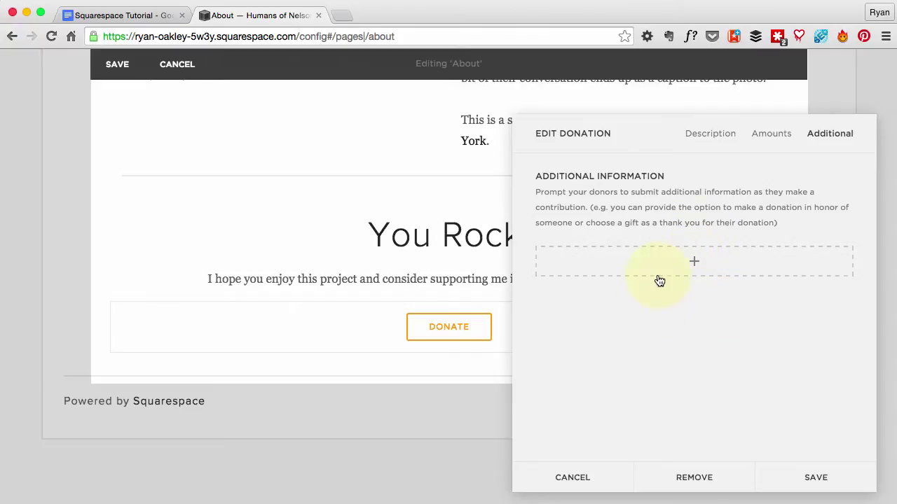
{"action": "left_click", "coordinate": [795, 488]}
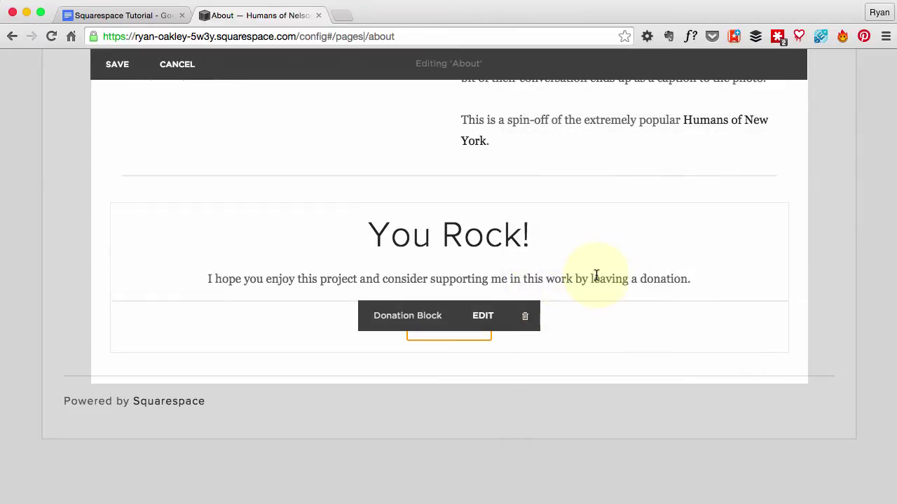
{"action": "left_click", "coordinate": [595, 260]}
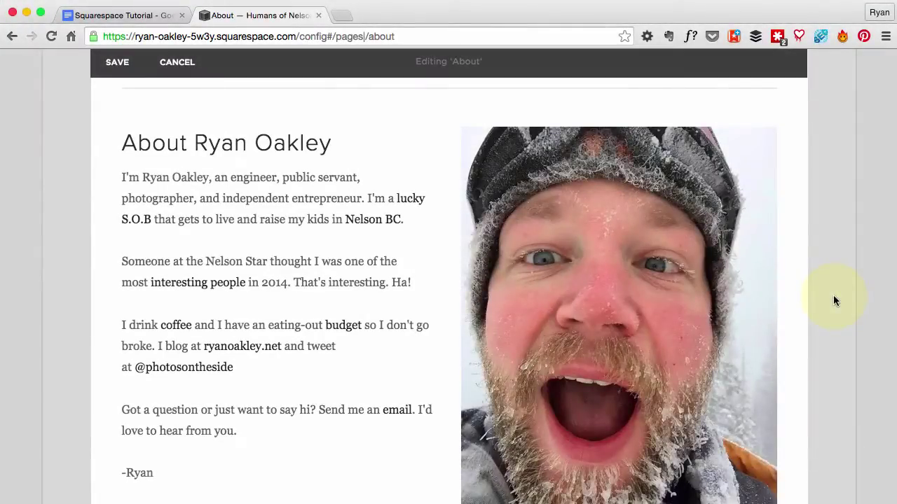
Examine the author biography section with its text column and portrait photo below the #gratitude line.
{"action": "mouse_move", "coordinate": [535, 241]}
{"action": "scroll", "coordinate": [548, 247], "scroll_direction": "up", "scroll_amount": 2}
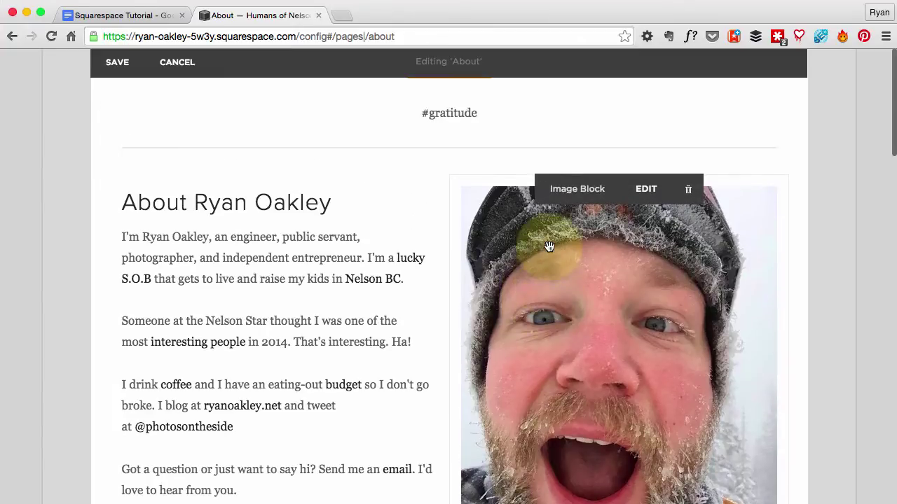
{"action": "scroll", "coordinate": [549, 247], "scroll_direction": "down", "scroll_amount": 2}
{"action": "scroll", "coordinate": [549, 246], "scroll_direction": "up", "scroll_amount": 2}
{"action": "scroll", "coordinate": [548, 246], "scroll_direction": "down", "scroll_amount": 2}
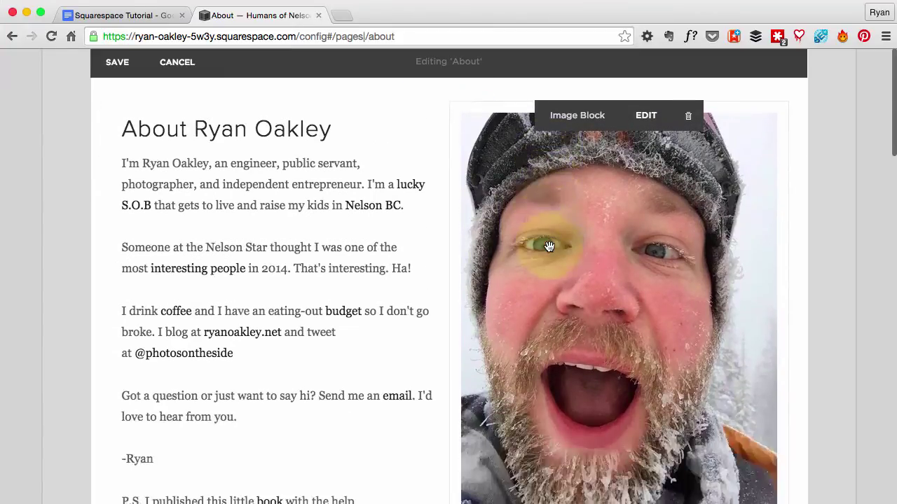
{"action": "scroll", "coordinate": [548, 247], "scroll_direction": "down", "scroll_amount": 2}
{"action": "scroll", "coordinate": [549, 246], "scroll_direction": "up", "scroll_amount": 2}
{"action": "scroll", "coordinate": [549, 249], "scroll_direction": "down", "scroll_amount": 2}
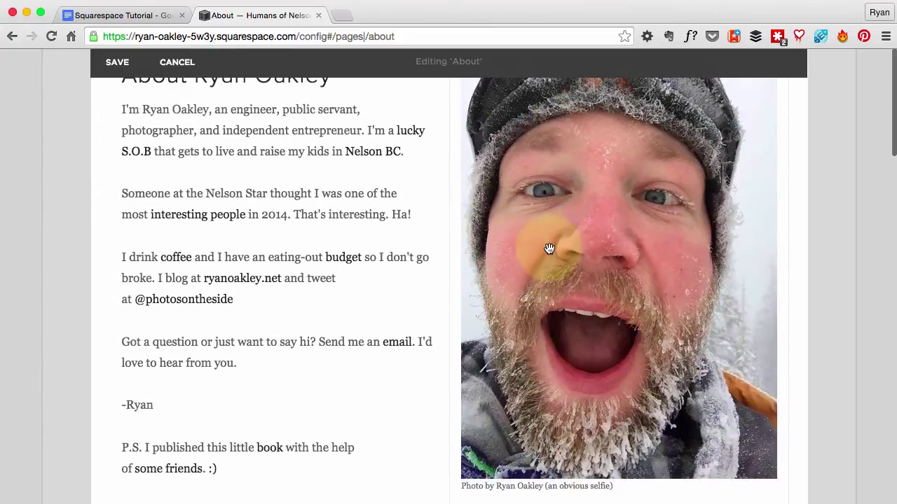
Narrow the portrait photo beside the author biography to about one third of the content width, and compare it with the published page in Safari.
{"action": "scroll", "coordinate": [514, 251], "scroll_direction": "down", "scroll_amount": 2}
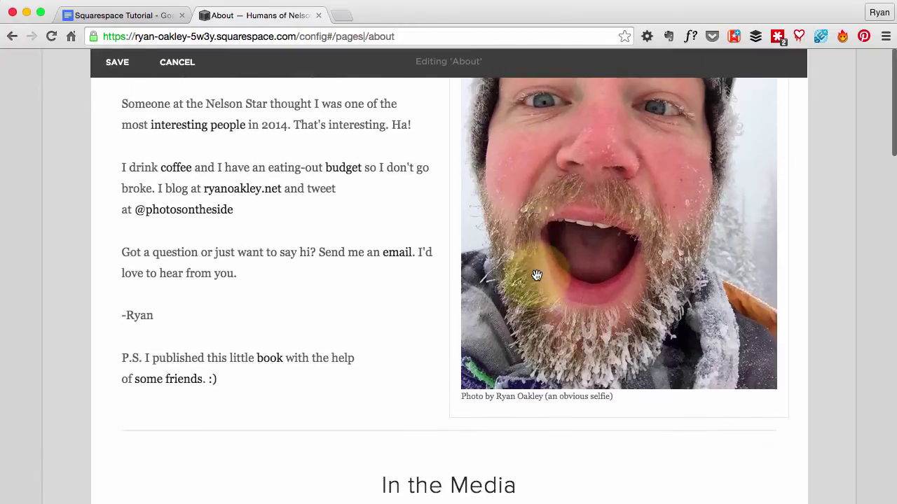
{"action": "scroll", "coordinate": [524, 260], "scroll_direction": "up", "scroll_amount": 12}
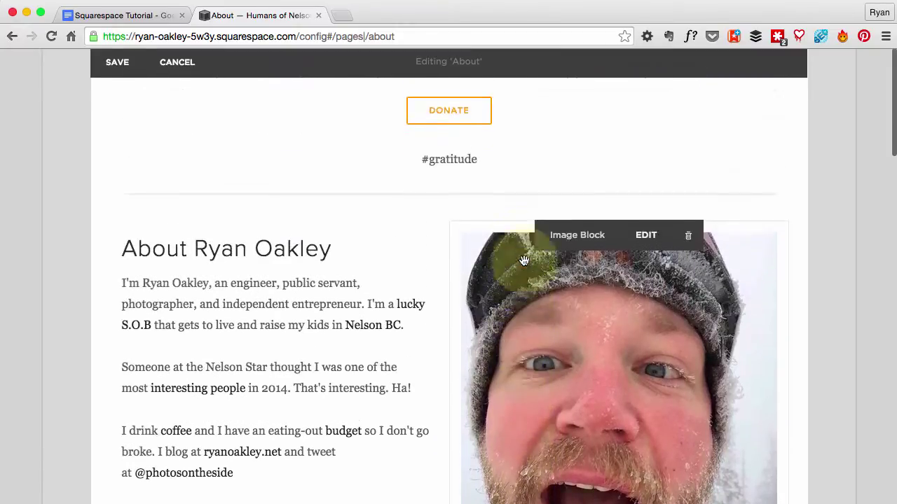
{"action": "scroll", "coordinate": [524, 261], "scroll_direction": "up", "scroll_amount": 5}
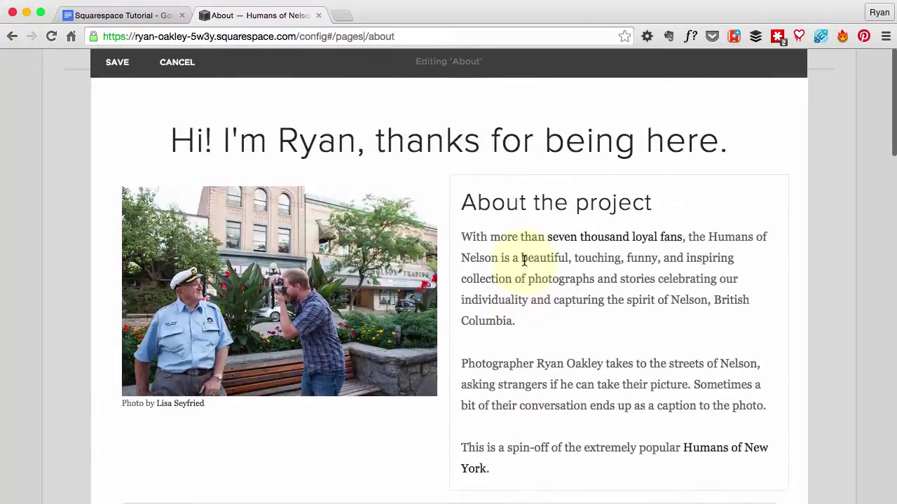
{"action": "scroll", "coordinate": [524, 281], "scroll_direction": "down", "scroll_amount": 2}
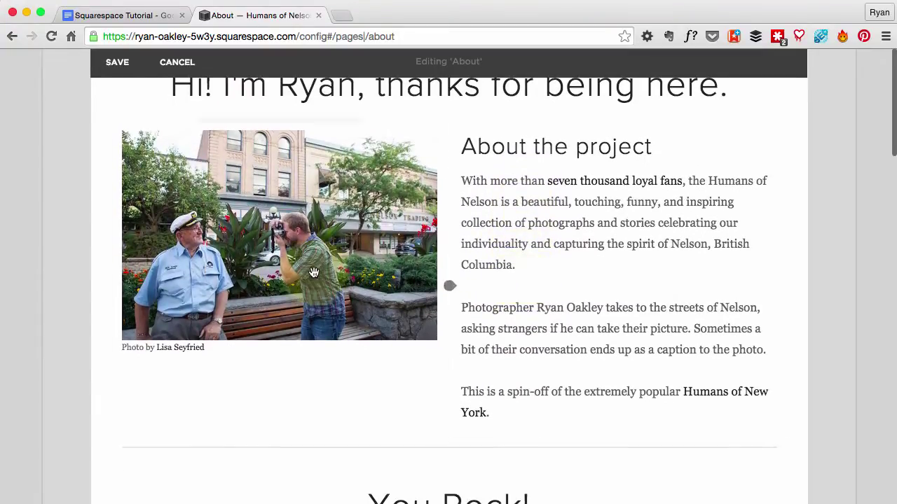
{"action": "scroll", "coordinate": [571, 281], "scroll_direction": "down", "scroll_amount": 15}
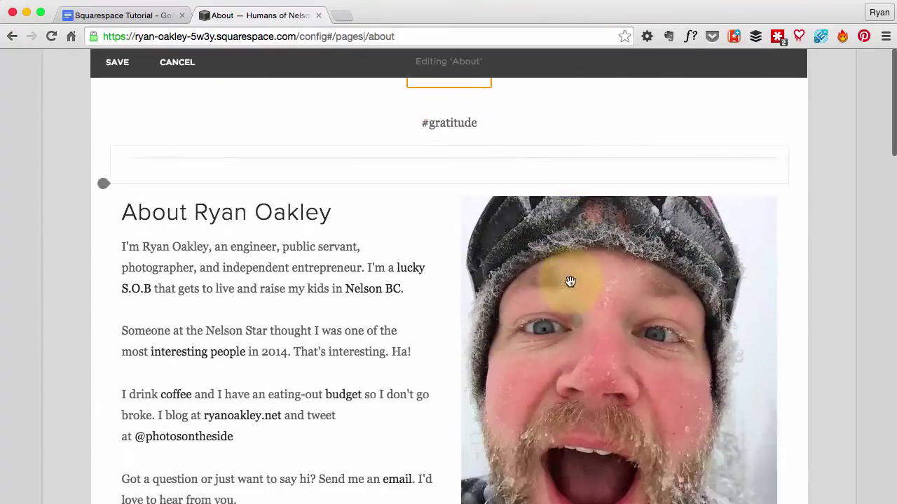
{"action": "scroll", "coordinate": [589, 340], "scroll_direction": "up", "scroll_amount": 2}
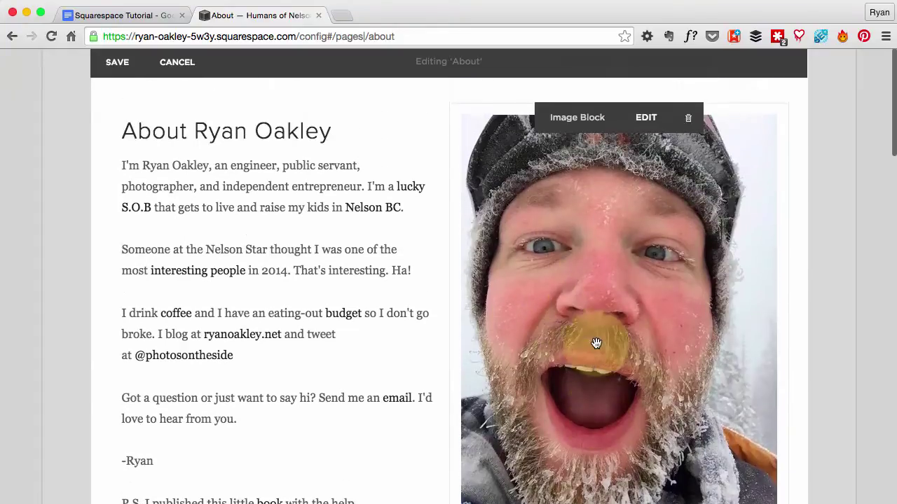
{"action": "left_click_drag", "start_coordinate": [451, 289], "coordinate": [550, 282]}
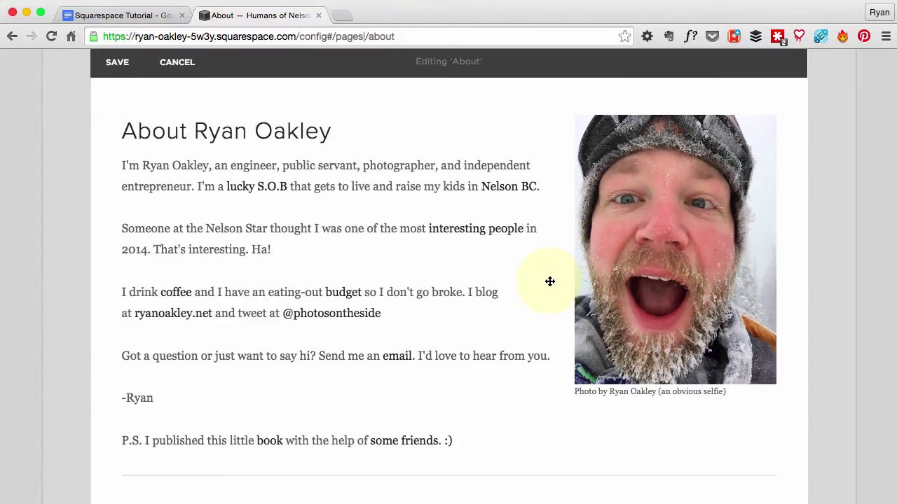
{"action": "key", "text": "super+Tab"}
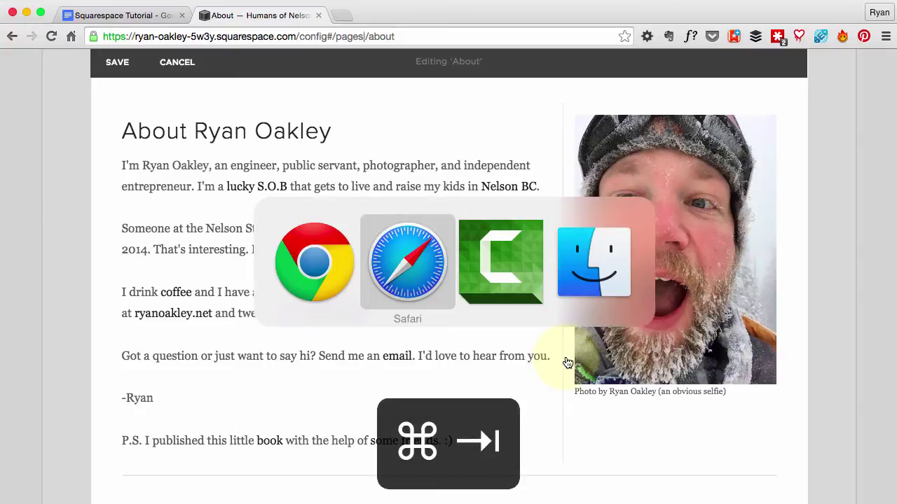
{"action": "scroll", "coordinate": [571, 358], "scroll_direction": "up", "scroll_amount": 15}
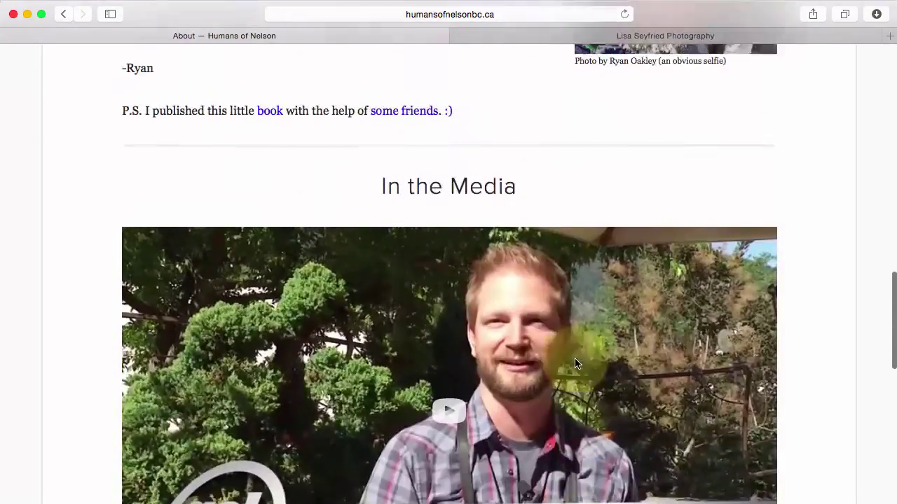
{"action": "key", "text": "super+Tab"}
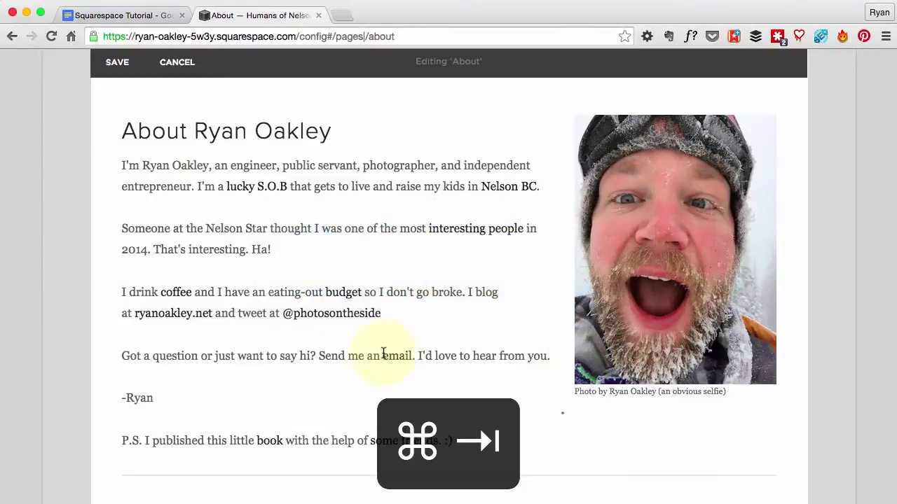
Compare the In the Media section with the published page in Safari, examining the video and caption below its heading.
{"action": "scroll", "coordinate": [409, 353], "scroll_direction": "down", "scroll_amount": 2}
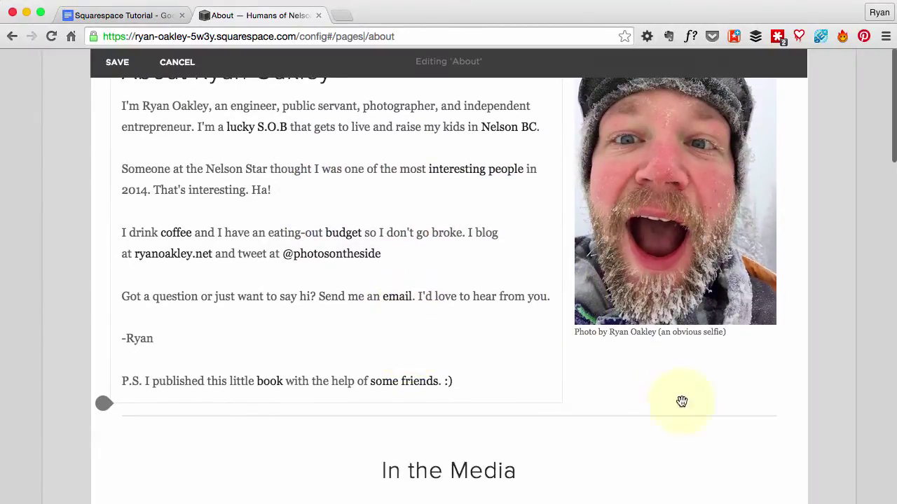
{"action": "scroll", "coordinate": [843, 419], "scroll_direction": "down", "scroll_amount": 5}
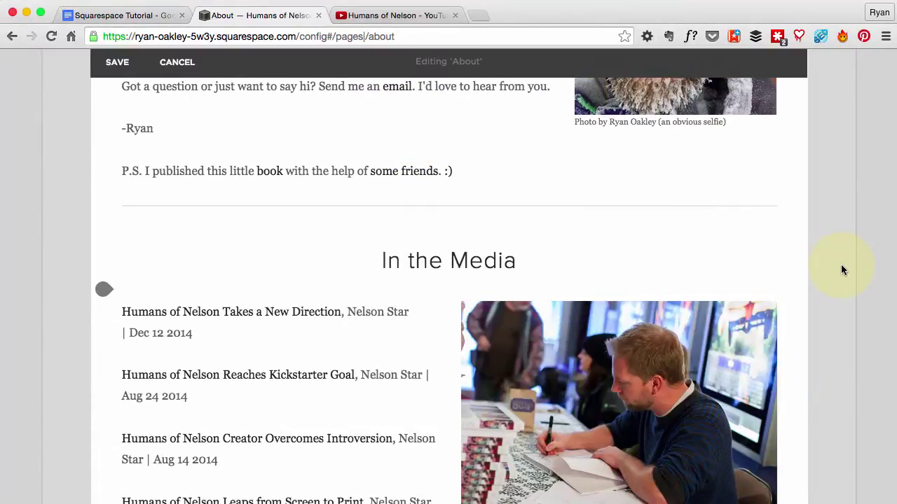
{"action": "key", "text": "super+Tab"}
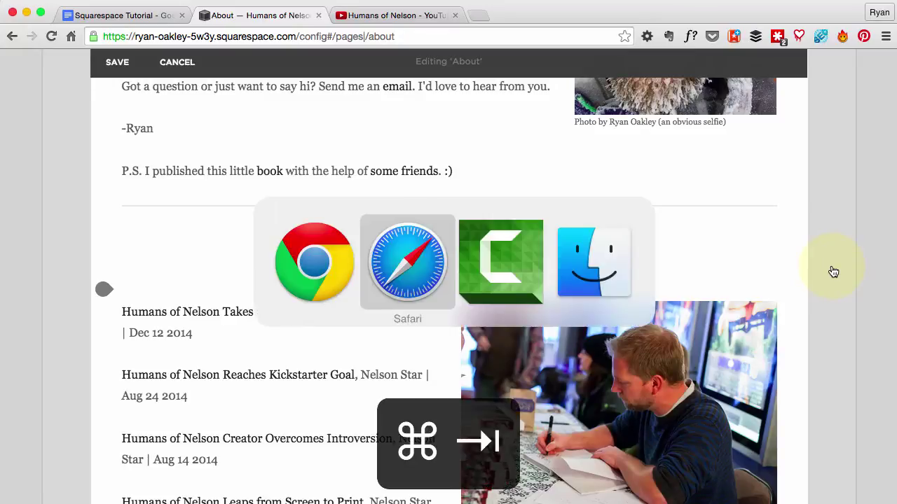
{"action": "scroll", "coordinate": [832, 270], "scroll_direction": "down", "scroll_amount": 10}
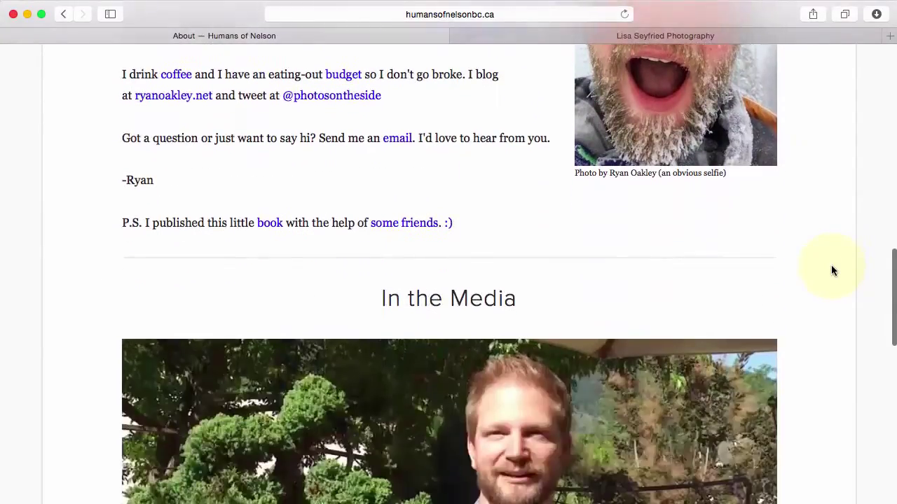
{"action": "scroll", "coordinate": [831, 270], "scroll_direction": "down", "scroll_amount": 3}
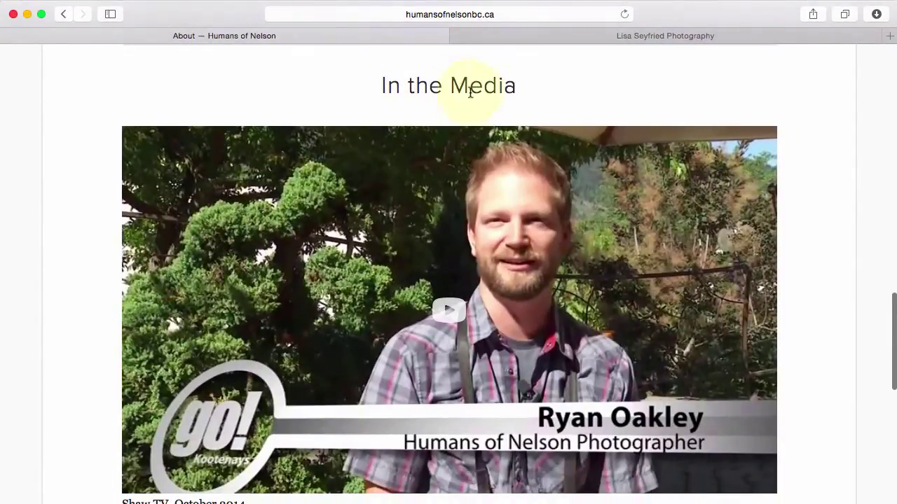
{"action": "scroll", "coordinate": [483, 345], "scroll_direction": "down", "scroll_amount": 2}
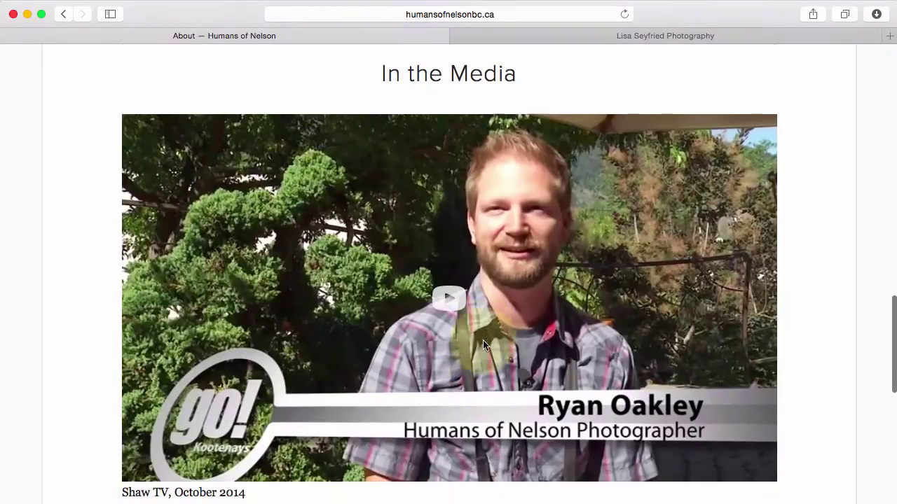
{"action": "scroll", "coordinate": [483, 340], "scroll_direction": "down", "scroll_amount": 1}
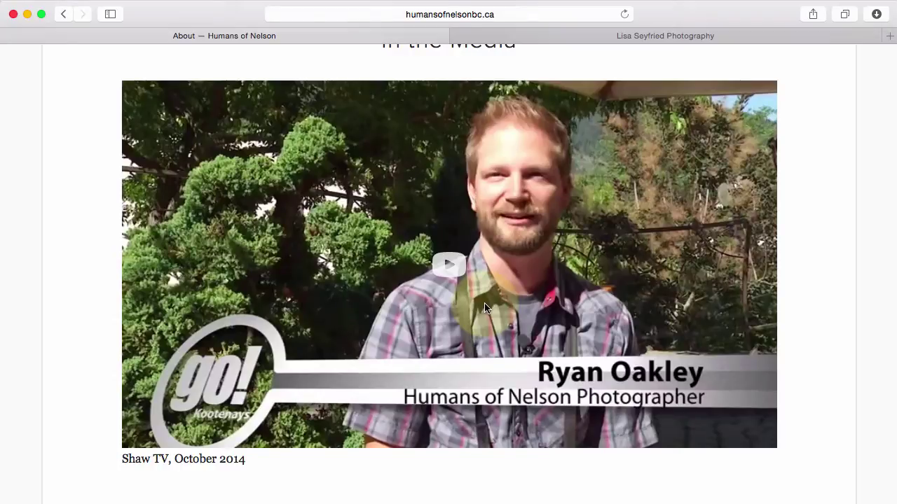
{"action": "key", "text": "super+Tab"}
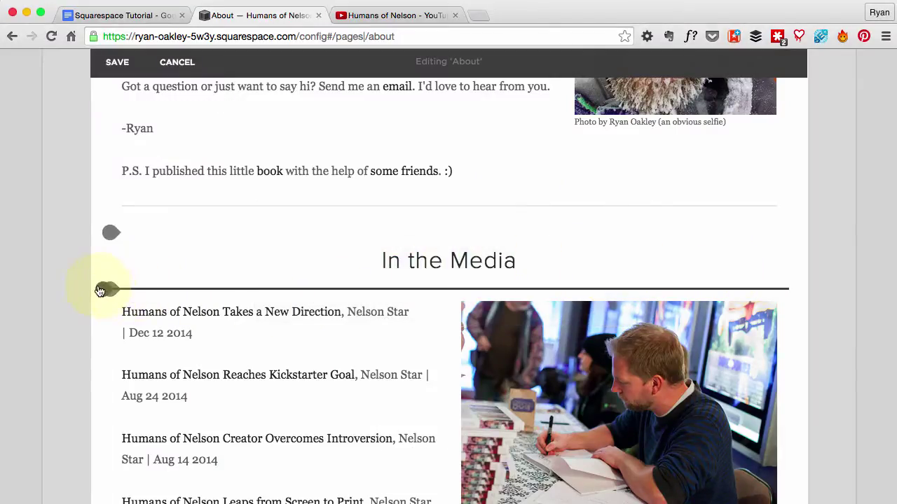
{"action": "left_click", "coordinate": [99, 291]}
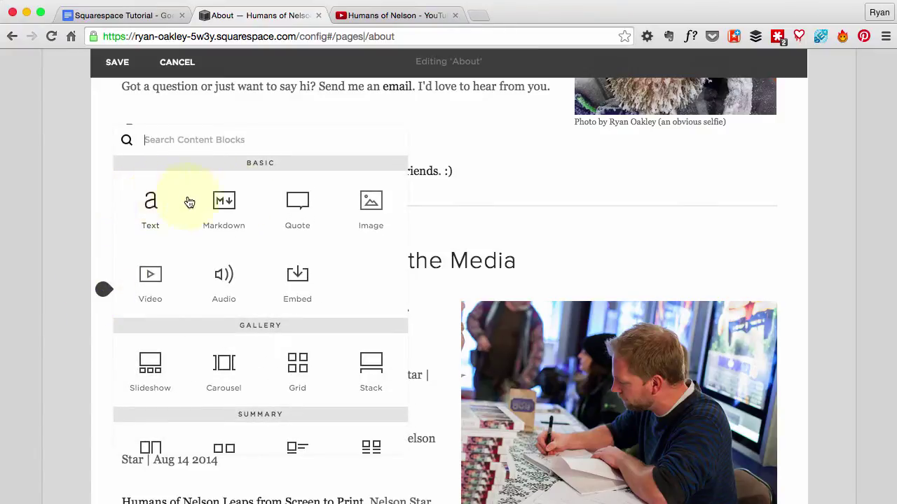
{"action": "left_click", "coordinate": [152, 277]}
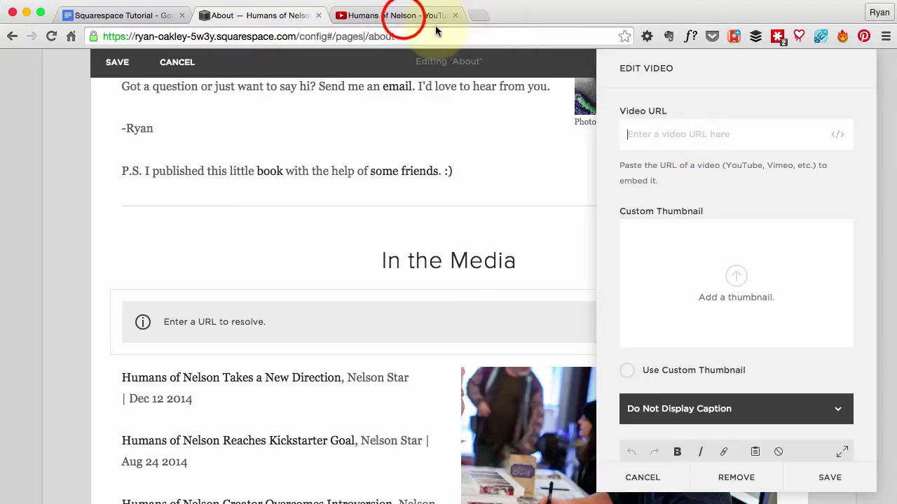
{"action": "left_click", "coordinate": [399, 15]}
{"action": "left_click", "coordinate": [231, 35]}
{"action": "right_click", "coordinate": [235, 35]}
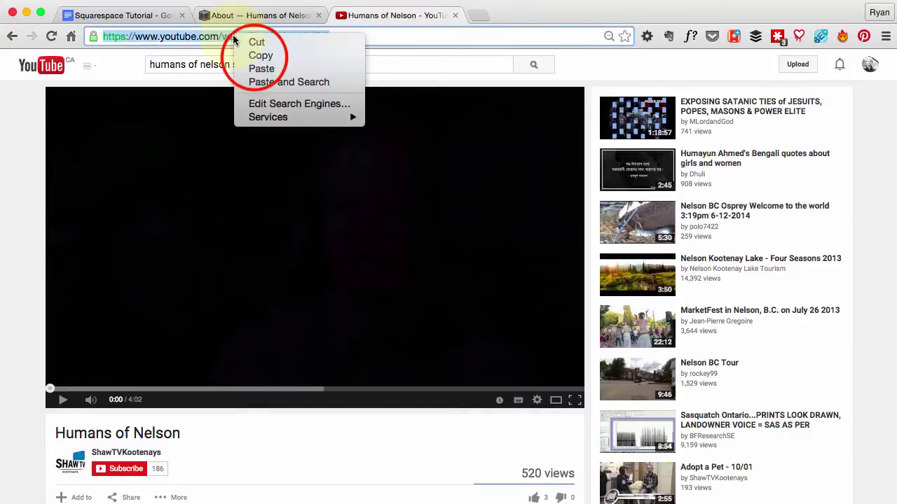
{"action": "left_click", "coordinate": [260, 55]}
{"action": "left_click", "coordinate": [260, 15]}
{"action": "left_click", "coordinate": [677, 135]}
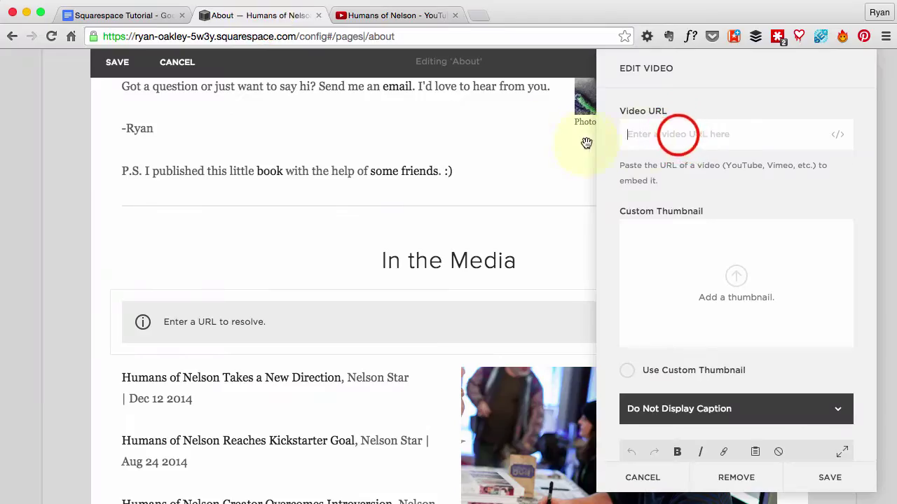
{"action": "key", "text": "super+v"}
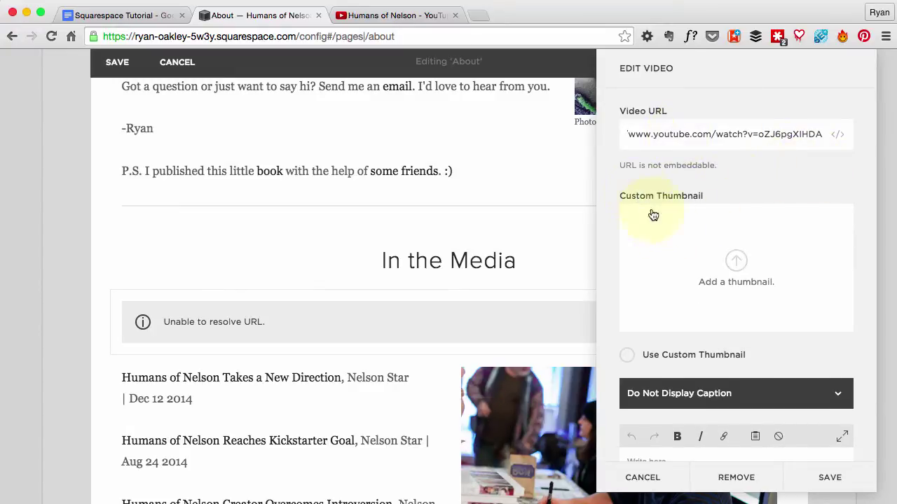
Set the video's caption display to Caption Below and check the caption under the video.
{"action": "scroll", "coordinate": [766, 362], "scroll_direction": "down", "scroll_amount": 2}
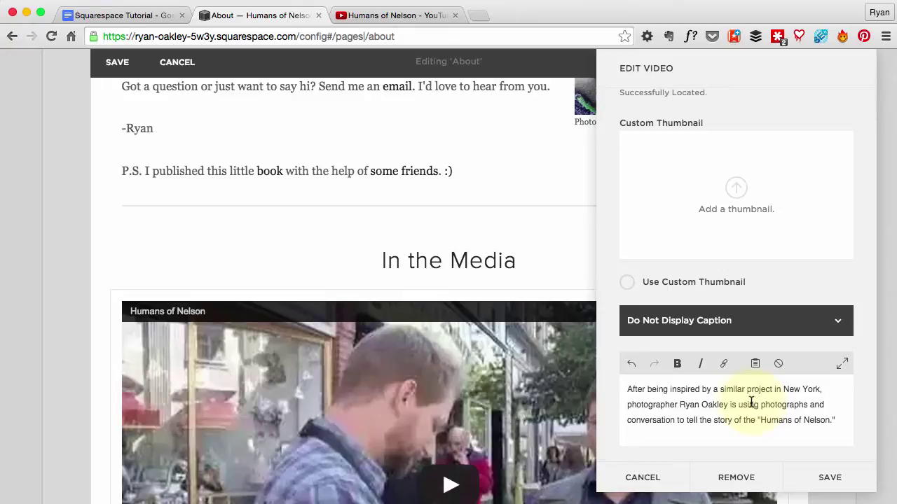
{"action": "left_click_drag", "start_coordinate": [628, 387], "coordinate": [820, 422]}
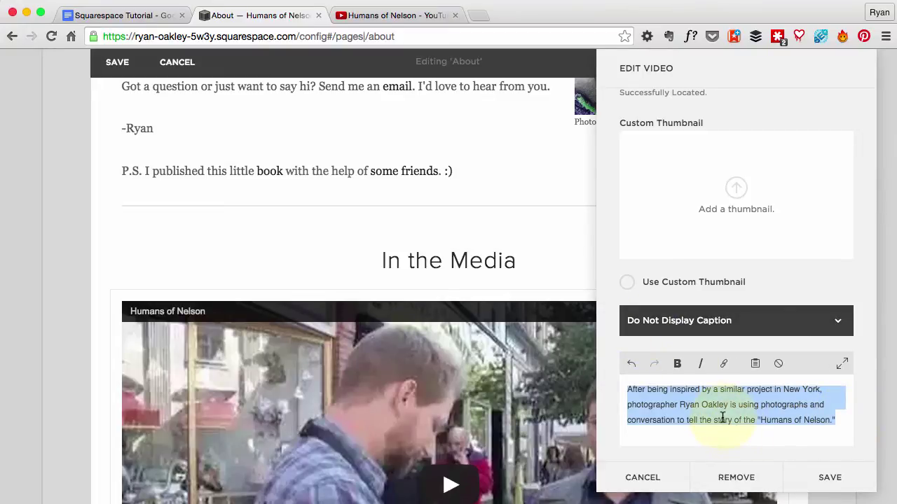
{"action": "left_click", "coordinate": [702, 319]}
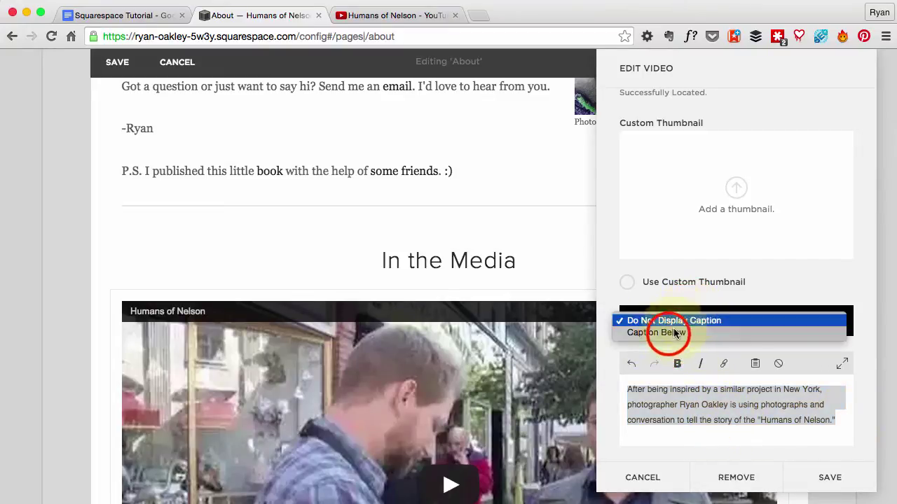
{"action": "left_click", "coordinate": [674, 333]}
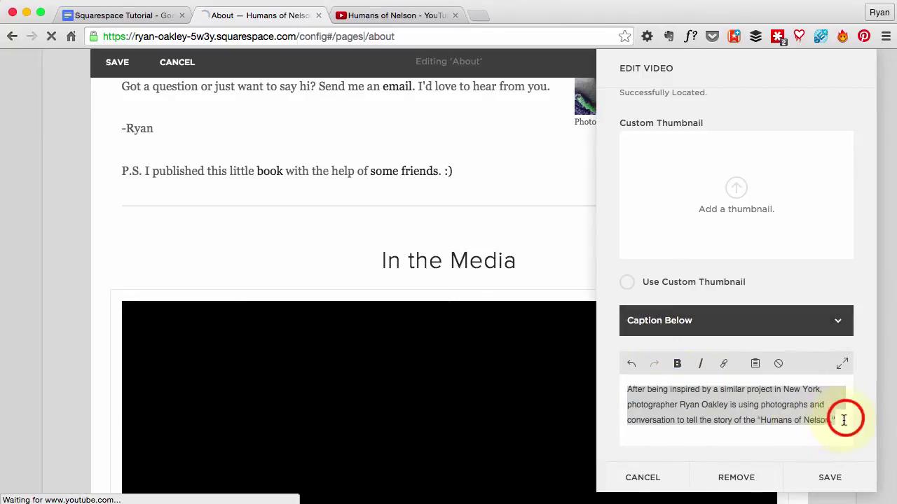
{"action": "left_click", "coordinate": [843, 421]}
{"action": "scroll", "coordinate": [297, 425], "scroll_direction": "down", "scroll_amount": 5}
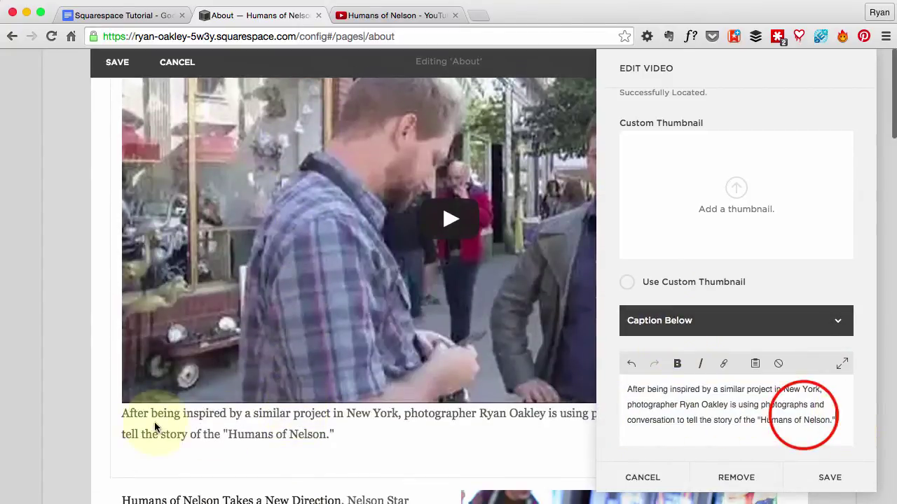
Replace the video's caption text with "Shaw TV Interview".
{"action": "left_click_drag", "start_coordinate": [843, 419], "coordinate": [569, 368]}
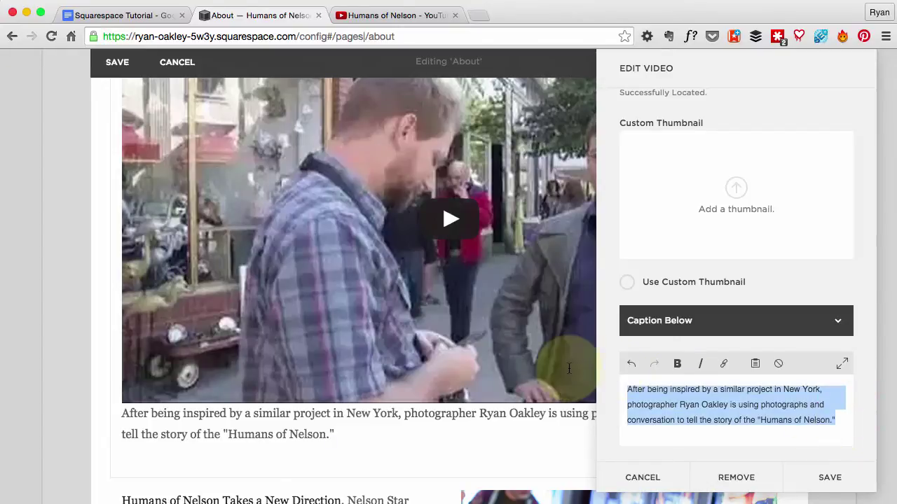
{"action": "type", "text": "Sh"}
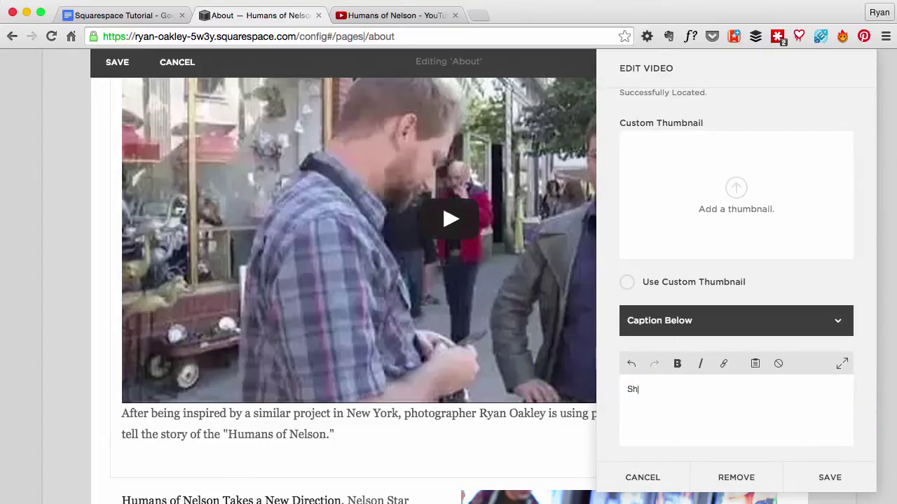
{"action": "type", "text": "aw TV Inter"}
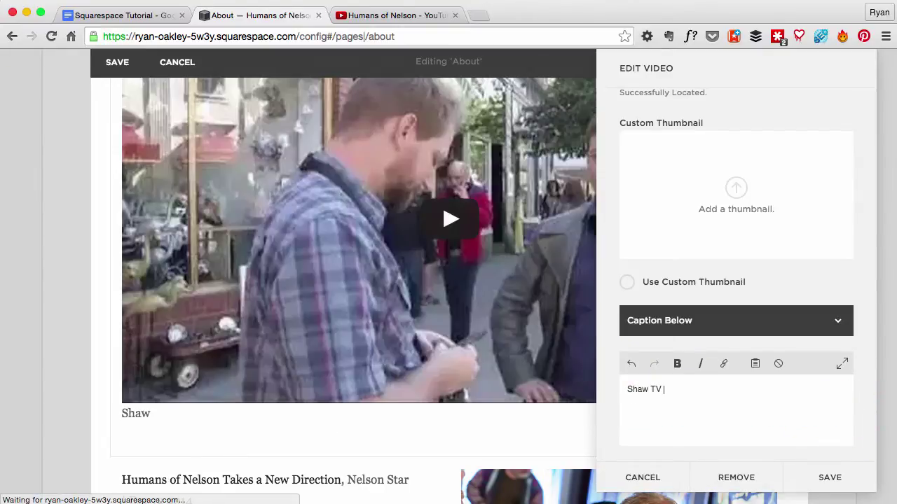
{"action": "type", "text": "view"}
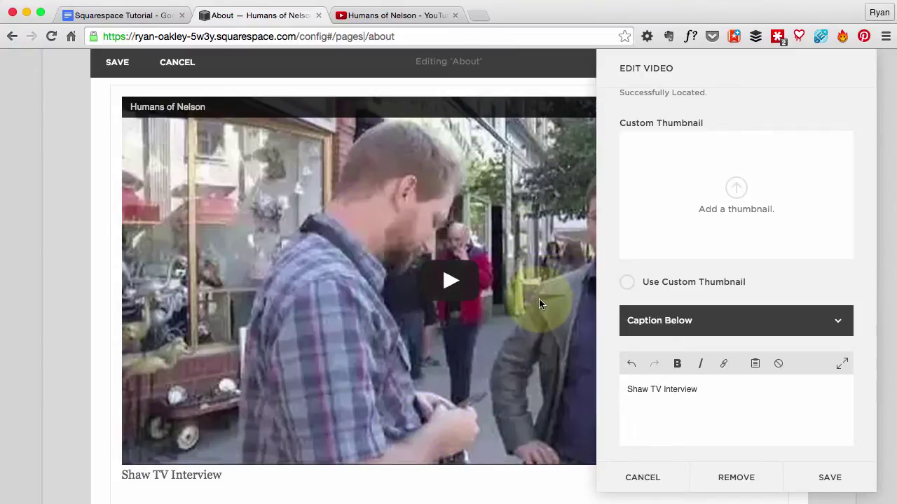
{"action": "left_click", "coordinate": [477, 289]}
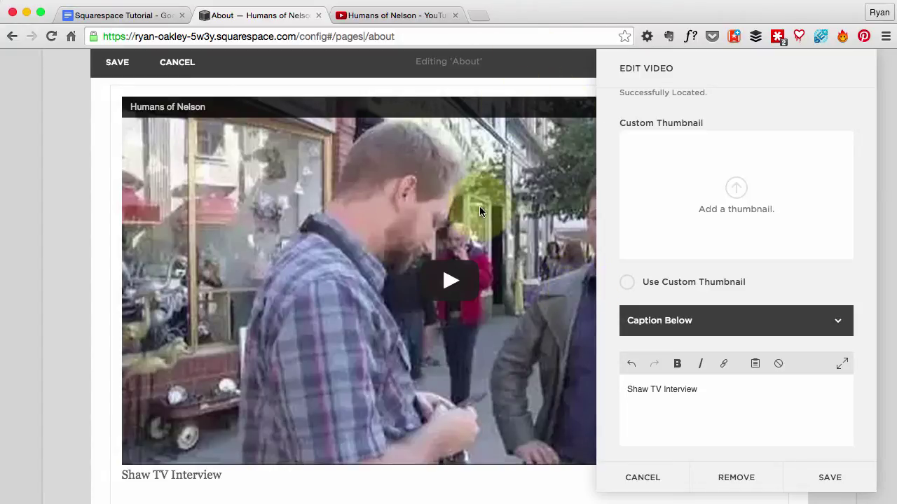
{"action": "left_click", "coordinate": [461, 303]}
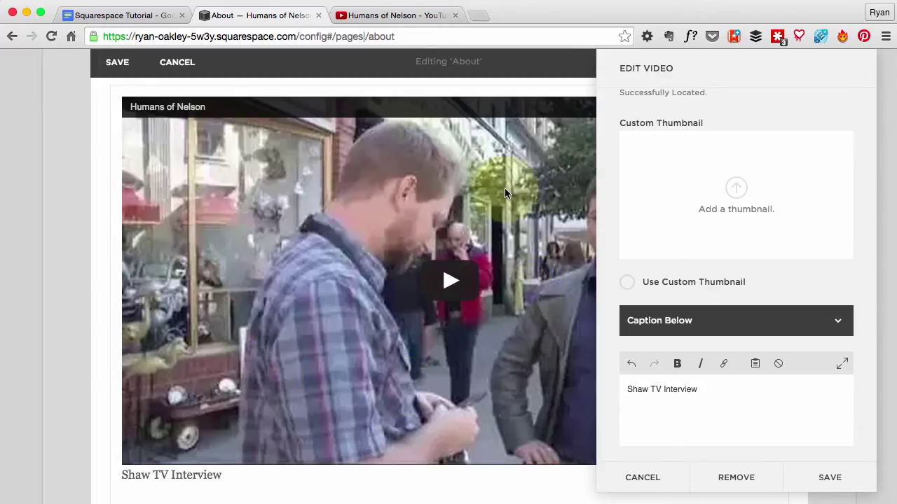
Capture the paused Humans of Nelson YouTube video frame with Snagit and save it to Downloads as a 100% quality JPEG.
{"action": "left_click", "coordinate": [411, 15]}
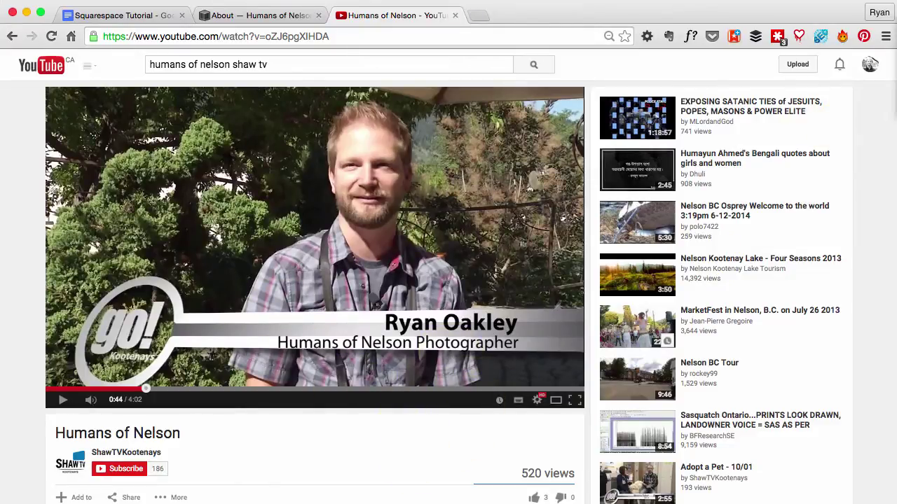
{"action": "key", "text": "ctrl+shift+c"}
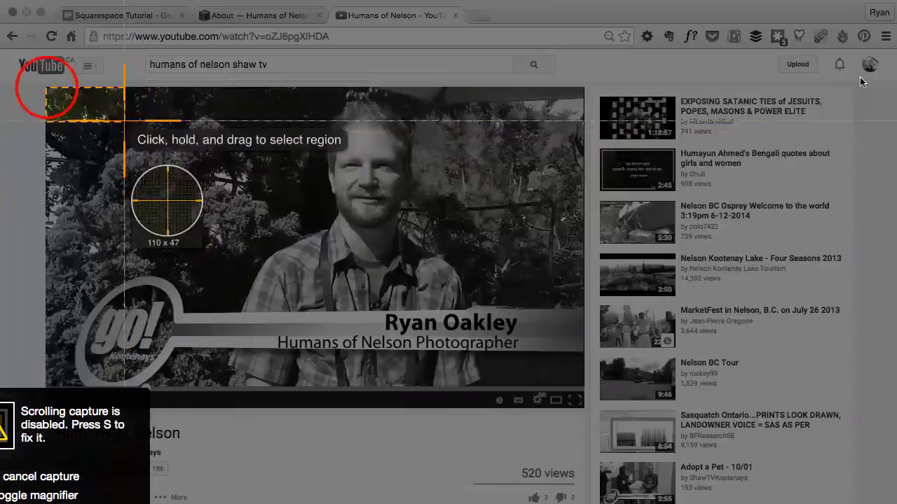
{"action": "left_click_drag", "start_coordinate": [47, 87], "coordinate": [582, 407]}
{"action": "left_click", "coordinate": [175, 441]}
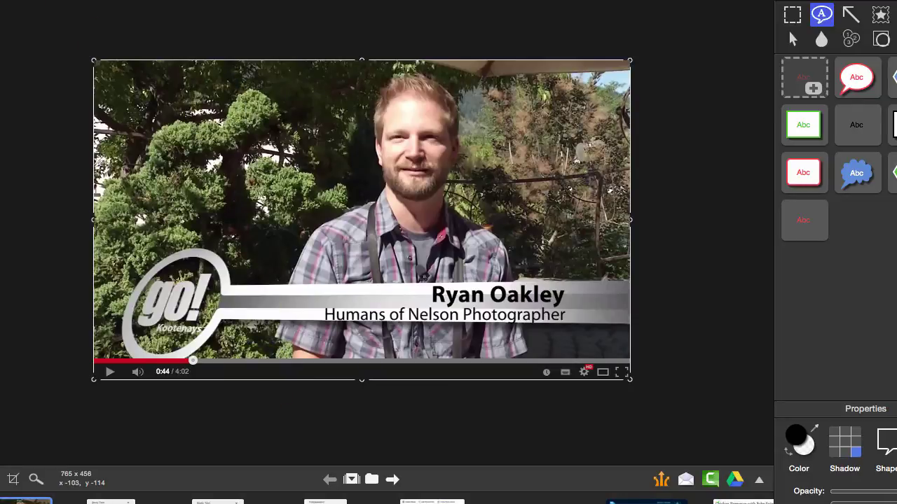
{"action": "left_click", "coordinate": [18, 4]}
{"action": "left_click", "coordinate": [56, 87]}
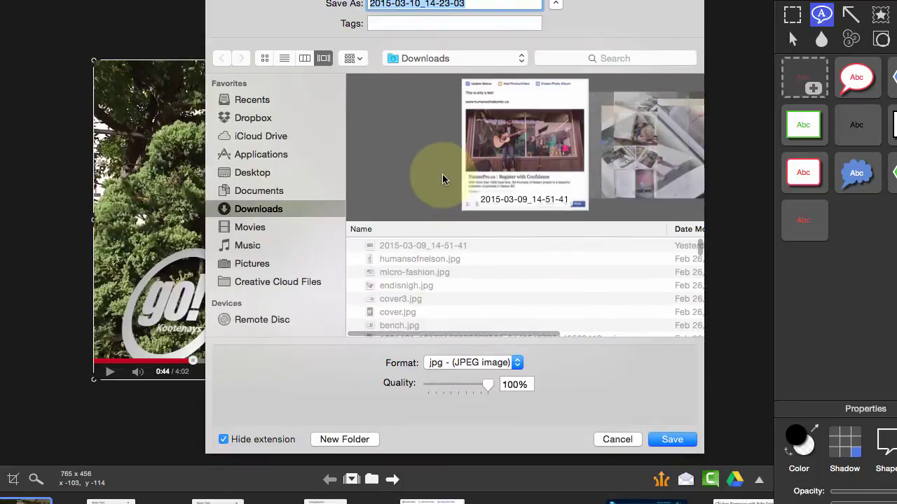
{"action": "left_click", "coordinate": [674, 439]}
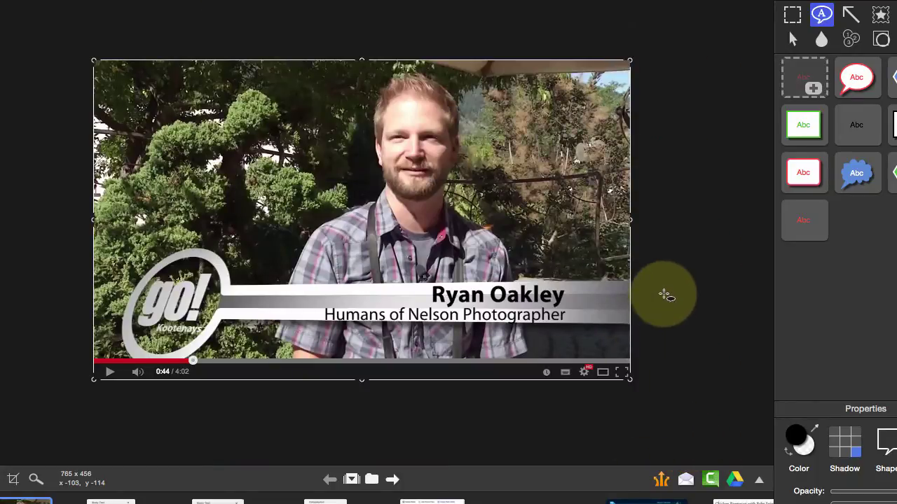
Back in Chrome, upload 2015-03-10_14-23-03 from Downloads as the video block's custom thumbnail on the About page.
{"action": "key", "text": "super+Tab"}
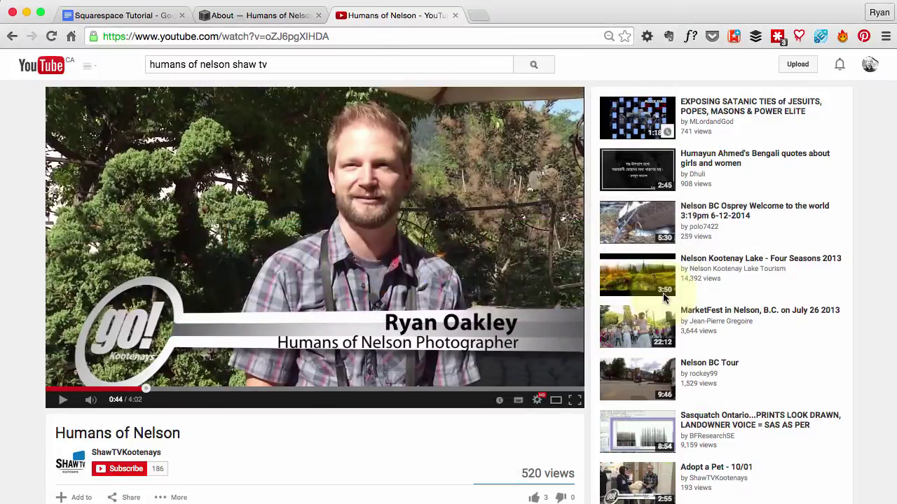
{"action": "left_click", "coordinate": [247, 16]}
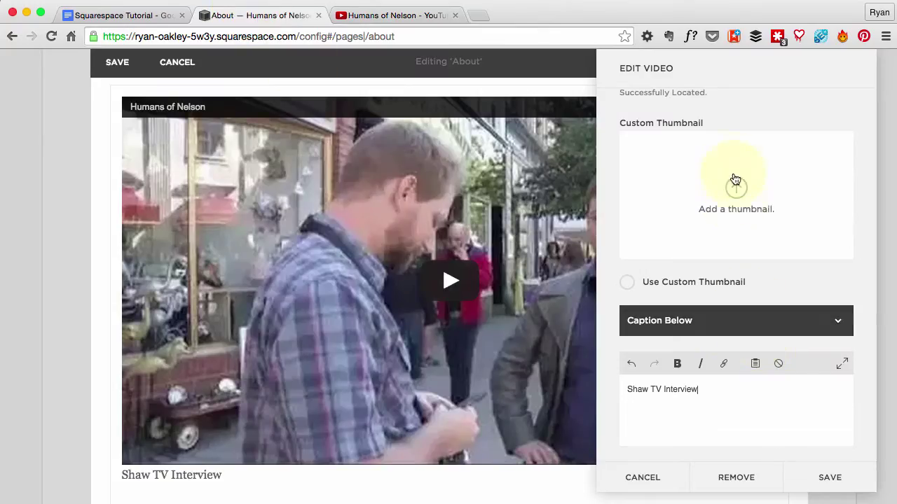
{"action": "left_click", "coordinate": [735, 189]}
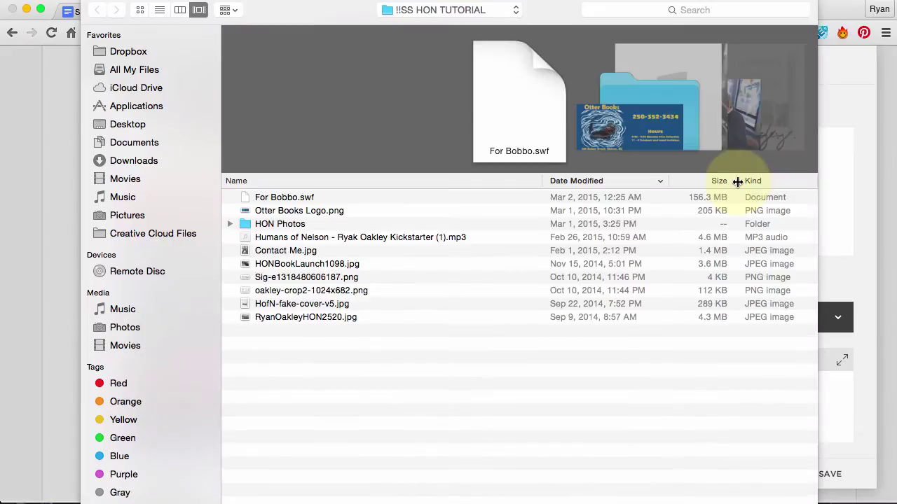
{"action": "left_click", "coordinate": [140, 161]}
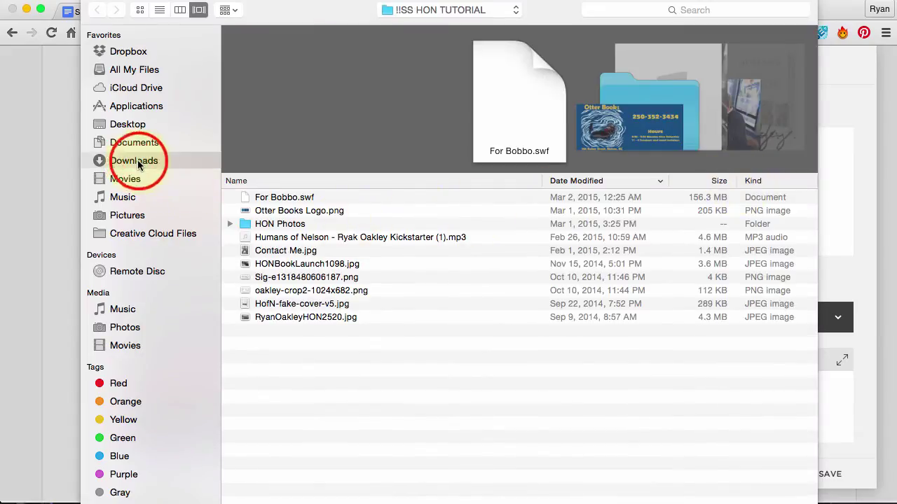
{"action": "left_click", "coordinate": [281, 197]}
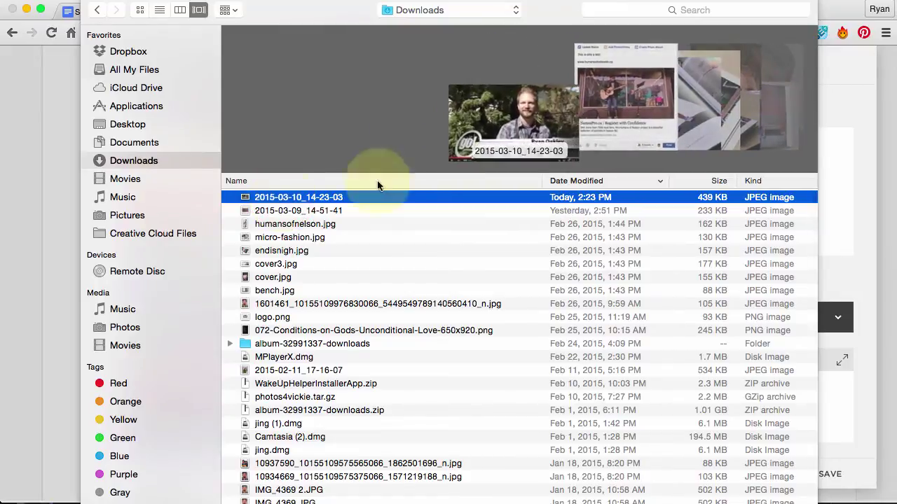
{"action": "key", "text": "Return"}
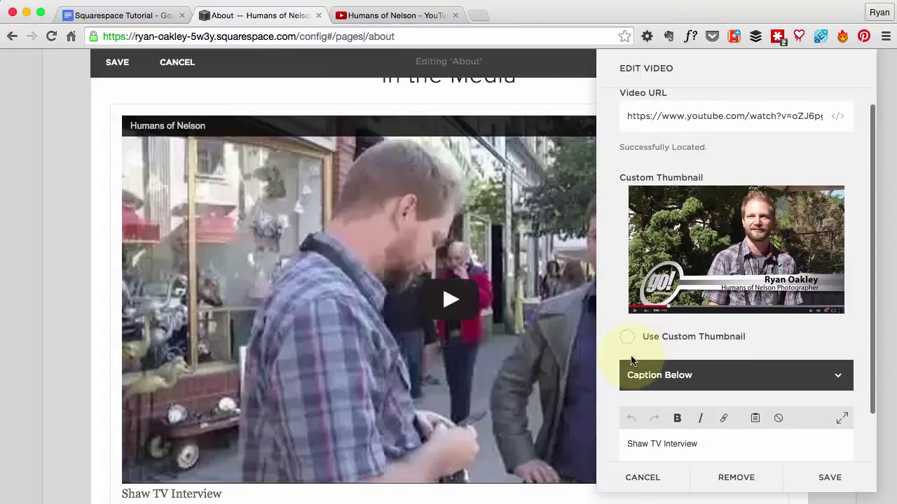
Enable the custom thumbnail for the video block and save the block.
{"action": "scroll", "coordinate": [633, 361], "scroll_direction": "down", "scroll_amount": 1}
{"action": "left_click", "coordinate": [624, 340]}
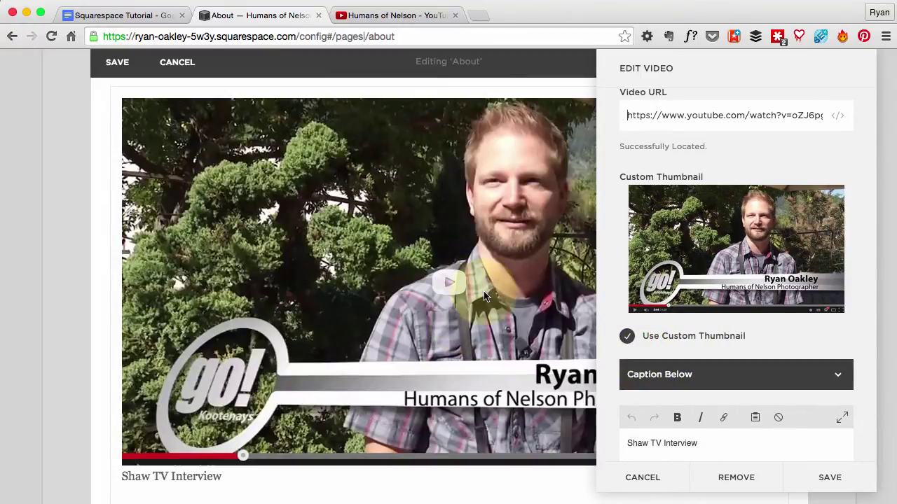
{"action": "scroll", "coordinate": [463, 325], "scroll_direction": "down", "scroll_amount": 3}
{"action": "left_click", "coordinate": [831, 477]}
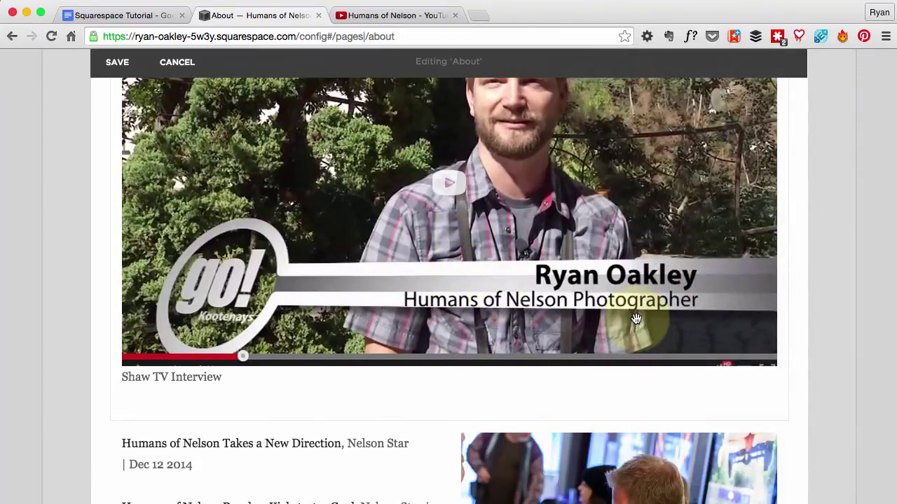
Review the area around the new video and compare it with the published page in Safari, examining what follows the video caption.
{"action": "scroll", "coordinate": [635, 319], "scroll_direction": "up", "scroll_amount": 3}
{"action": "scroll", "coordinate": [636, 318], "scroll_direction": "down", "scroll_amount": 6}
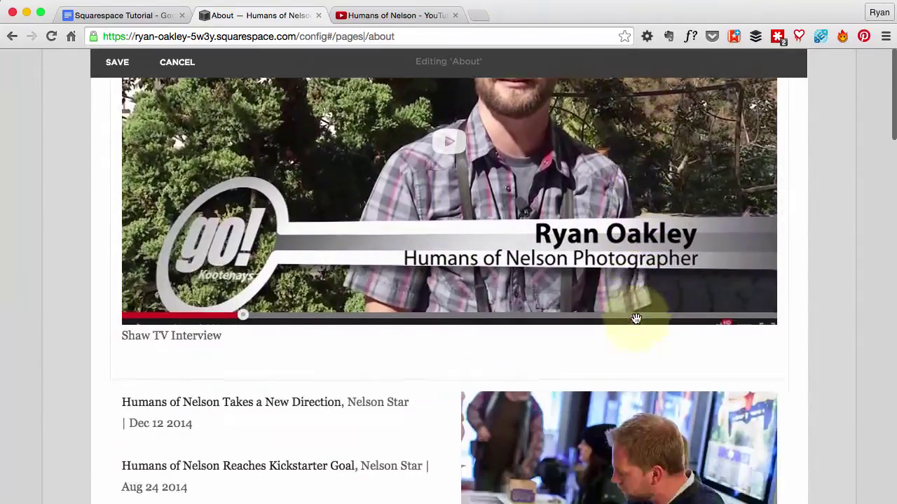
{"action": "scroll", "coordinate": [635, 318], "scroll_direction": "up", "scroll_amount": 1}
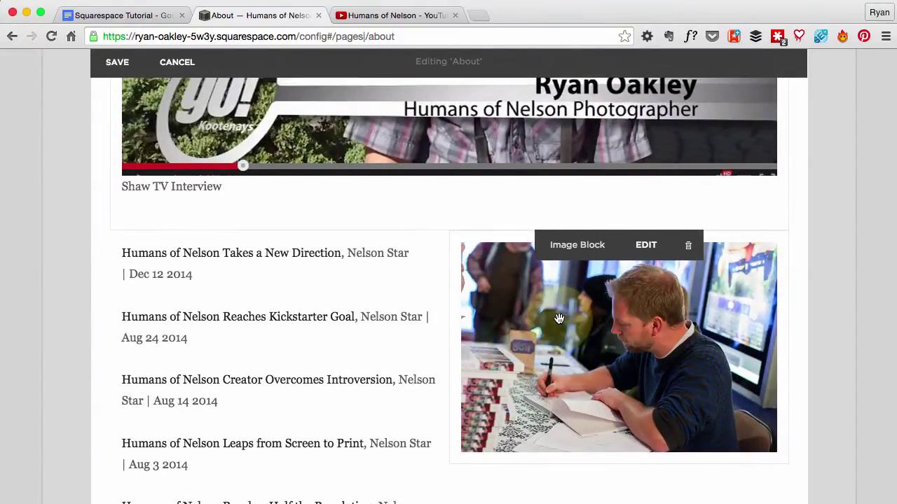
{"action": "scroll", "coordinate": [558, 319], "scroll_direction": "down", "scroll_amount": 3}
{"action": "key", "text": "super+Tab"}
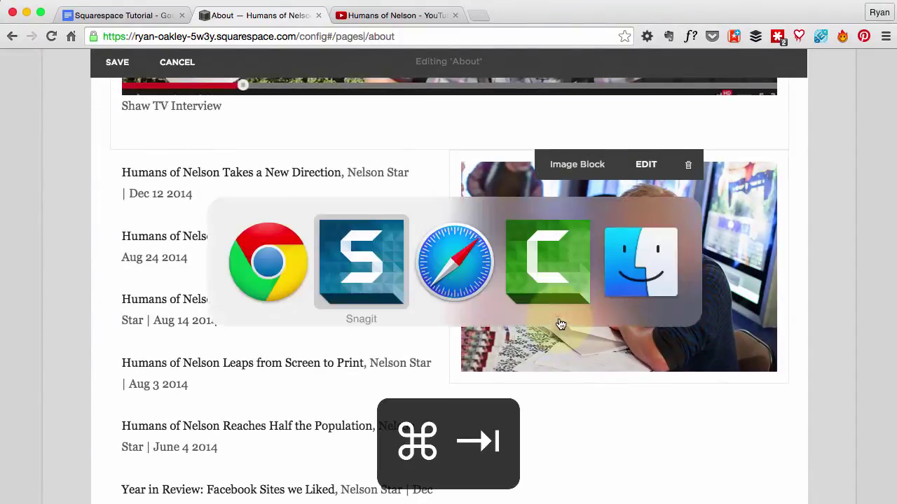
{"action": "key", "text": "super+Tab"}
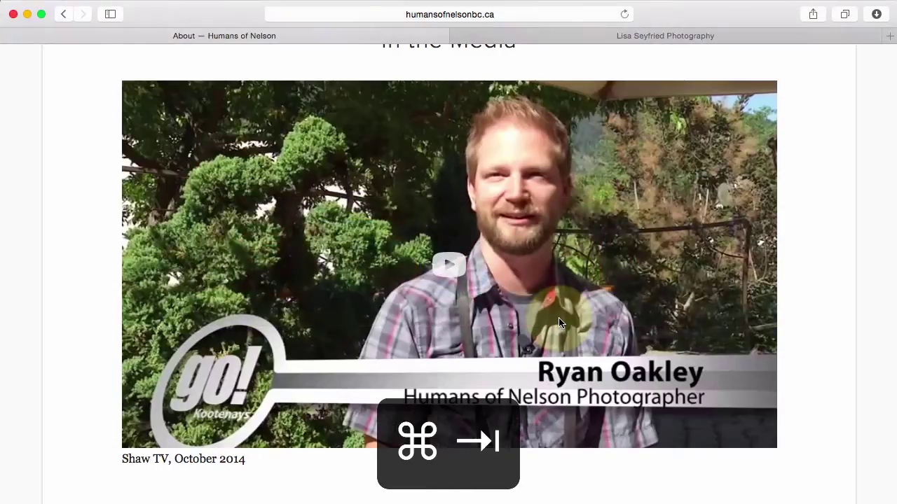
{"action": "scroll", "coordinate": [430, 320], "scroll_direction": "down", "scroll_amount": 5}
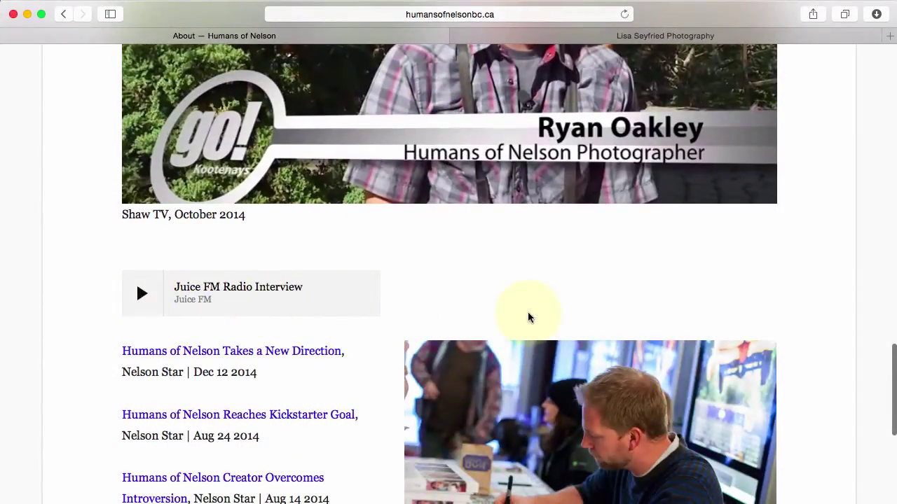
Back in Chrome, insert an Audio block below the video, directly above the article list and only as wide as its column.
{"action": "key", "text": "super+Tab"}
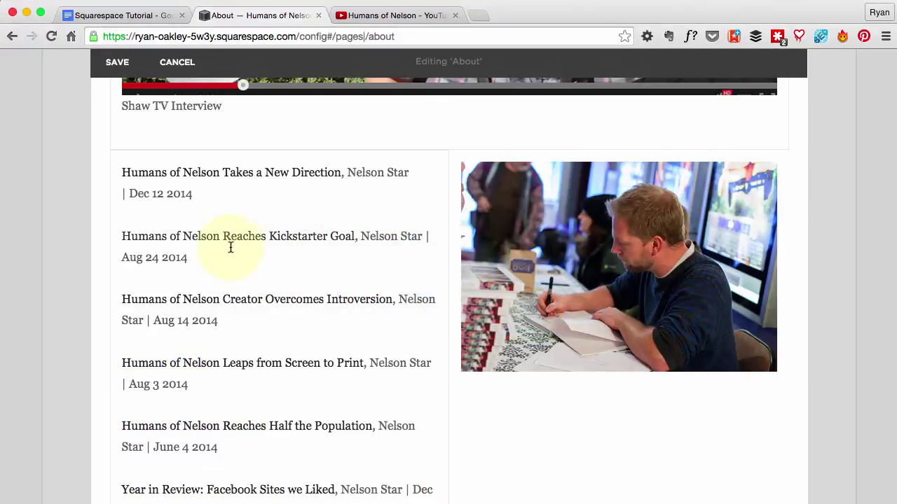
{"action": "scroll", "coordinate": [230, 245], "scroll_direction": "up", "scroll_amount": 2}
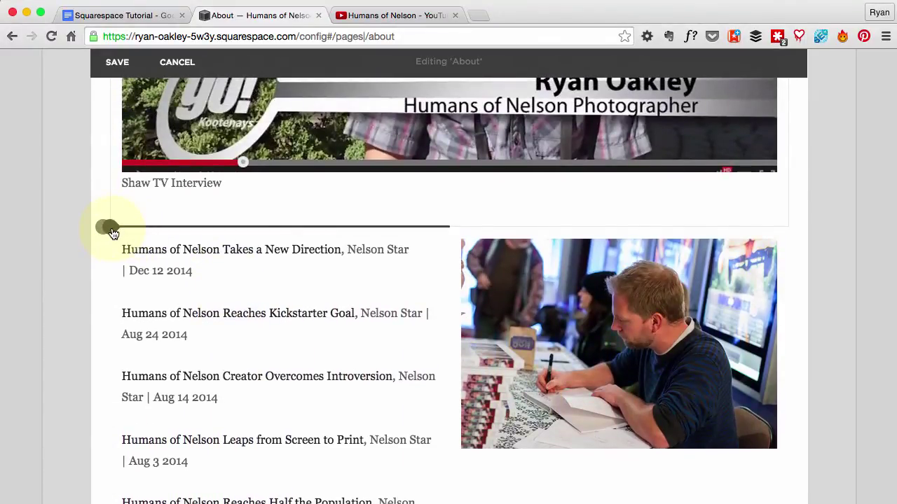
{"action": "left_click_drag", "start_coordinate": [114, 231], "coordinate": [100, 231]}
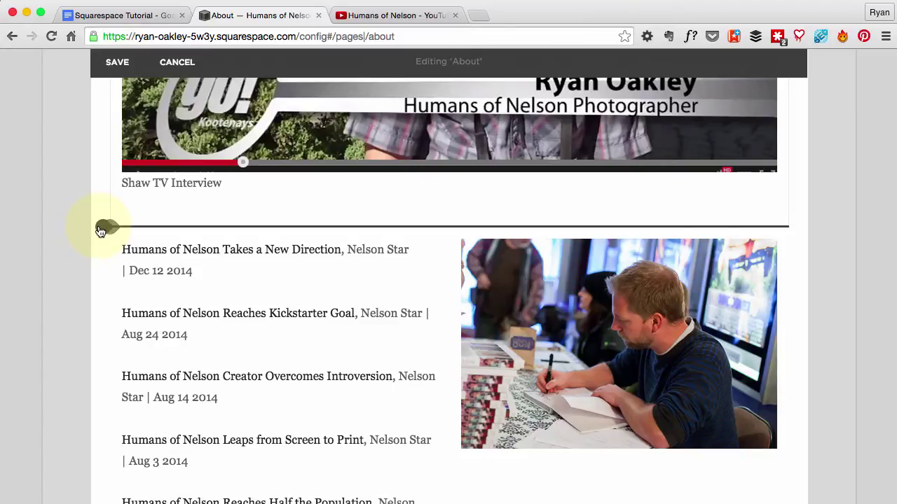
{"action": "left_click_drag", "start_coordinate": [101, 232], "coordinate": [116, 236]}
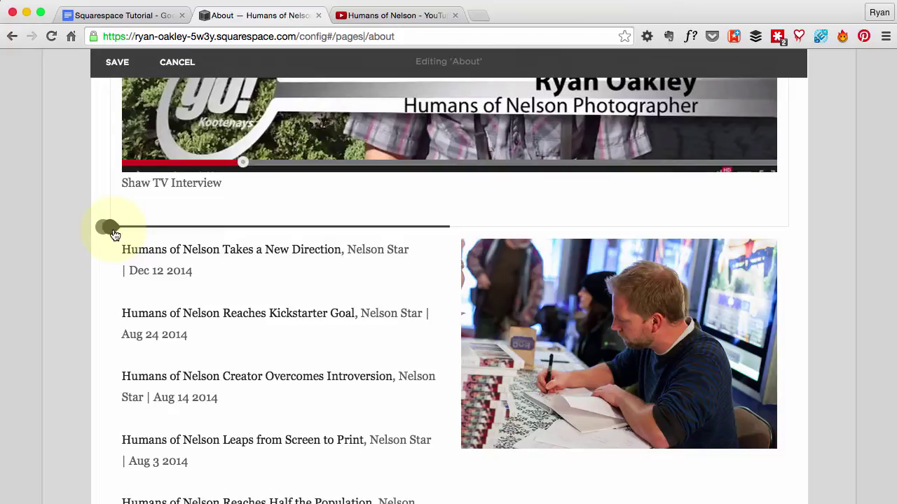
{"action": "left_click_drag", "start_coordinate": [116, 234], "coordinate": [116, 233]}
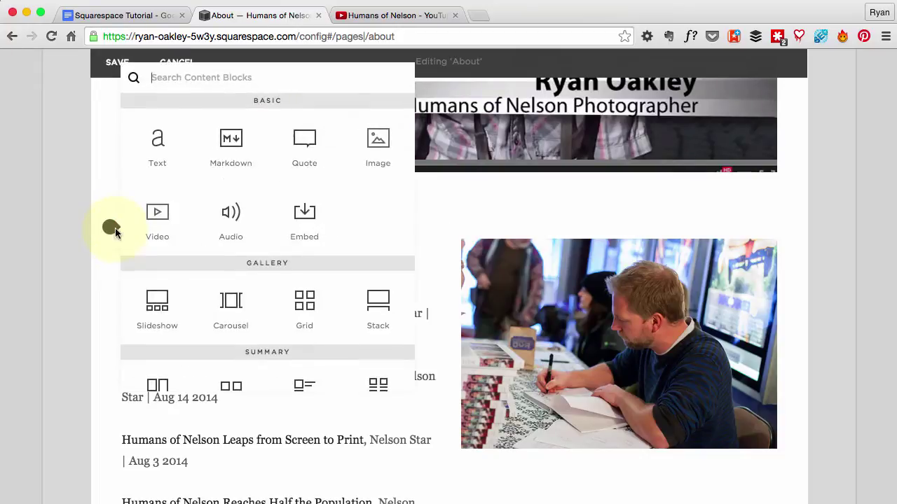
{"action": "left_click", "coordinate": [231, 214]}
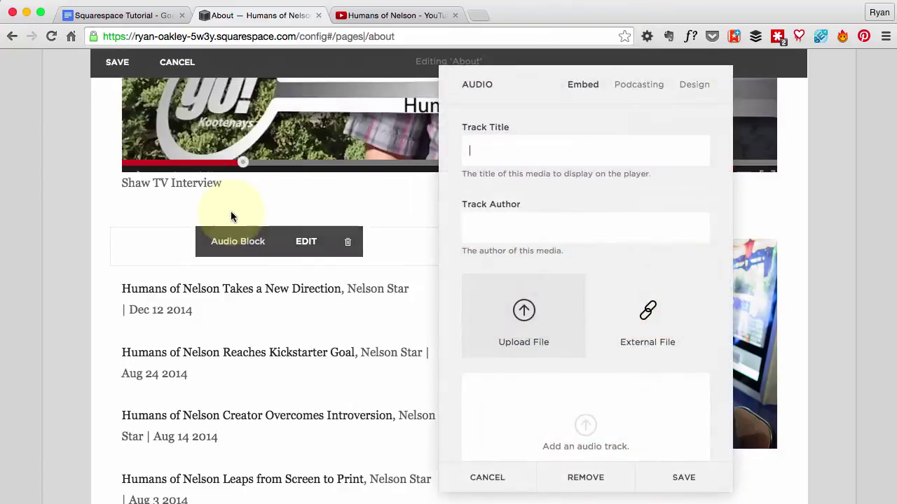
Upload the Humans of Nelson Kickstarter MP3 from Dropbox's !!SS HON TUTORIAL folder as the audio block's track.
{"action": "scroll", "coordinate": [584, 396], "scroll_direction": "down", "scroll_amount": 2}
{"action": "left_click", "coordinate": [585, 367]}
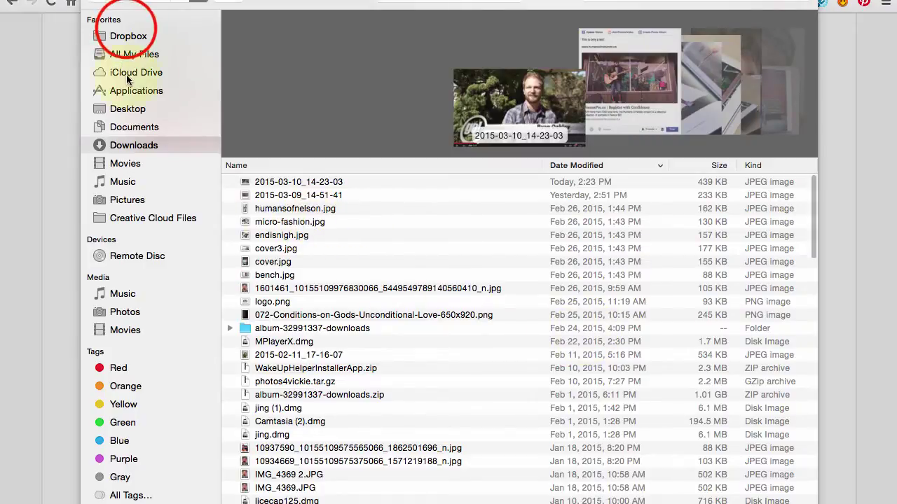
{"action": "left_click", "coordinate": [127, 36]}
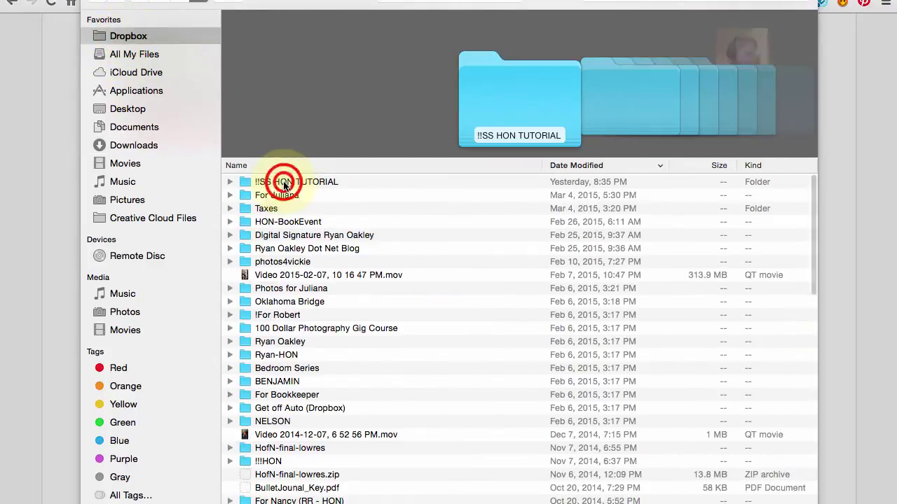
{"action": "left_click", "coordinate": [283, 182]}
{"action": "double_click", "coordinate": [284, 182]}
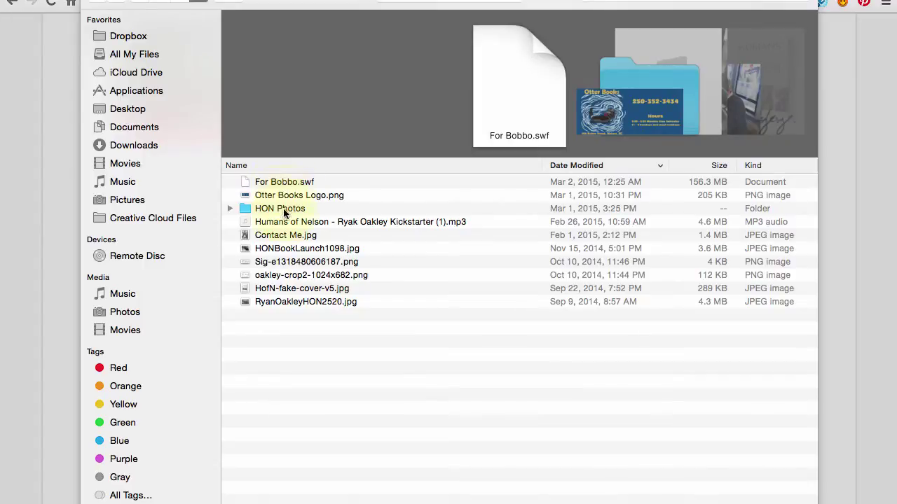
{"action": "left_click", "coordinate": [396, 222]}
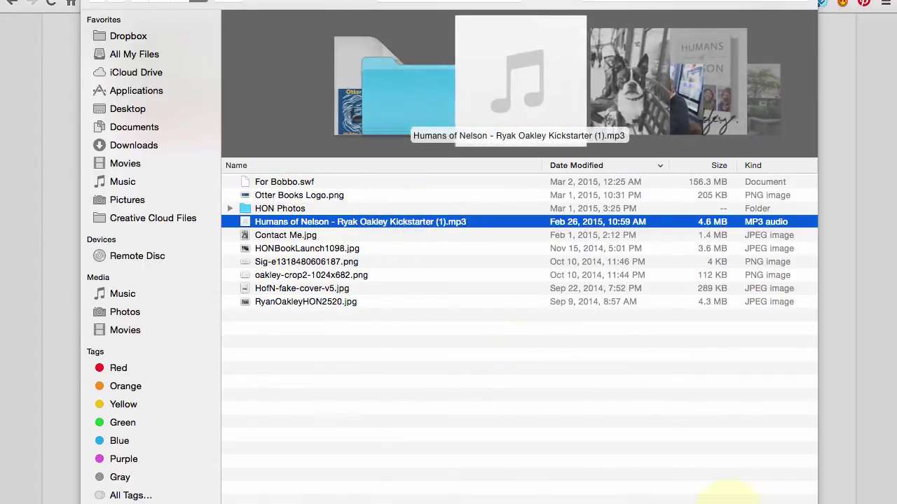
{"action": "left_click", "coordinate": [729, 491]}
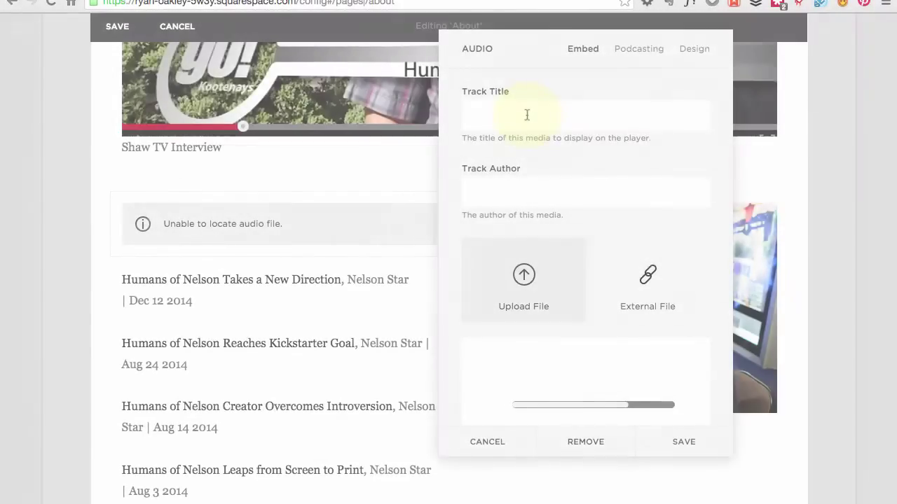
Check the published audio player in Safari, then title the track "Juice FM Radio Interview" with author "Juice FM" in Chrome.
{"action": "key", "text": "super+Tab"}
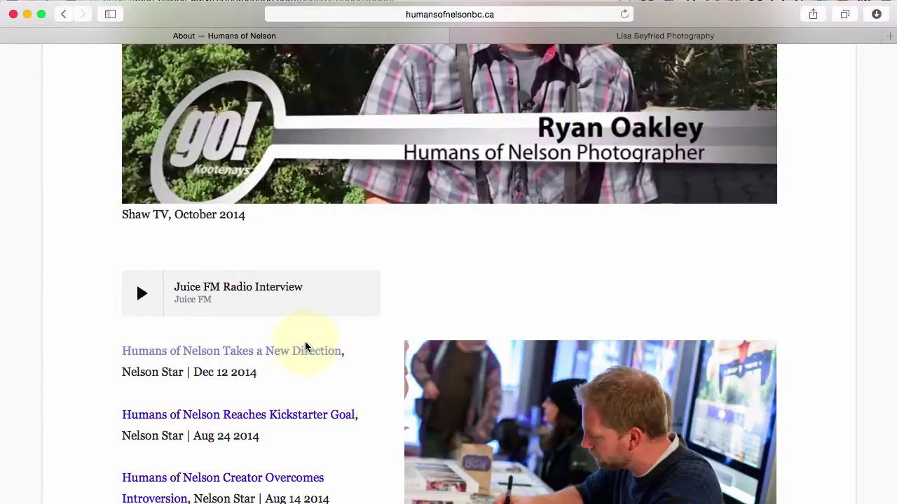
{"action": "key", "text": "super+Tab"}
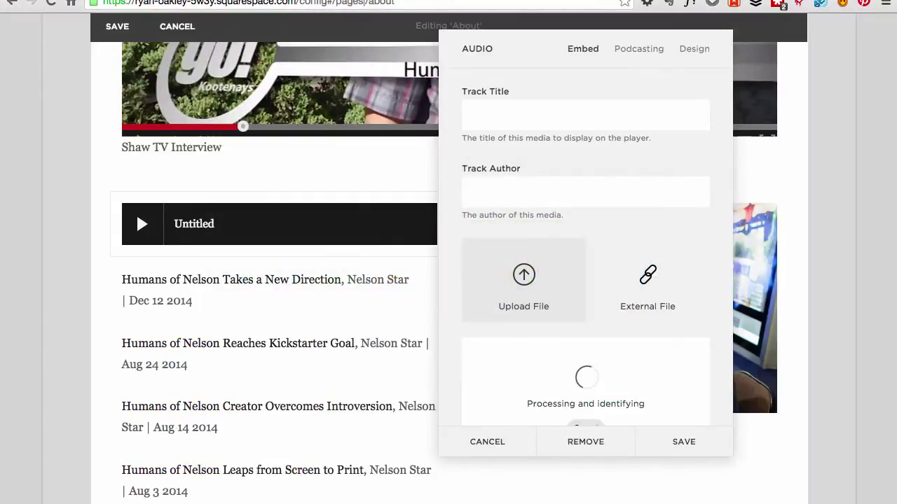
{"action": "left_click", "coordinate": [561, 112]}
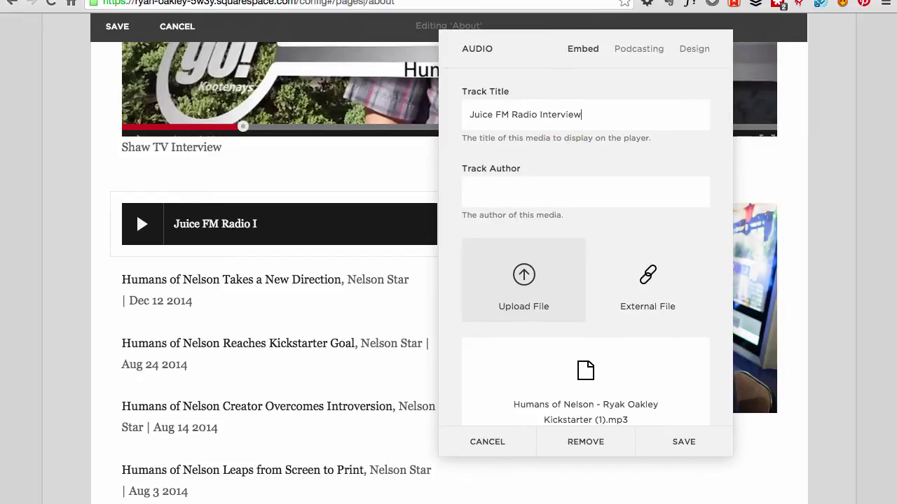
{"action": "left_click", "coordinate": [495, 196]}
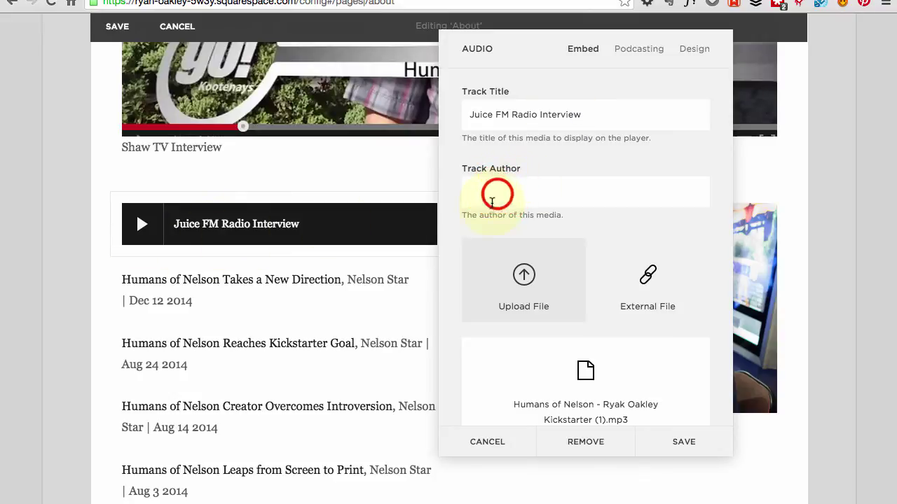
{"action": "key", "text": "super+Tab"}
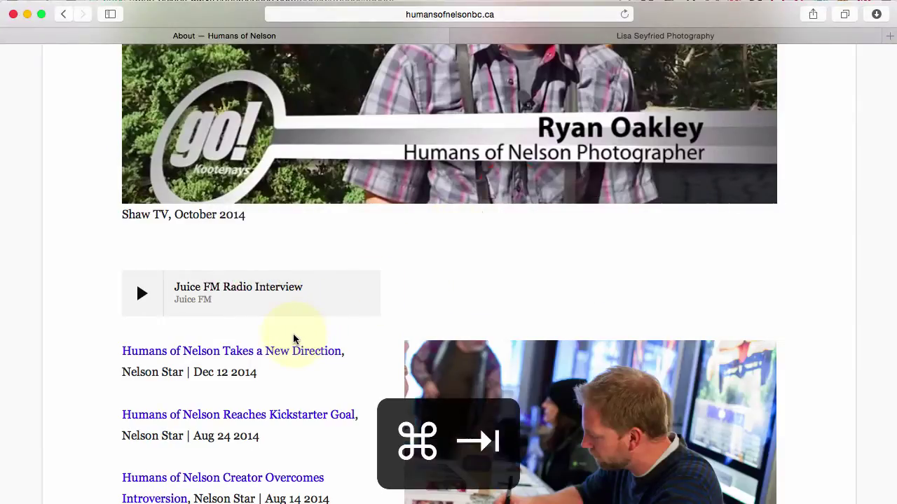
{"action": "key", "text": "super+Tab"}
{"action": "left_click", "coordinate": [513, 194]}
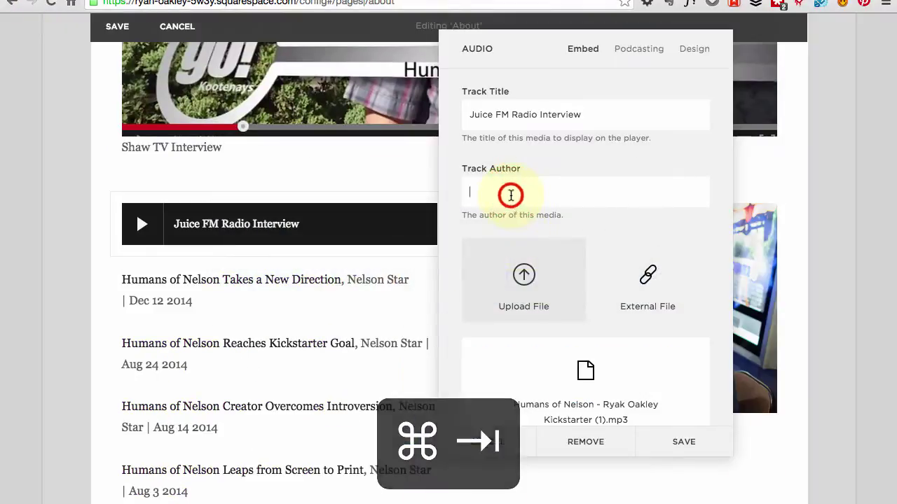
{"action": "type", "text": "Juice FM"}
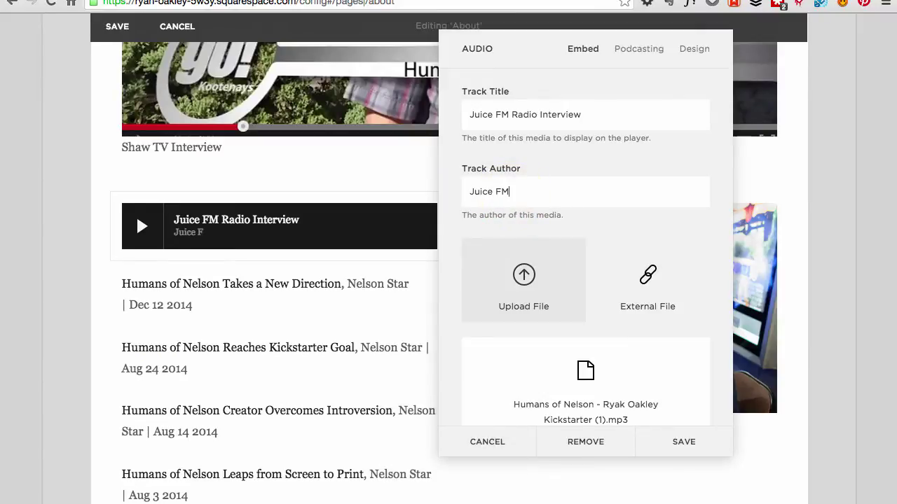
Set the audio block's player color to Light, leaving the style Minimal, and save the block.
{"action": "scroll", "coordinate": [549, 172], "scroll_direction": "down", "scroll_amount": 2}
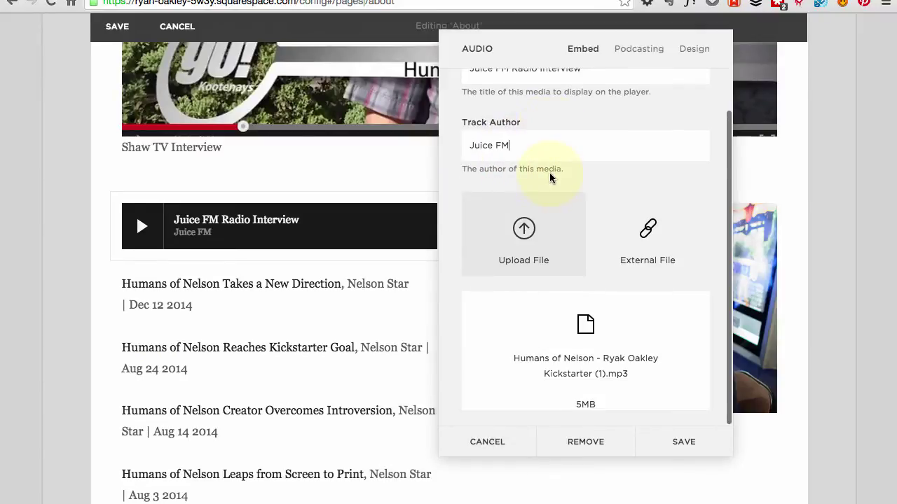
{"action": "scroll", "coordinate": [560, 169], "scroll_direction": "up", "scroll_amount": 2}
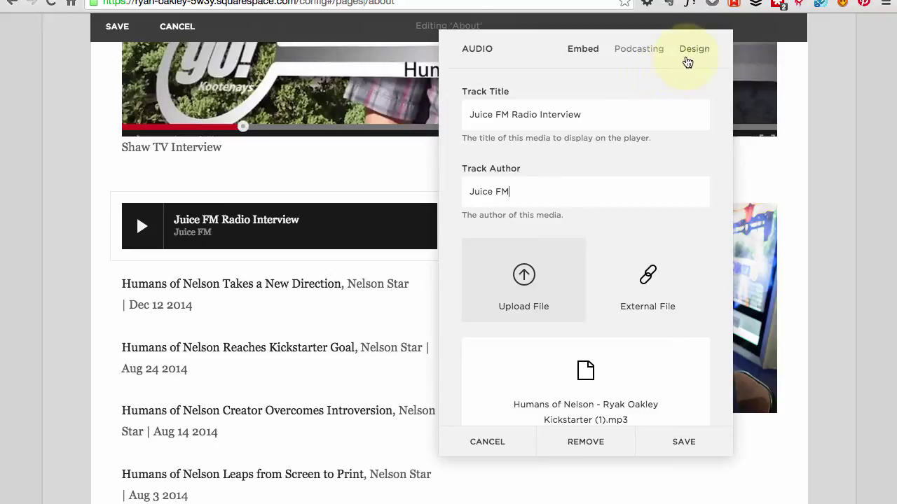
{"action": "left_click", "coordinate": [704, 49]}
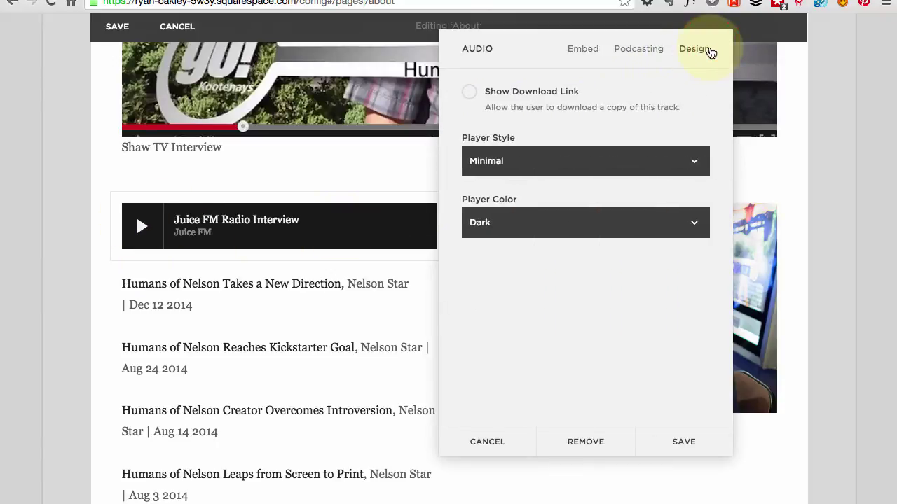
{"action": "left_click", "coordinate": [490, 222]}
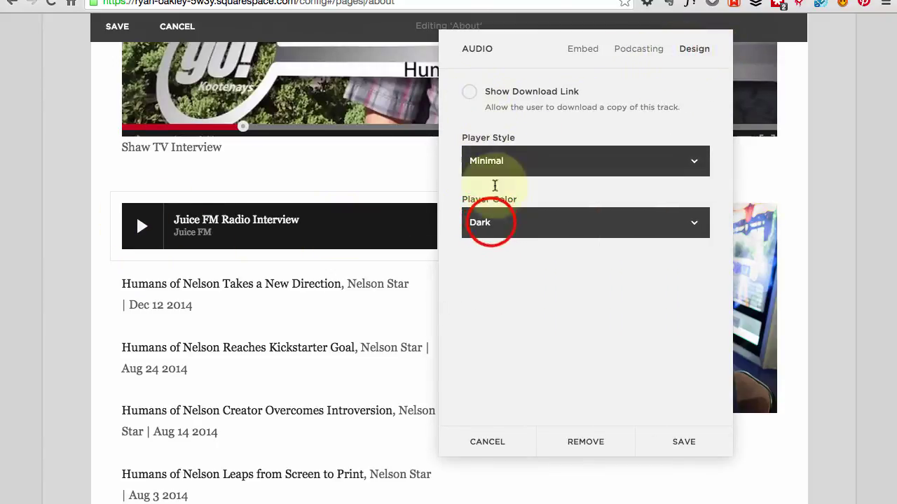
{"action": "left_click", "coordinate": [487, 223]}
{"action": "left_click", "coordinate": [488, 236]}
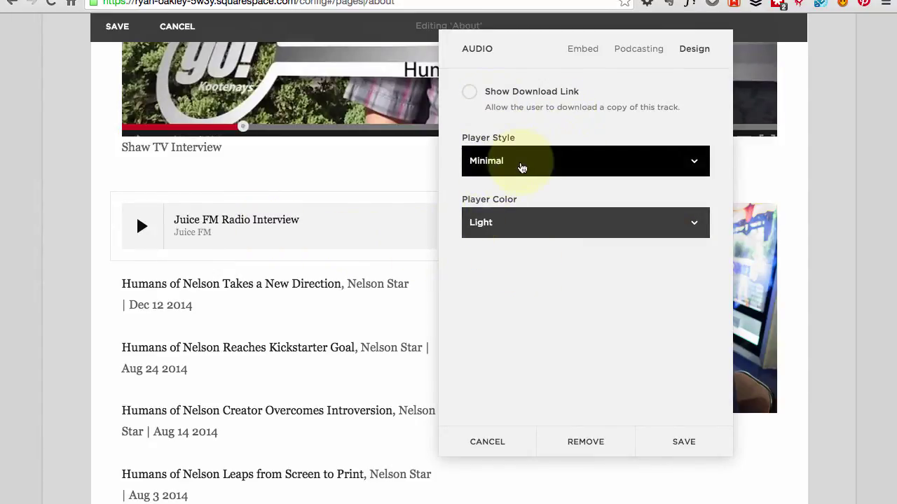
{"action": "left_click", "coordinate": [696, 442]}
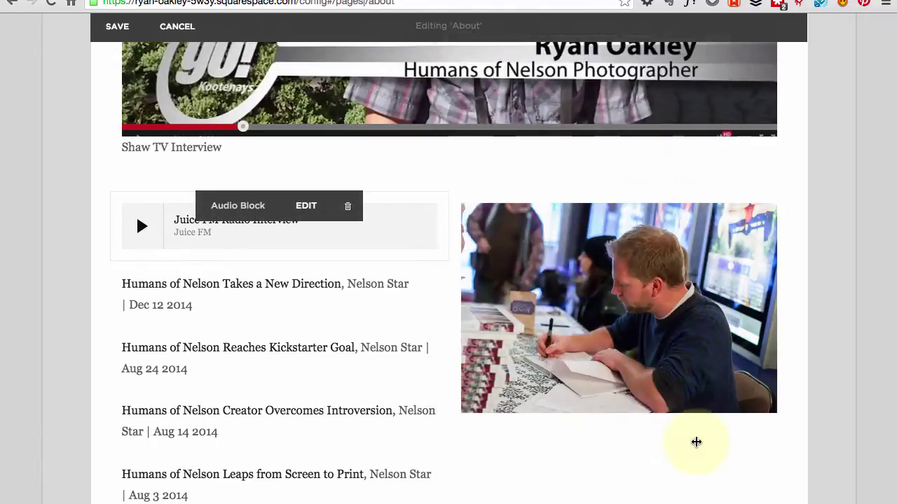
Compare with the published page in Safari, then in Chrome move the book-signing photo below the audio block, beside the article list.
{"action": "scroll", "coordinate": [530, 393], "scroll_direction": "down", "scroll_amount": 3}
{"action": "key", "text": "super+Tab"}
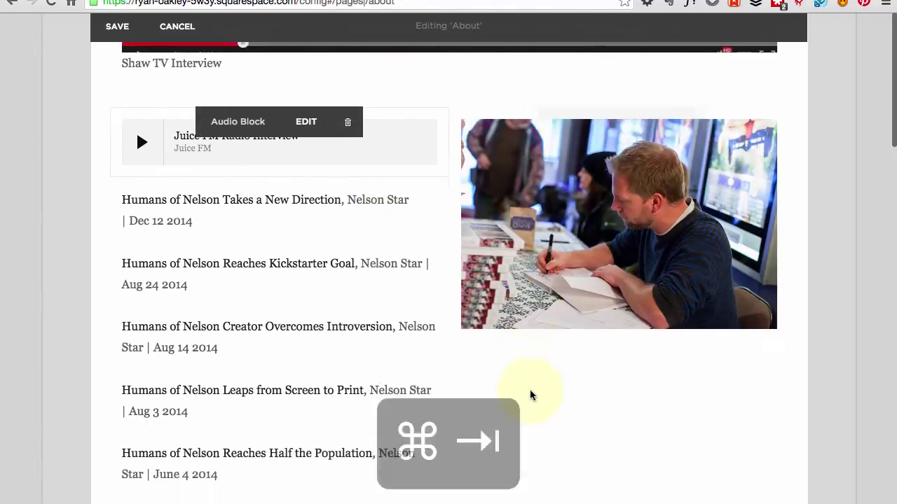
{"action": "key", "text": "super+Tab"}
{"action": "scroll", "coordinate": [579, 249], "scroll_direction": "up", "scroll_amount": 2}
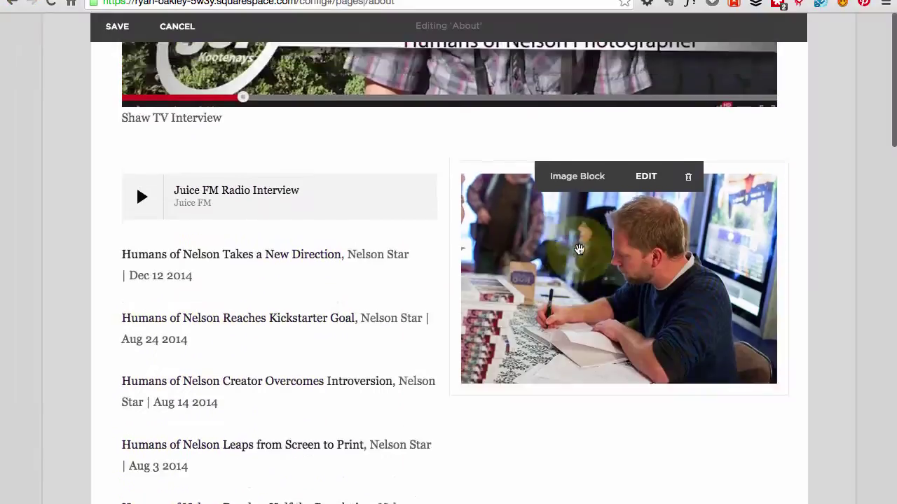
{"action": "scroll", "coordinate": [579, 249], "scroll_direction": "down", "scroll_amount": 1}
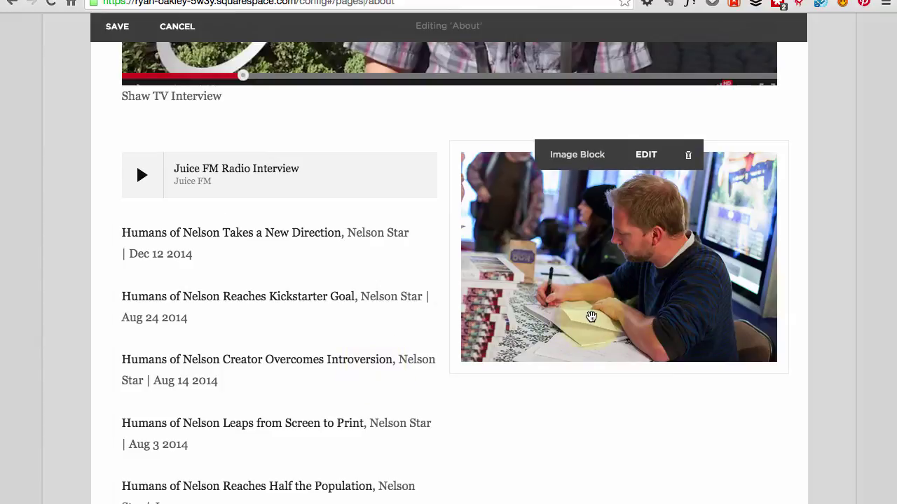
{"action": "scroll", "coordinate": [591, 317], "scroll_direction": "down", "scroll_amount": 1}
{"action": "key", "text": "super+Tab"}
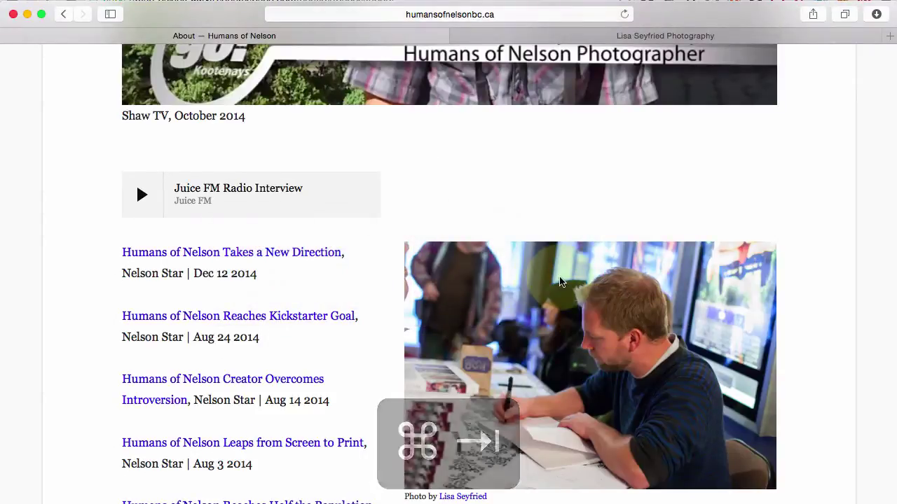
{"action": "scroll", "coordinate": [559, 282], "scroll_direction": "down", "scroll_amount": 1}
{"action": "key", "text": "super+Tab"}
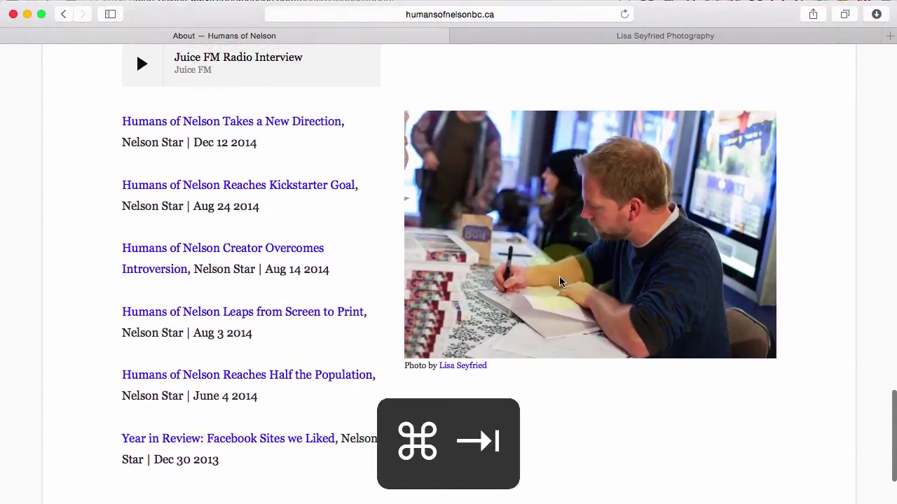
{"action": "left_click_drag", "start_coordinate": [486, 200], "coordinate": [438, 285]}
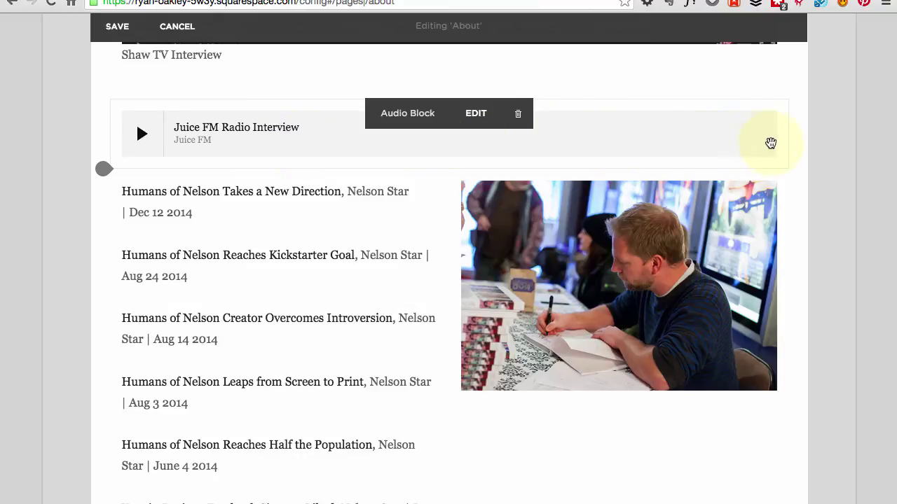
Insert a full-width Spacer block between the audio block and the article list.
{"action": "scroll", "coordinate": [691, 171], "scroll_direction": "up", "scroll_amount": 2}
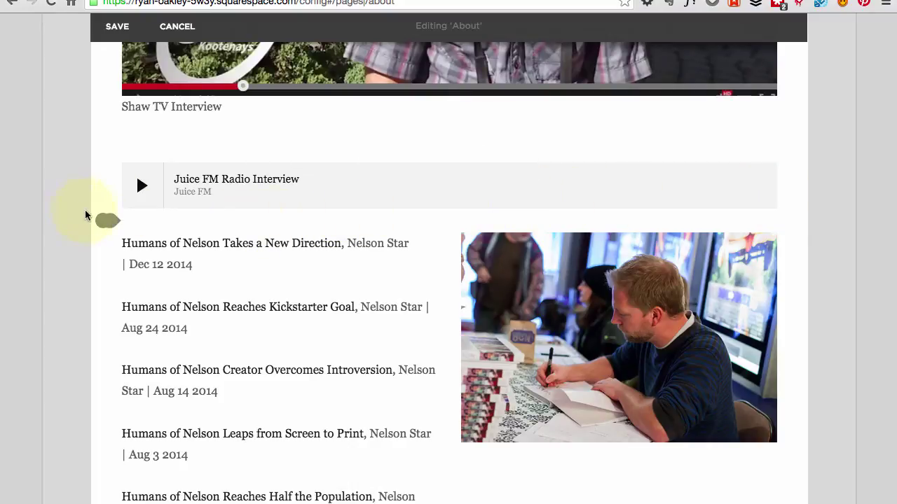
{"action": "left_click", "coordinate": [103, 222]}
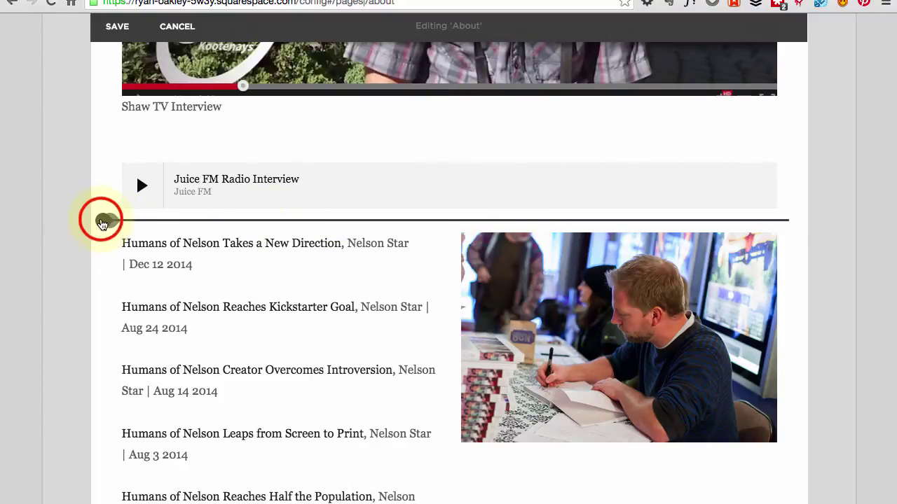
{"action": "scroll", "coordinate": [289, 246], "scroll_direction": "down", "scroll_amount": 3}
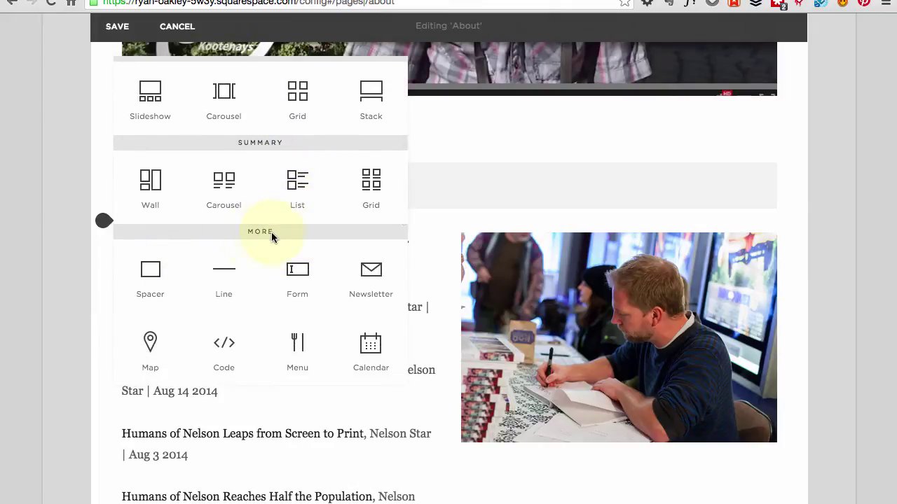
{"action": "left_click", "coordinate": [148, 271]}
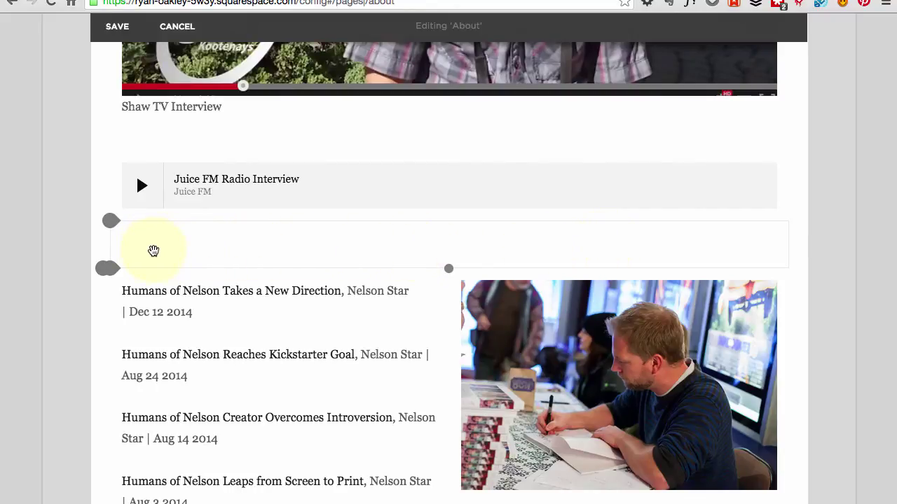
Move the spacer to the right side of the audio block so the two share the row equally.
{"action": "left_click", "coordinate": [147, 255]}
{"action": "left_click_drag", "start_coordinate": [147, 254], "coordinate": [346, 258]}
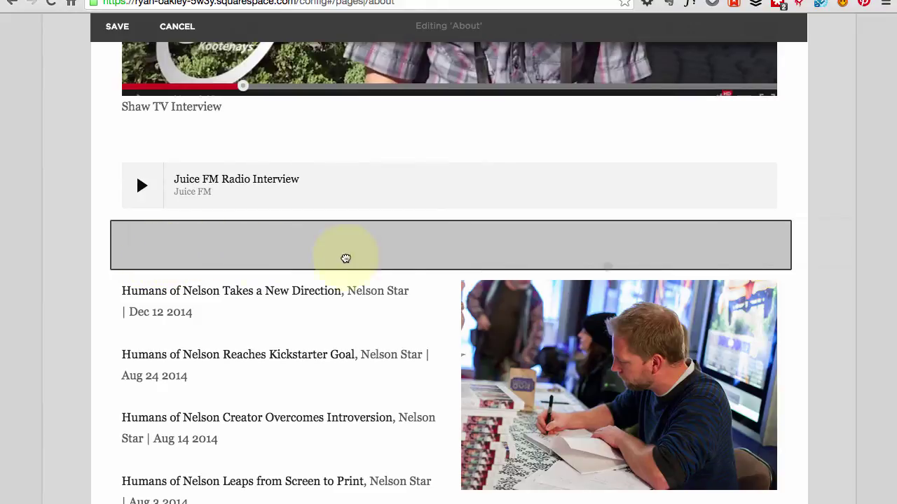
{"action": "left_click_drag", "start_coordinate": [539, 246], "coordinate": [764, 191]}
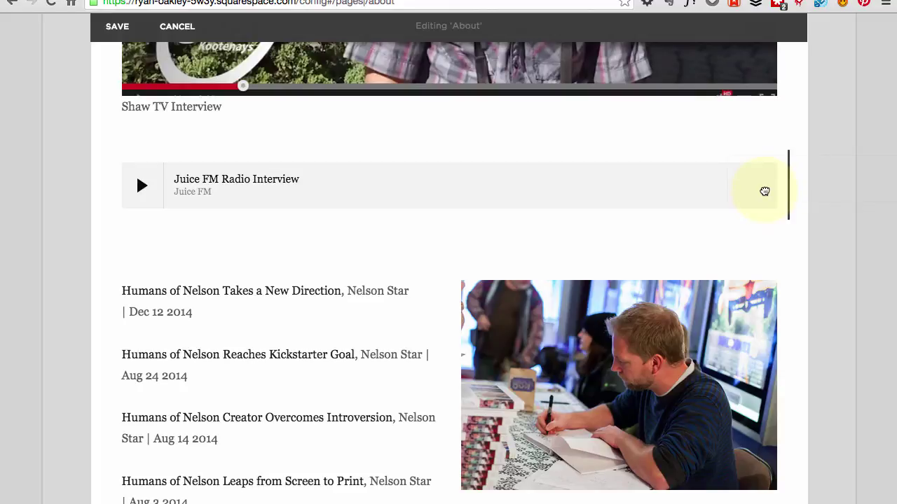
{"action": "left_click_drag", "start_coordinate": [764, 192], "coordinate": [764, 191]}
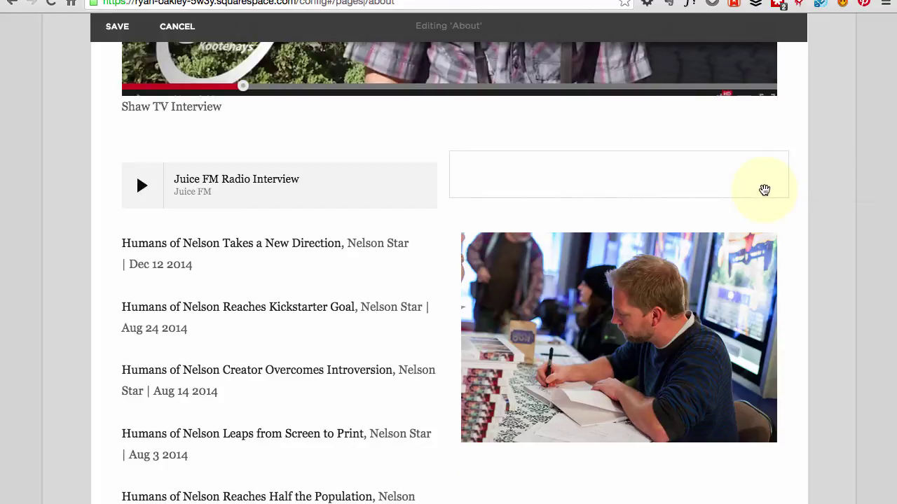
{"action": "mouse_move", "coordinate": [451, 150]}
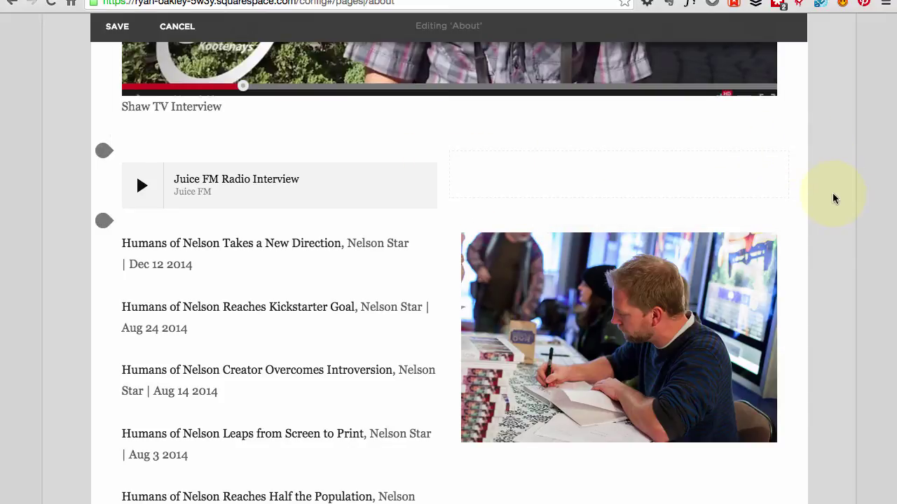
{"action": "mouse_move", "coordinate": [180, 210]}
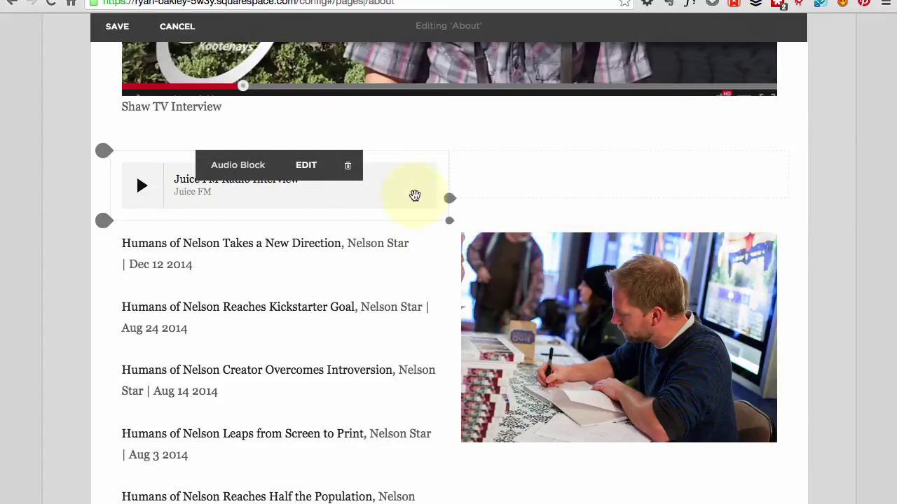
{"action": "left_click_drag", "start_coordinate": [381, 199], "coordinate": [223, 184]}
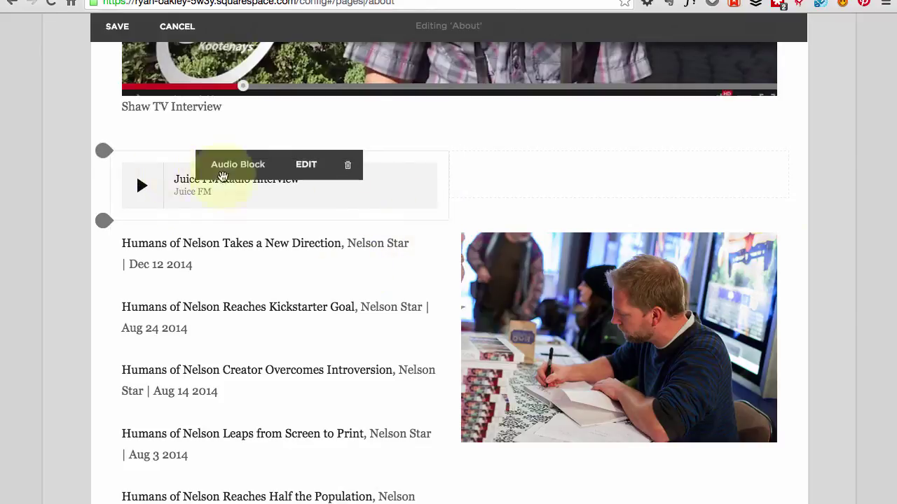
{"action": "scroll", "coordinate": [838, 260], "scroll_direction": "up", "scroll_amount": 5}
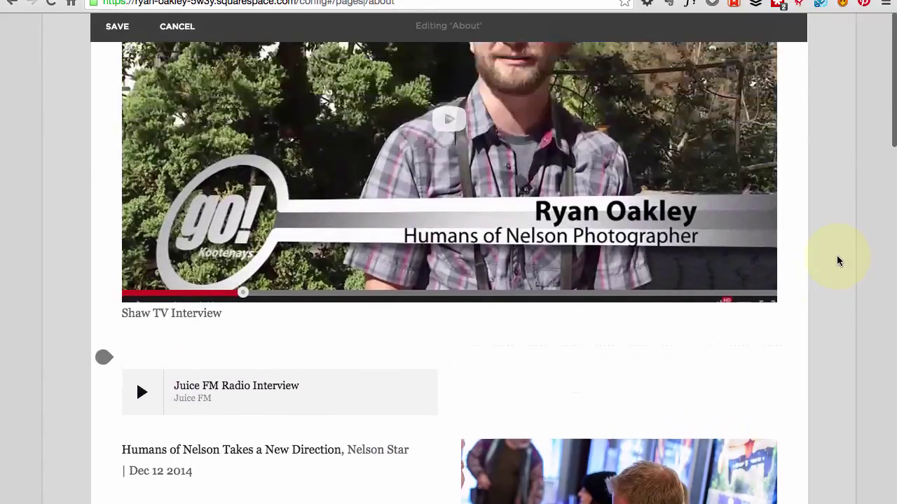
{"action": "scroll", "coordinate": [837, 260], "scroll_direction": "down", "scroll_amount": 6}
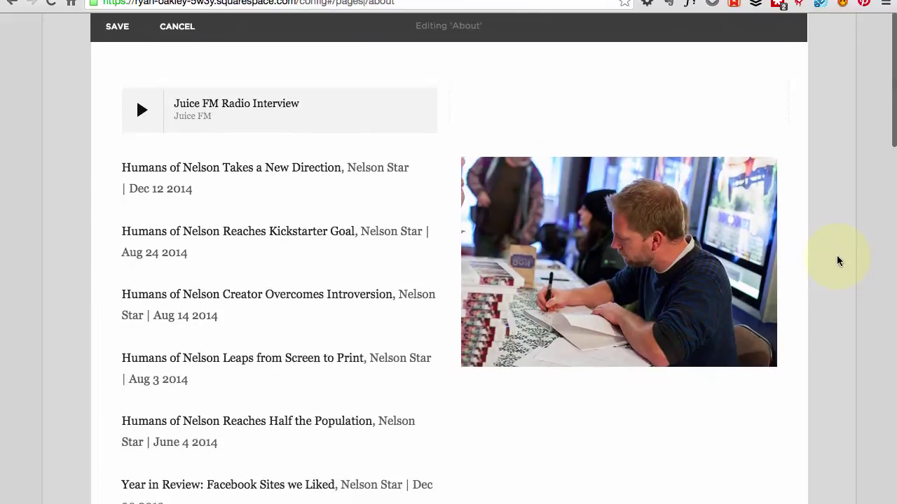
Copy the book-signing photo's linked credit line from the published page in Safari and paste it as that image's caption in Chrome.
{"action": "key", "text": "super+Tab"}
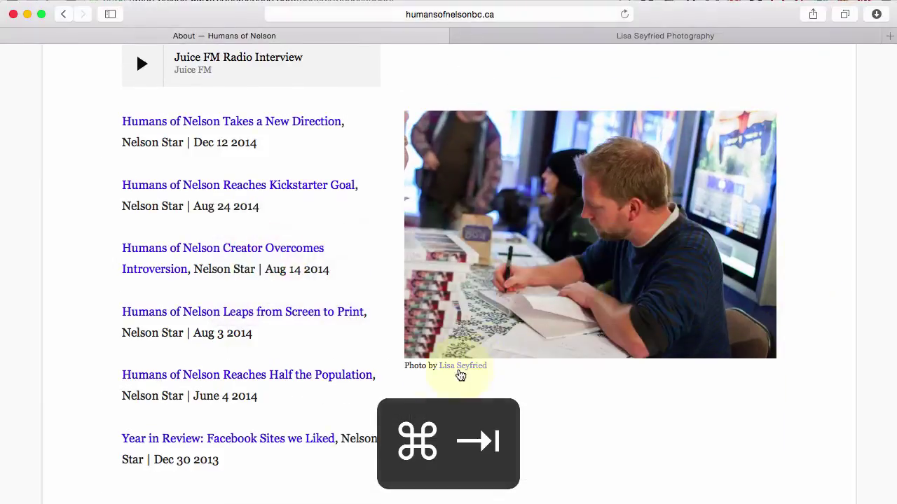
{"action": "left_click_drag", "start_coordinate": [496, 370], "coordinate": [410, 370]}
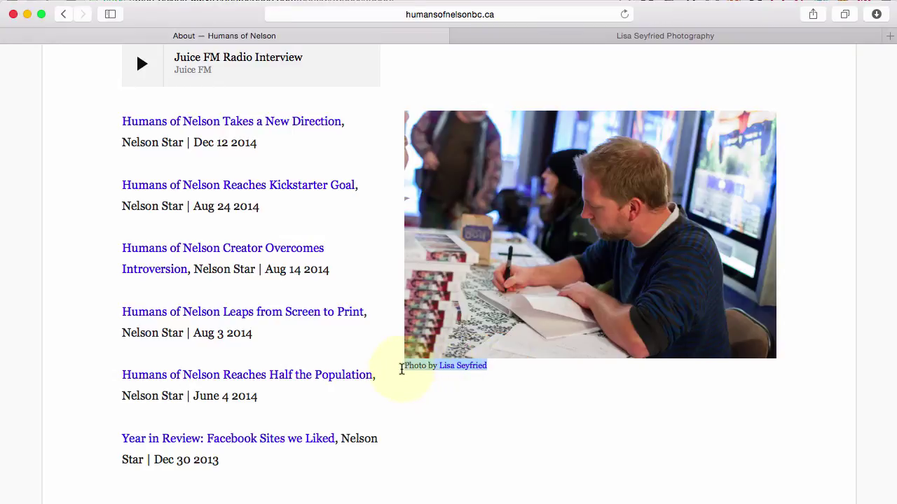
{"action": "key", "text": "super+c"}
{"action": "key", "text": "super+Tab"}
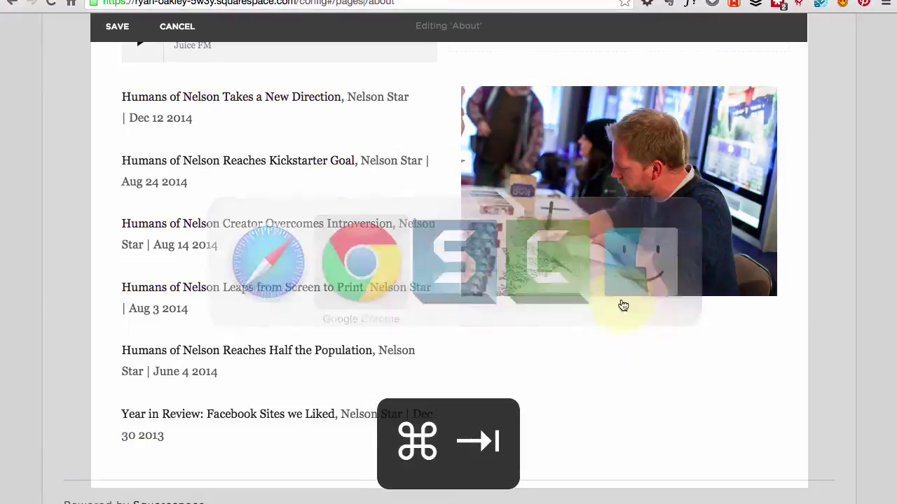
{"action": "left_click", "coordinate": [529, 260]}
{"action": "left_click", "coordinate": [495, 308]}
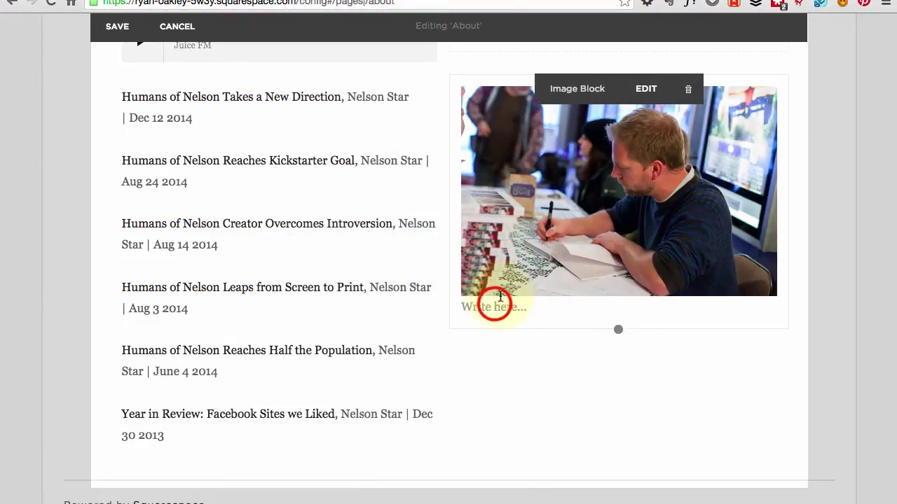
{"action": "key", "text": "super+v"}
{"action": "left_click", "coordinate": [577, 351]}
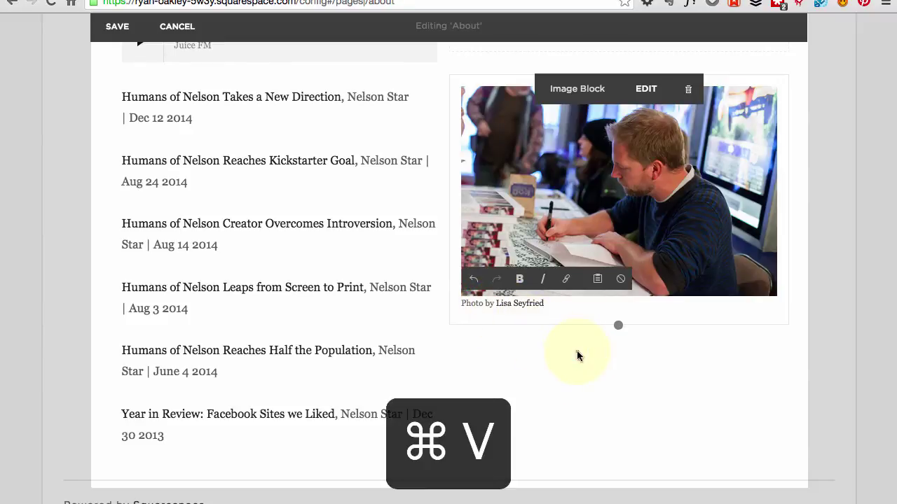
Save the edited About page.
{"action": "scroll", "coordinate": [581, 358], "scroll_direction": "up", "scroll_amount": 15}
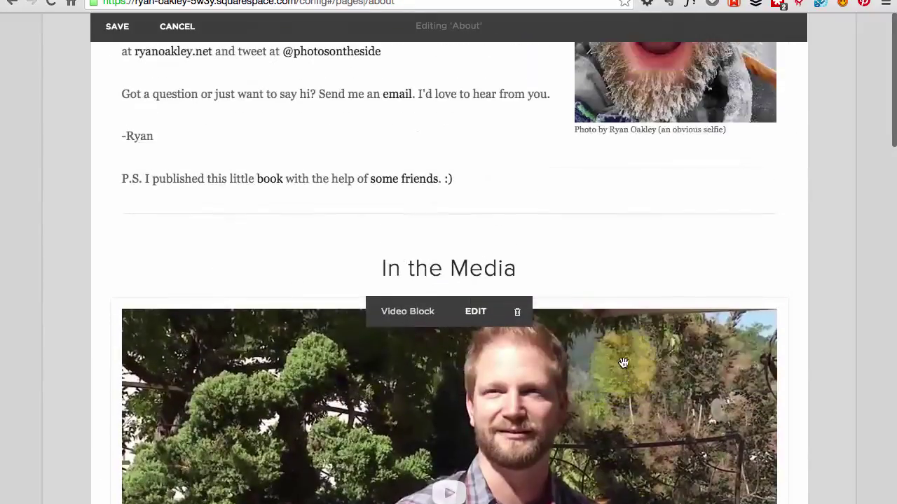
{"action": "scroll", "coordinate": [623, 363], "scroll_direction": "up", "scroll_amount": 10}
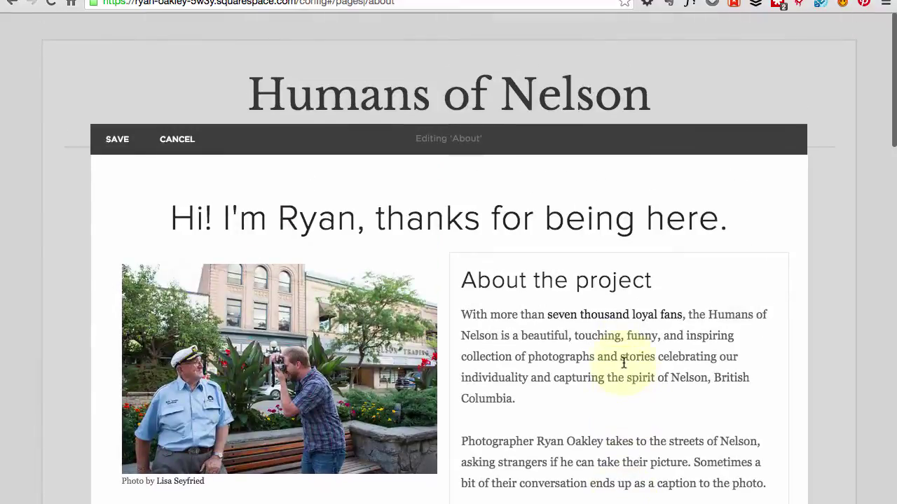
{"action": "left_click", "coordinate": [109, 143]}
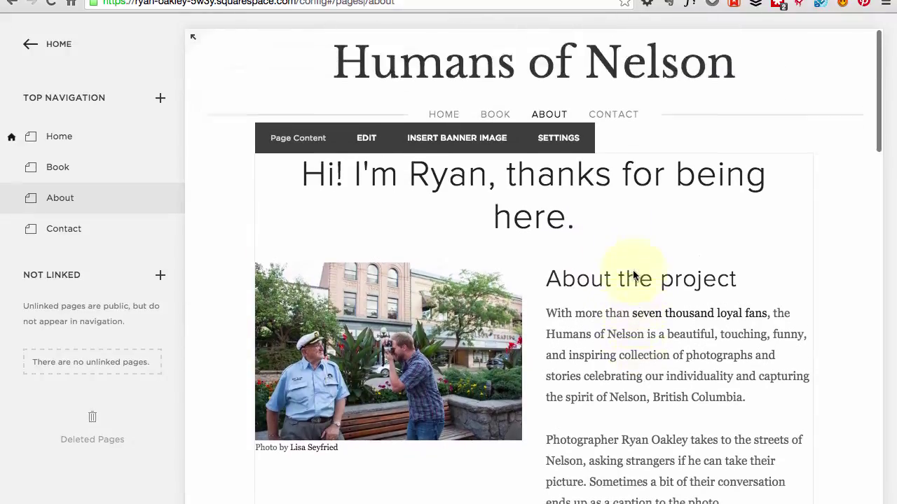
{"action": "left_click", "coordinate": [192, 208]}
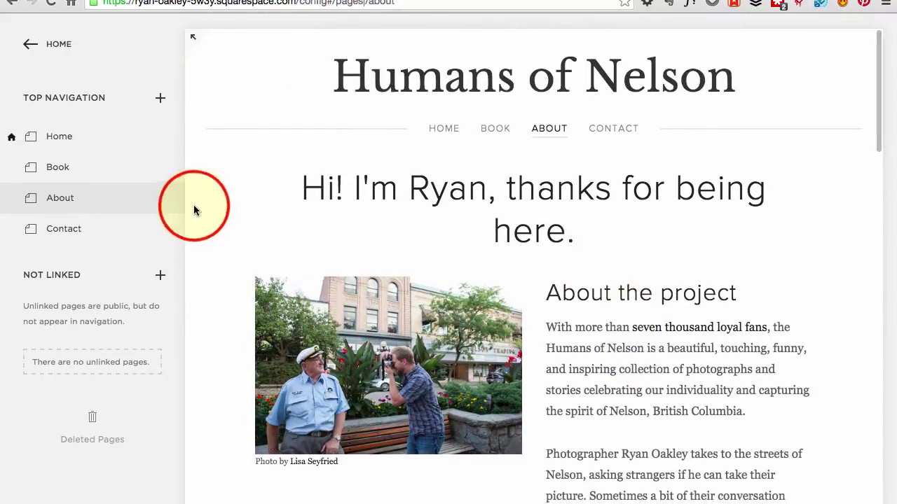
Preview the saved About page at full width and examine the layout of its heading, photo and project text.
{"action": "left_click", "coordinate": [194, 38]}
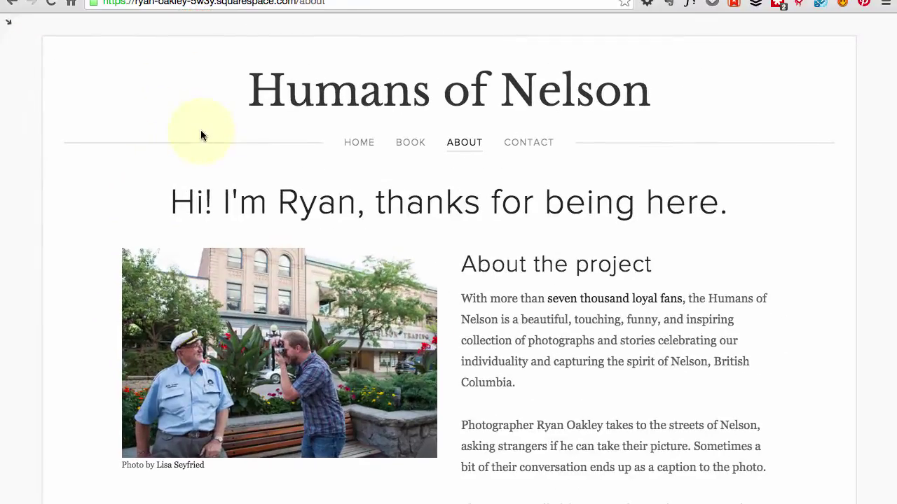
{"action": "scroll", "coordinate": [491, 252], "scroll_direction": "down", "scroll_amount": 1}
{"action": "scroll", "coordinate": [492, 252], "scroll_direction": "down", "scroll_amount": 3}
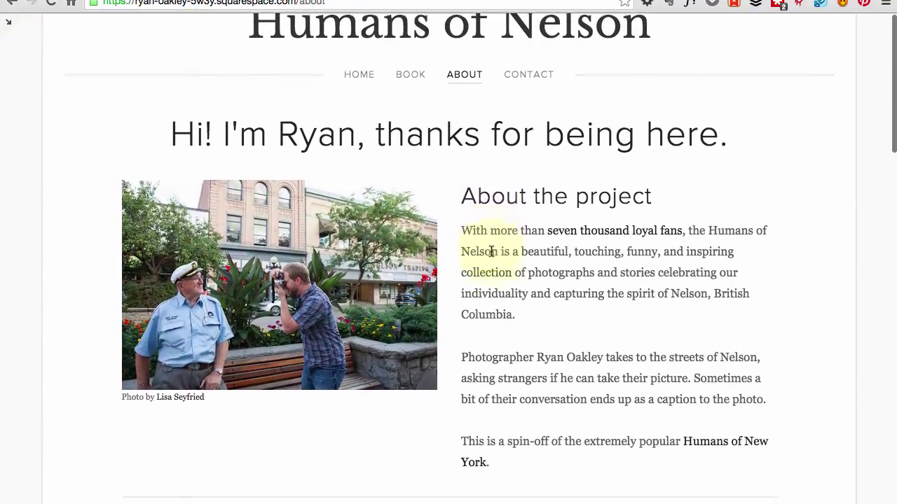
{"action": "scroll", "coordinate": [491, 252], "scroll_direction": "up", "scroll_amount": 2}
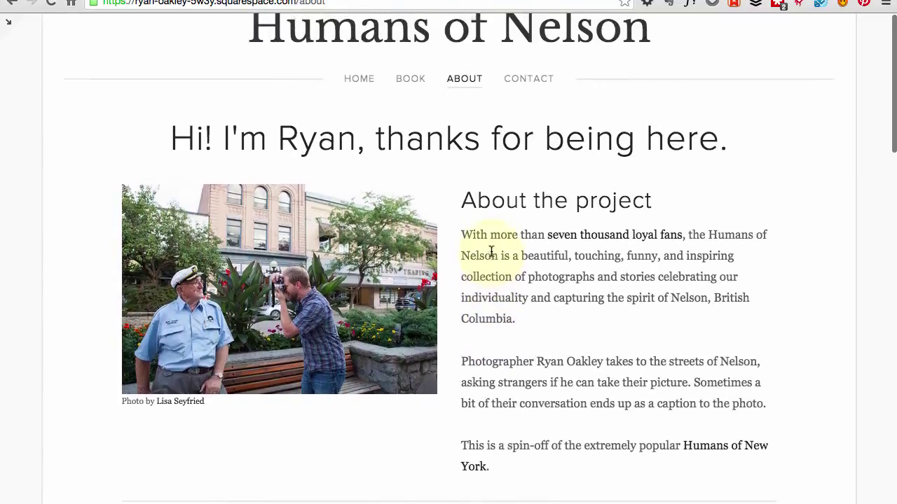
{"action": "scroll", "coordinate": [491, 252], "scroll_direction": "down", "scroll_amount": 4}
{"action": "scroll", "coordinate": [492, 253], "scroll_direction": "up", "scroll_amount": 6}
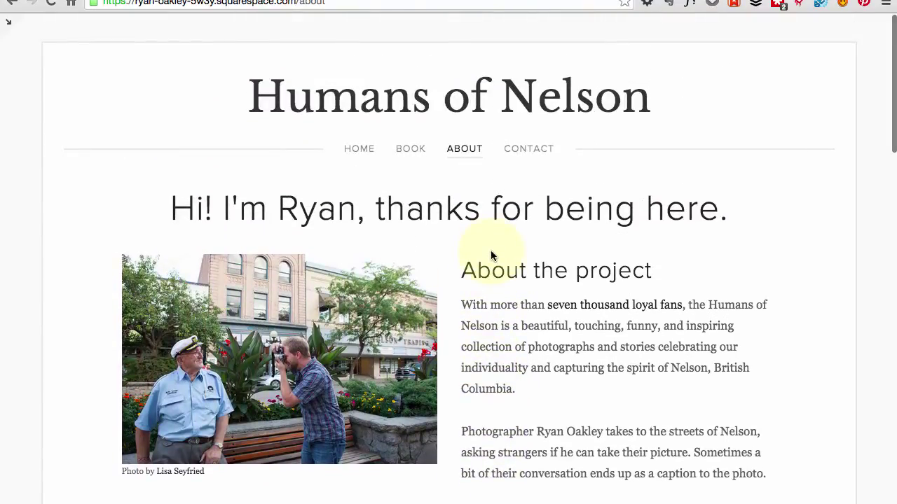
{"action": "scroll", "coordinate": [490, 256], "scroll_direction": "down", "scroll_amount": 2}
{"action": "scroll", "coordinate": [481, 231], "scroll_direction": "up", "scroll_amount": 2}
{"action": "left_click", "coordinate": [604, 3]}
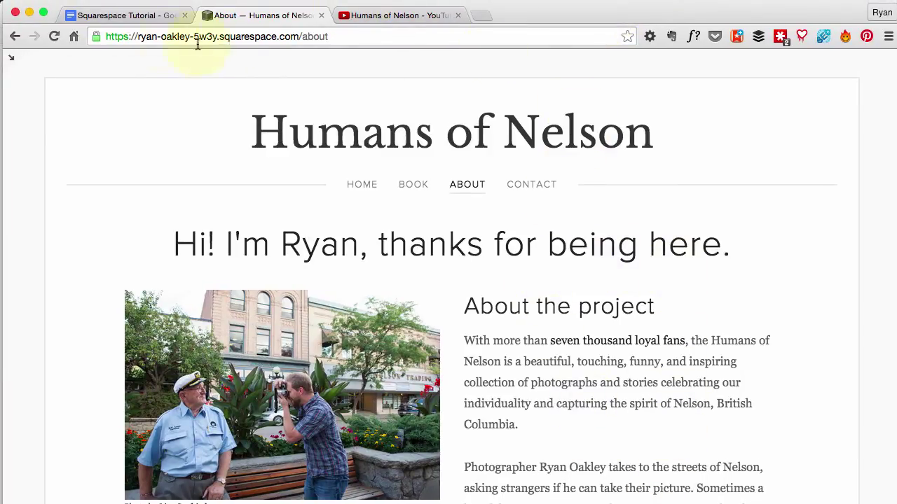
Leave the full-width preview and open the site's Style editor from the design settings.
{"action": "left_click", "coordinate": [11, 58]}
{"action": "left_click", "coordinate": [12, 57]}
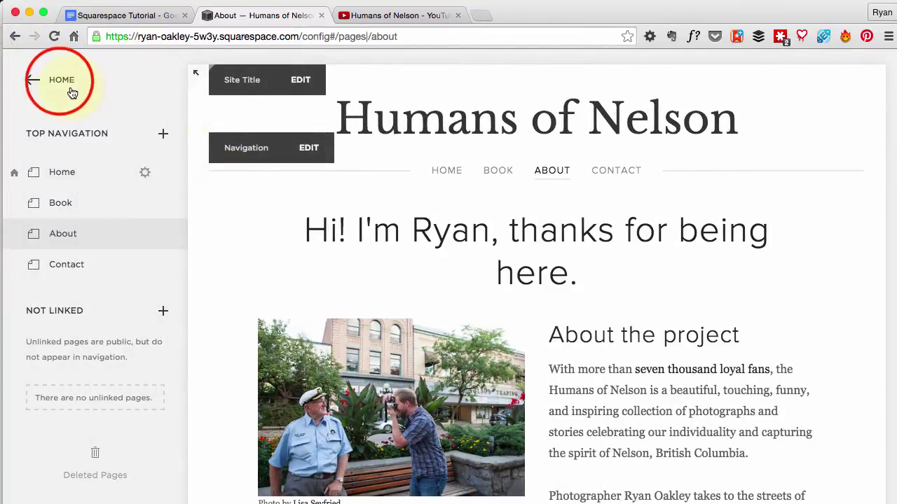
{"action": "left_click", "coordinate": [59, 82]}
{"action": "left_click", "coordinate": [81, 251]}
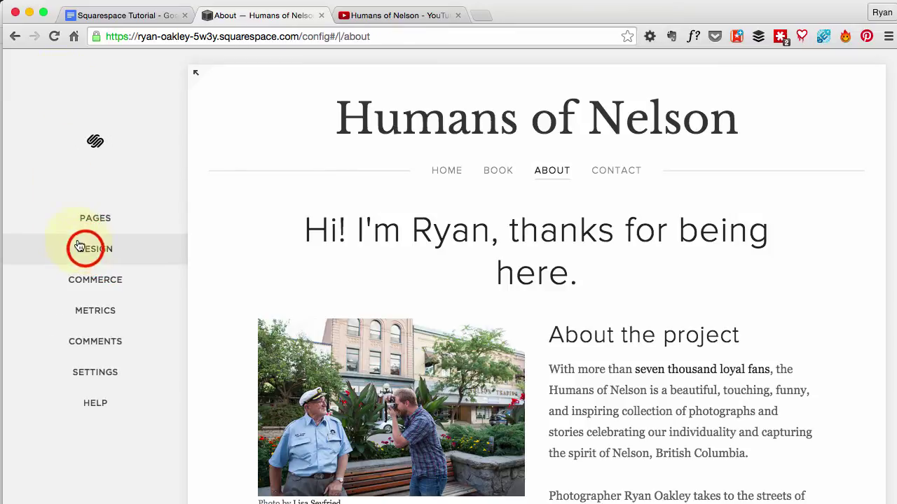
{"action": "left_click", "coordinate": [53, 235]}
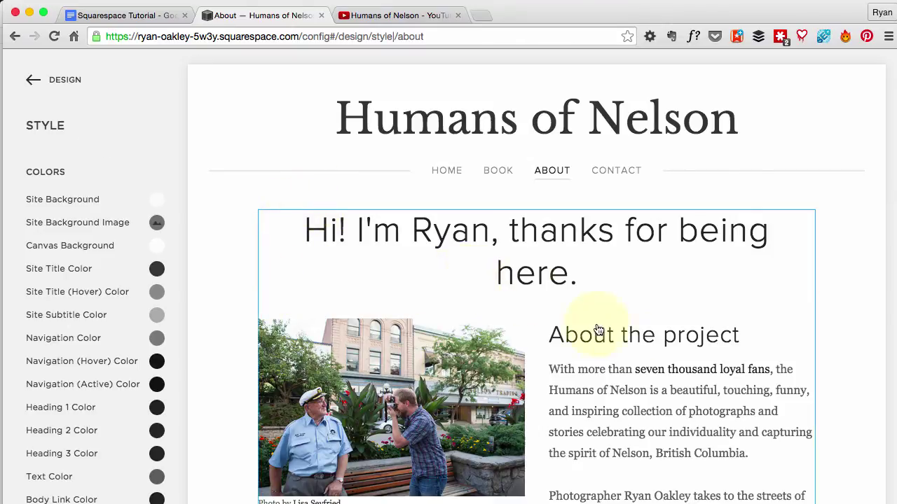
Set the Body Link Color to #1443dd.
{"action": "scroll", "coordinate": [662, 413], "scroll_direction": "down", "scroll_amount": 5}
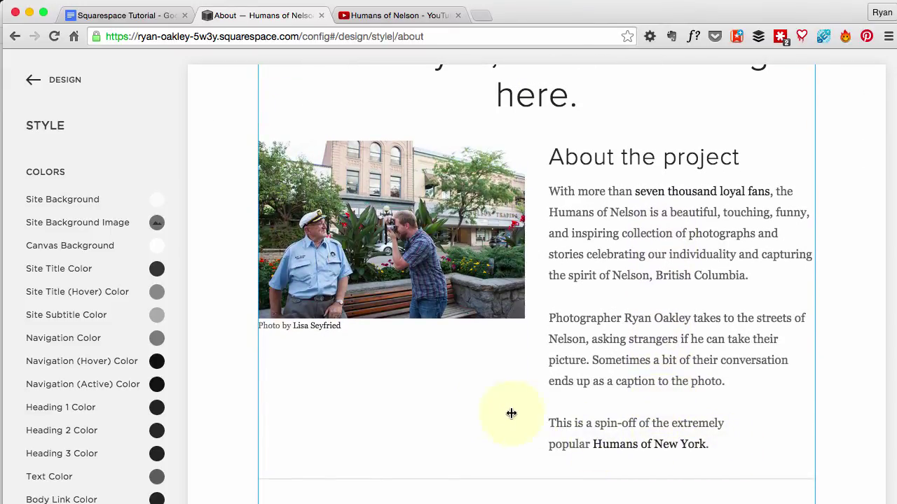
{"action": "scroll", "coordinate": [121, 358], "scroll_direction": "down", "scroll_amount": 3}
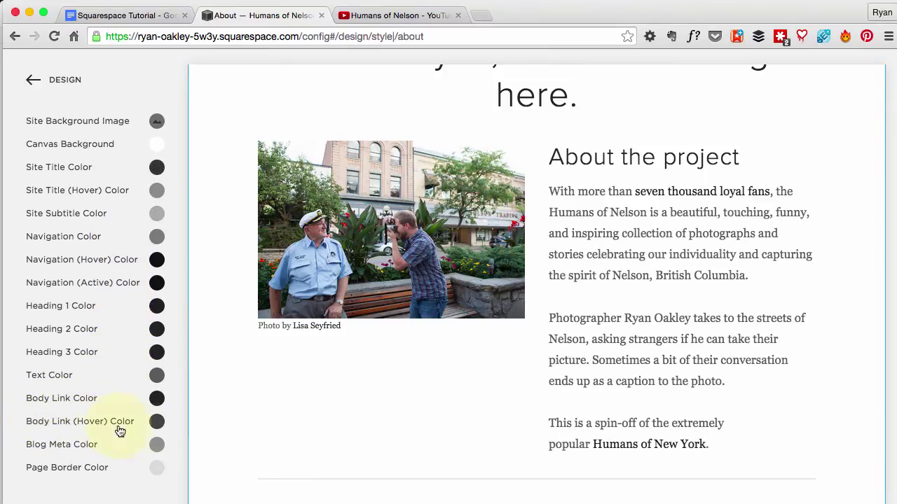
{"action": "left_click", "coordinate": [157, 396]}
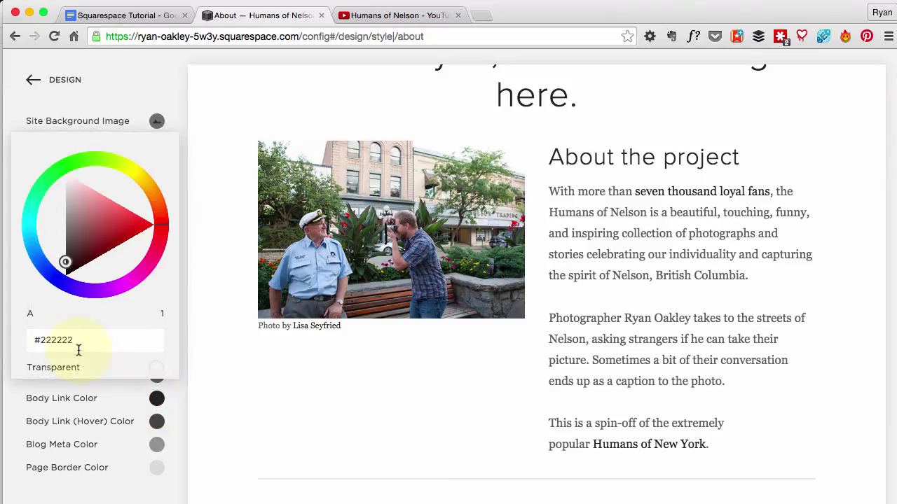
{"action": "double_click", "coordinate": [40, 339]}
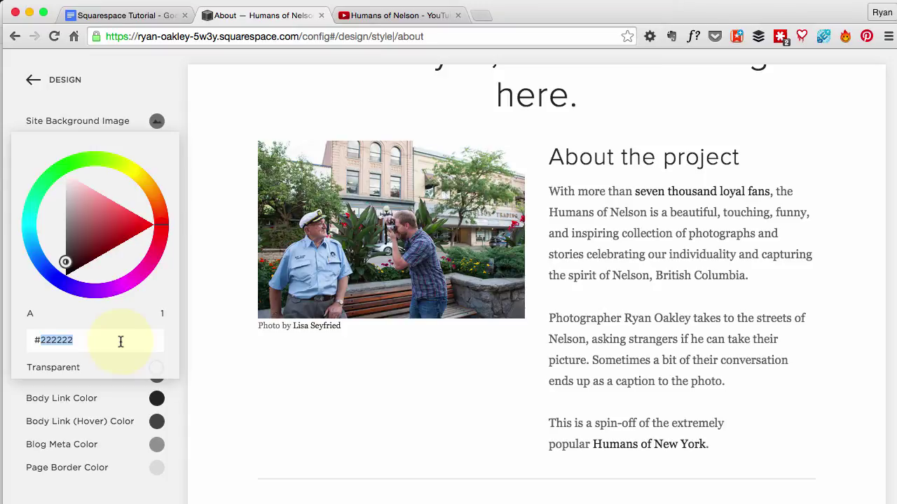
{"action": "type", "text": "1443dd"}
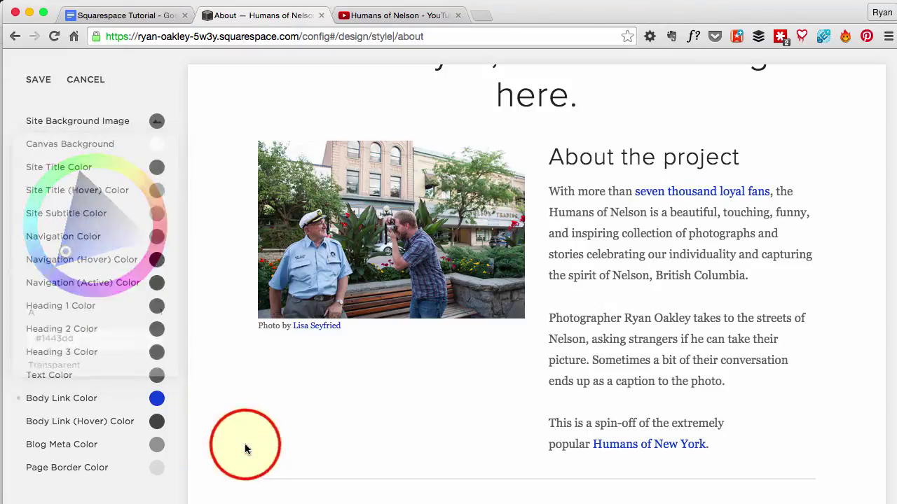
Set the Body Link (Hover) Color to #758acc and close the color picker.
{"action": "left_click", "coordinate": [157, 422]}
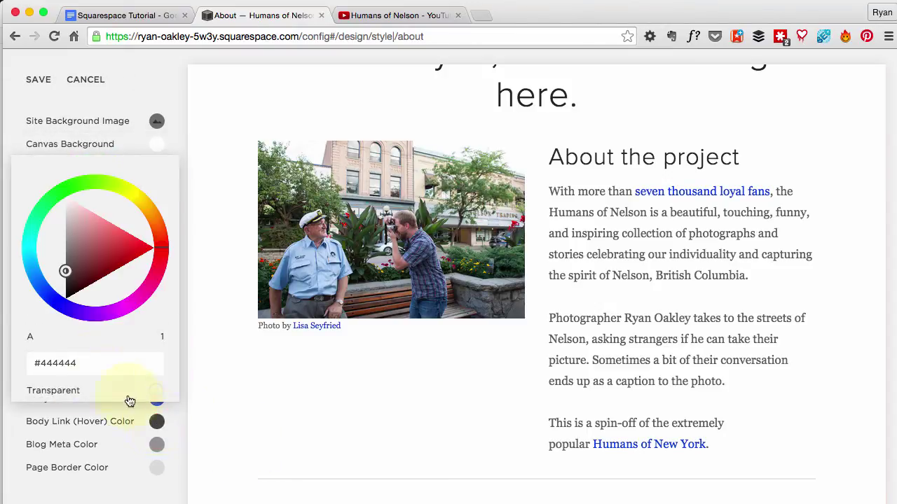
{"action": "left_click", "coordinate": [43, 361]}
{"action": "left_click_drag", "start_coordinate": [43, 361], "coordinate": [119, 365]}
{"action": "type", "text": "758"}
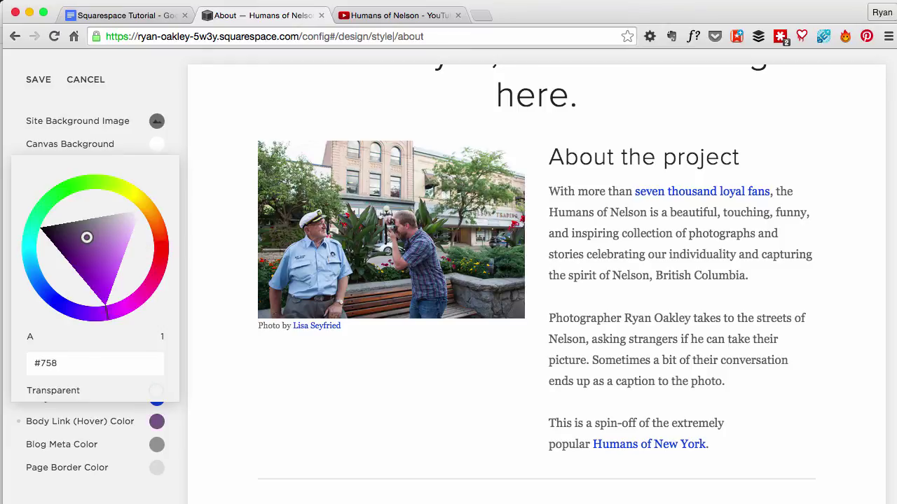
{"action": "type", "text": "acc"}
{"action": "left_click", "coordinate": [219, 399]}
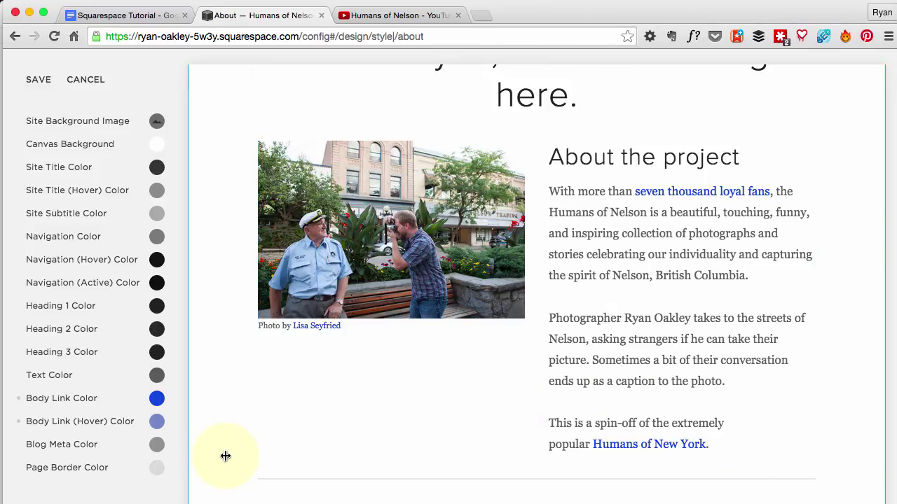
Examine how the new link color looks across the About page, from the heading through the donation and biography sections.
{"action": "scroll", "coordinate": [225, 456], "scroll_direction": "up", "scroll_amount": 3}
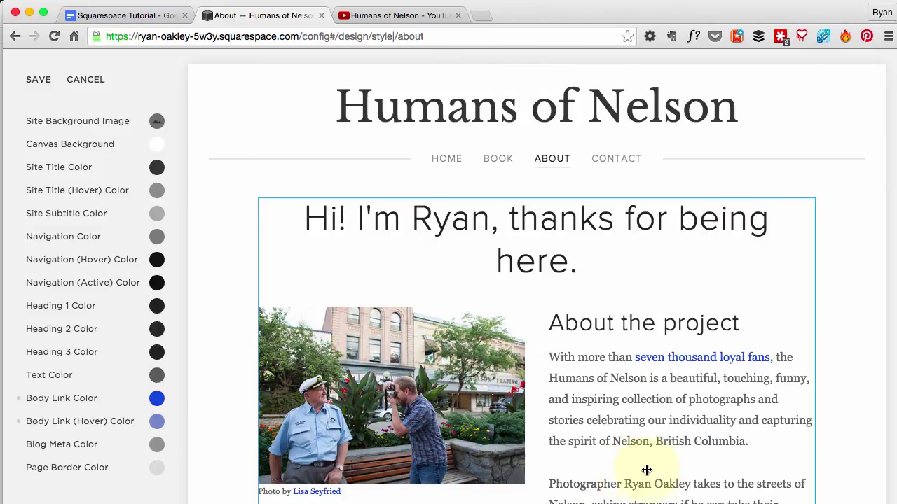
{"action": "scroll", "coordinate": [645, 462], "scroll_direction": "down", "scroll_amount": 2}
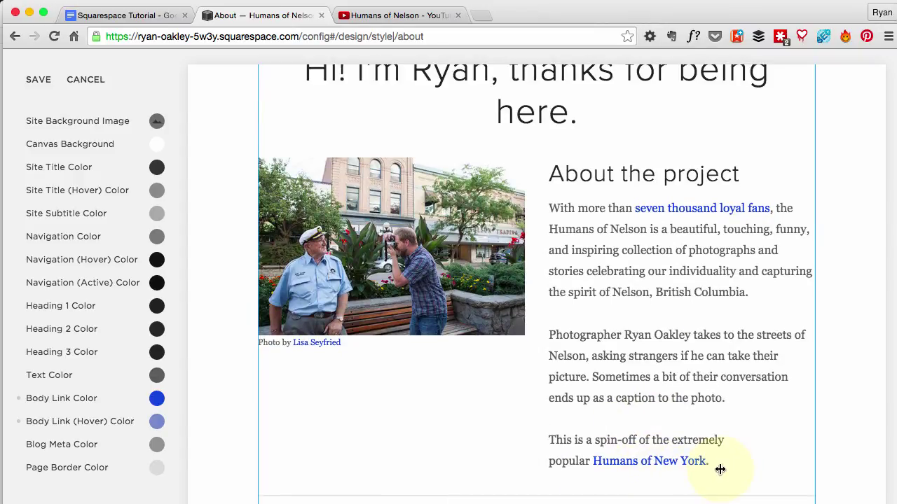
{"action": "scroll", "coordinate": [718, 467], "scroll_direction": "down", "scroll_amount": 4}
{"action": "scroll", "coordinate": [720, 469], "scroll_direction": "down", "scroll_amount": 2}
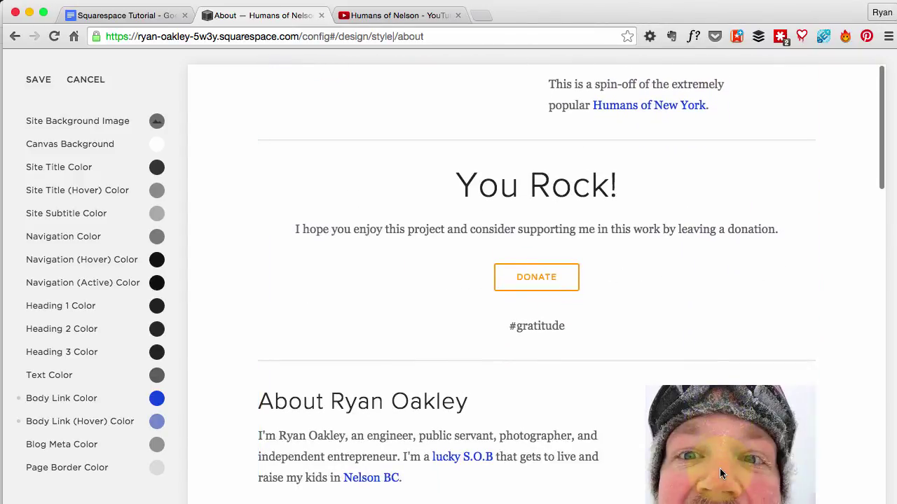
{"action": "scroll", "coordinate": [720, 469], "scroll_direction": "up", "scroll_amount": 5}
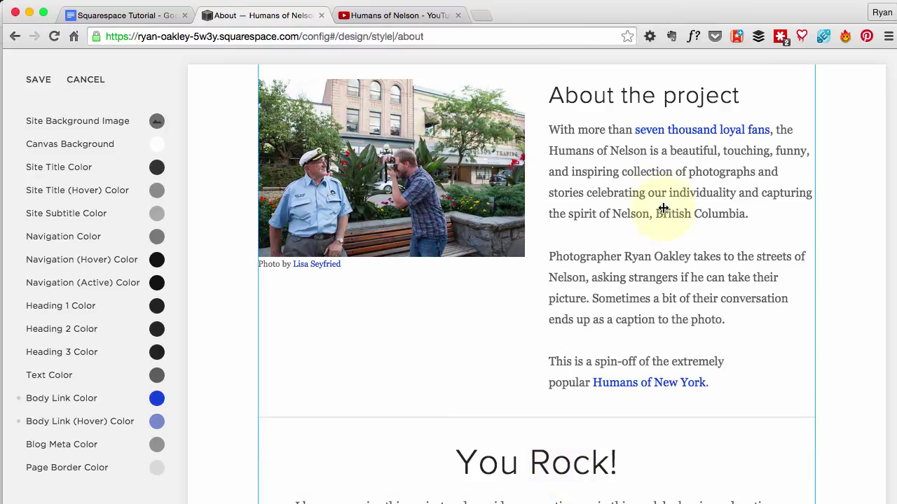
{"action": "scroll", "coordinate": [674, 263], "scroll_direction": "up", "scroll_amount": 4}
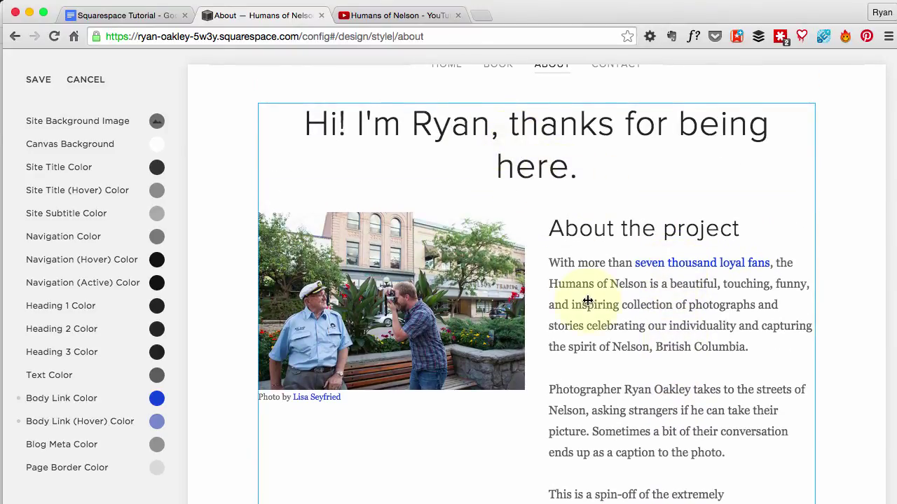
{"action": "scroll", "coordinate": [586, 301], "scroll_direction": "up", "scroll_amount": 3}
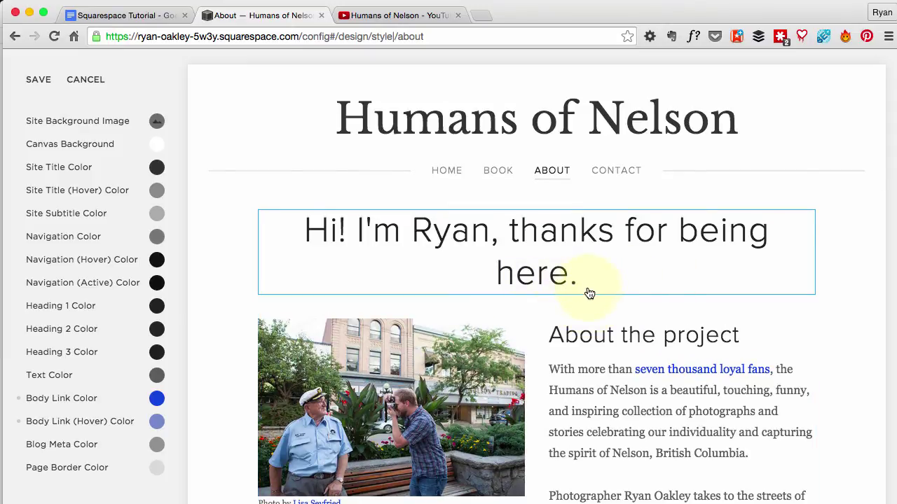
{"action": "scroll", "coordinate": [594, 285], "scroll_direction": "down", "scroll_amount": 2}
{"action": "scroll", "coordinate": [596, 285], "scroll_direction": "up", "scroll_amount": 2}
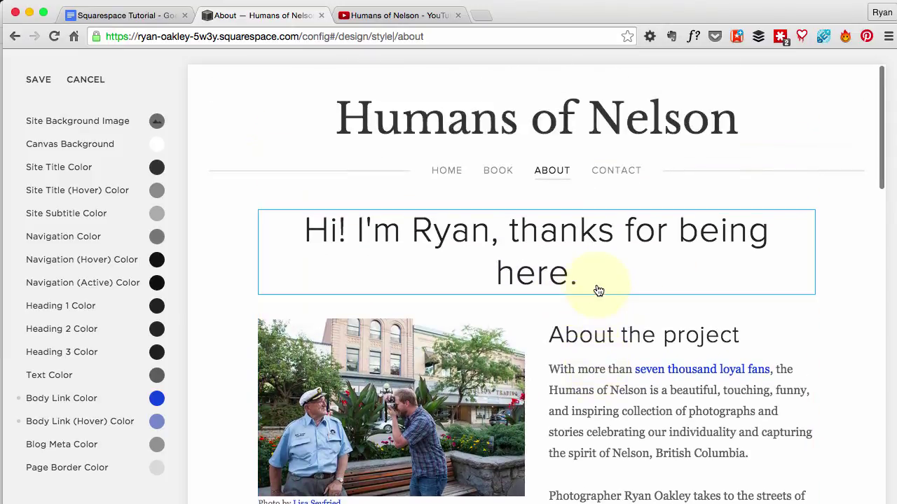